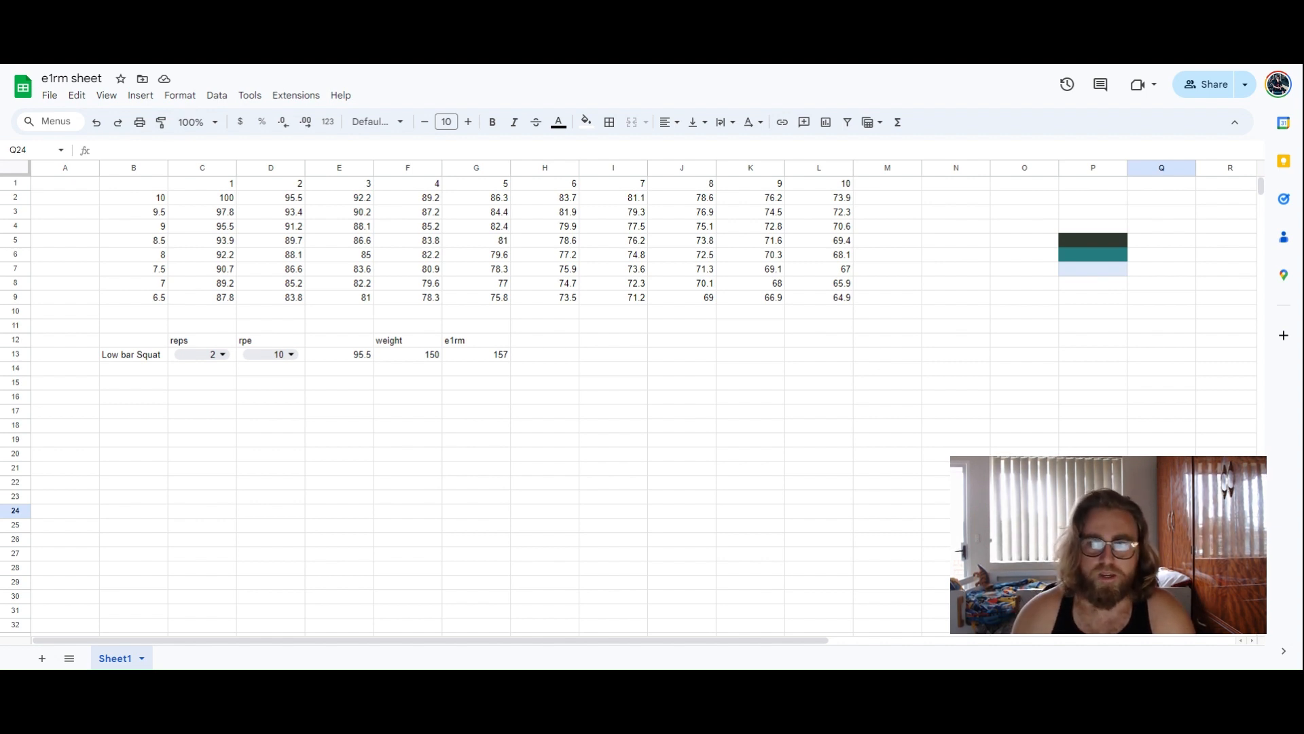
Examine the three palette swatches in cells P5:P7.
drag(1118, 241, 1120, 270)
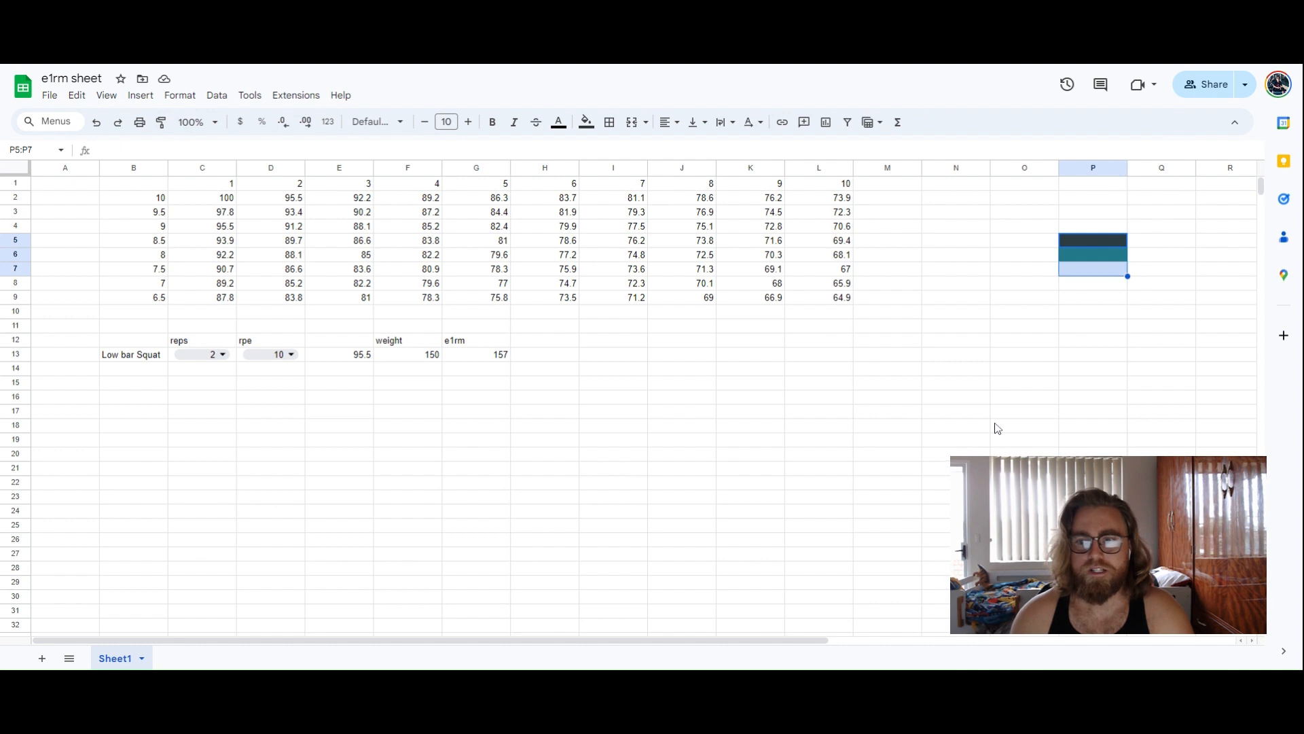
click(996, 428)
click(1055, 231)
click(1073, 239)
click(1097, 255)
click(1097, 271)
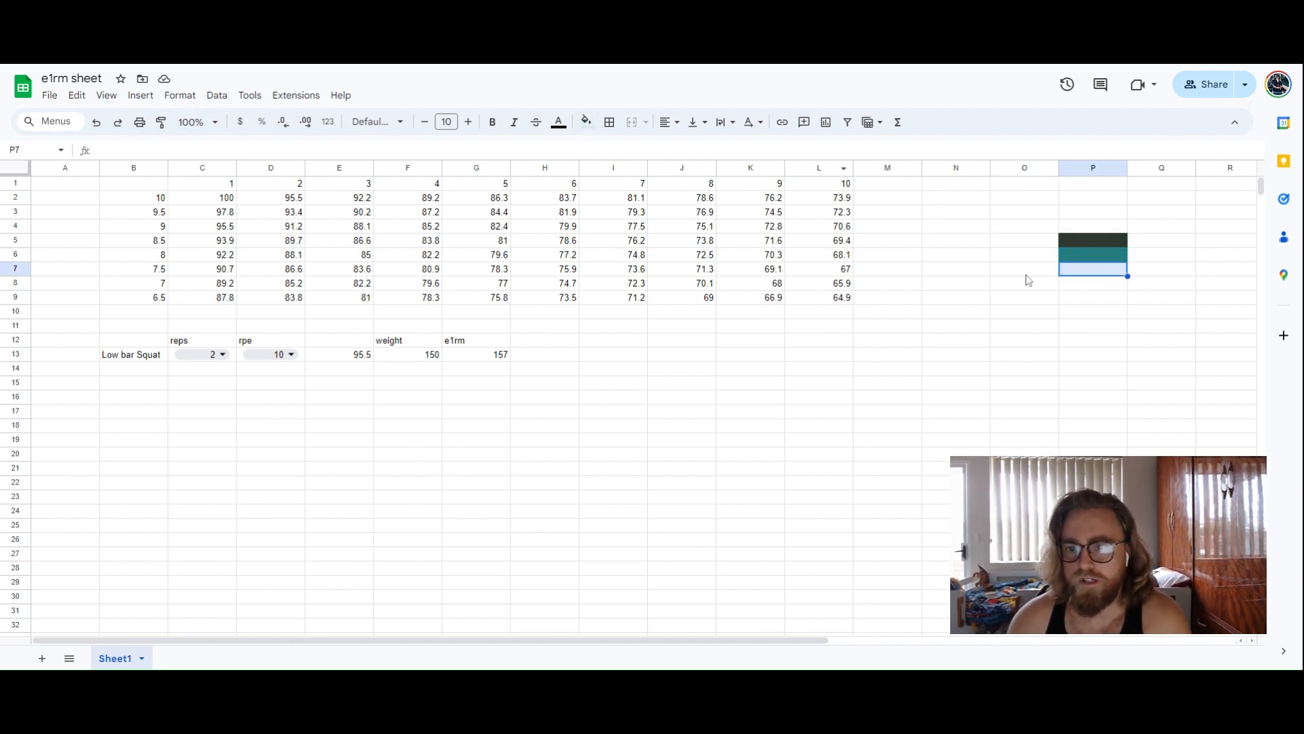
click(1104, 292)
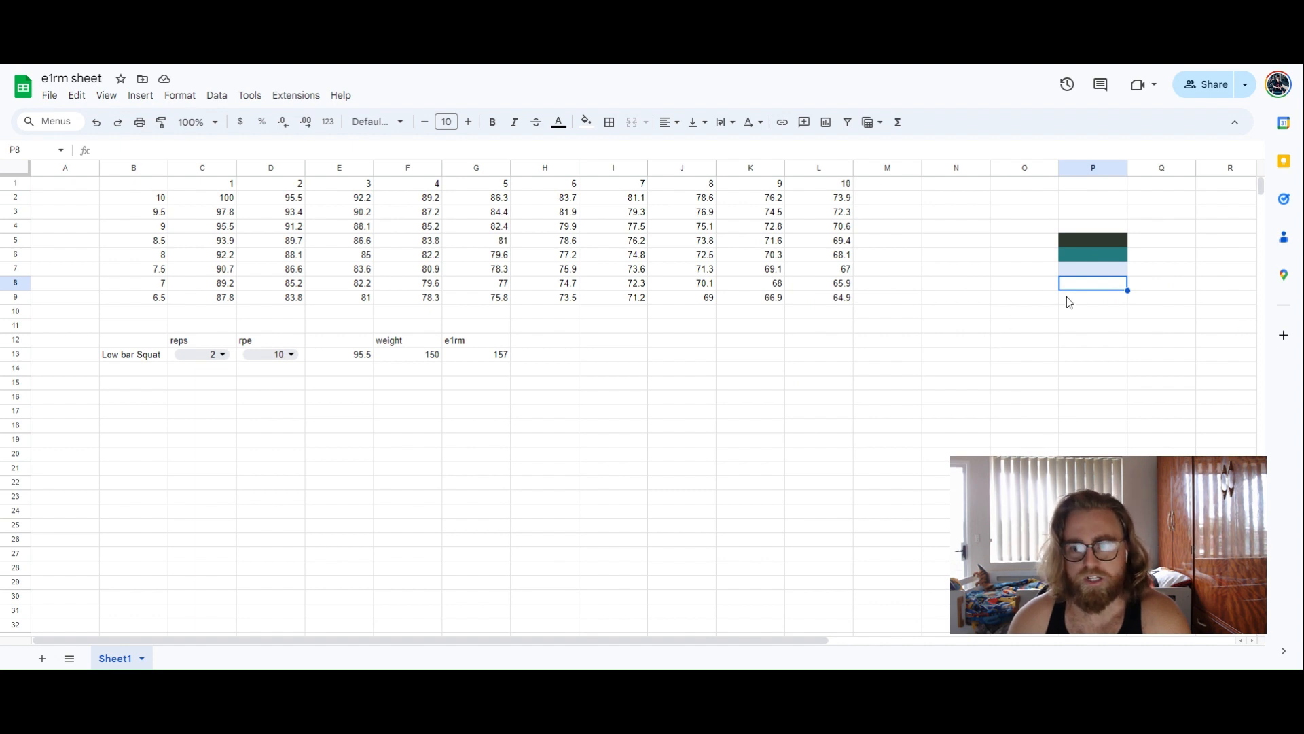
Open the custom fill color picker for cell P8 and look over the saved custom fill colors.
click(587, 122)
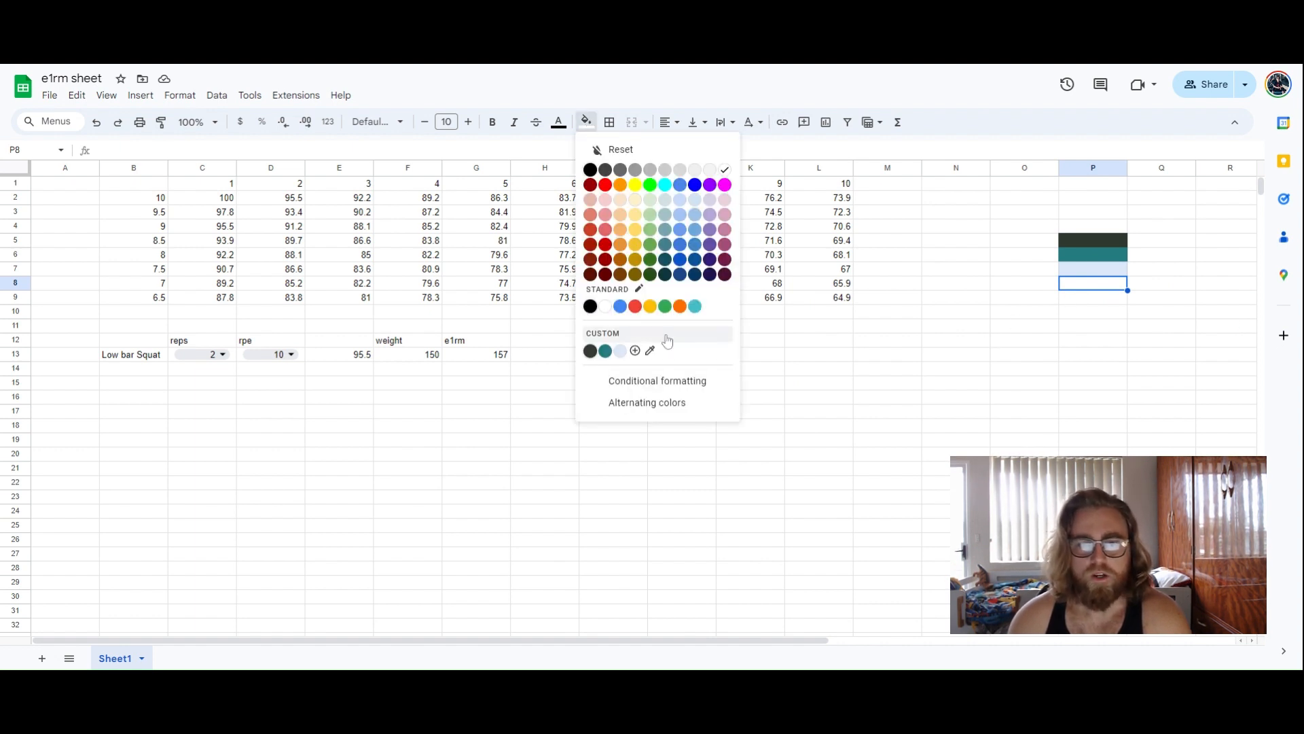
click(635, 350)
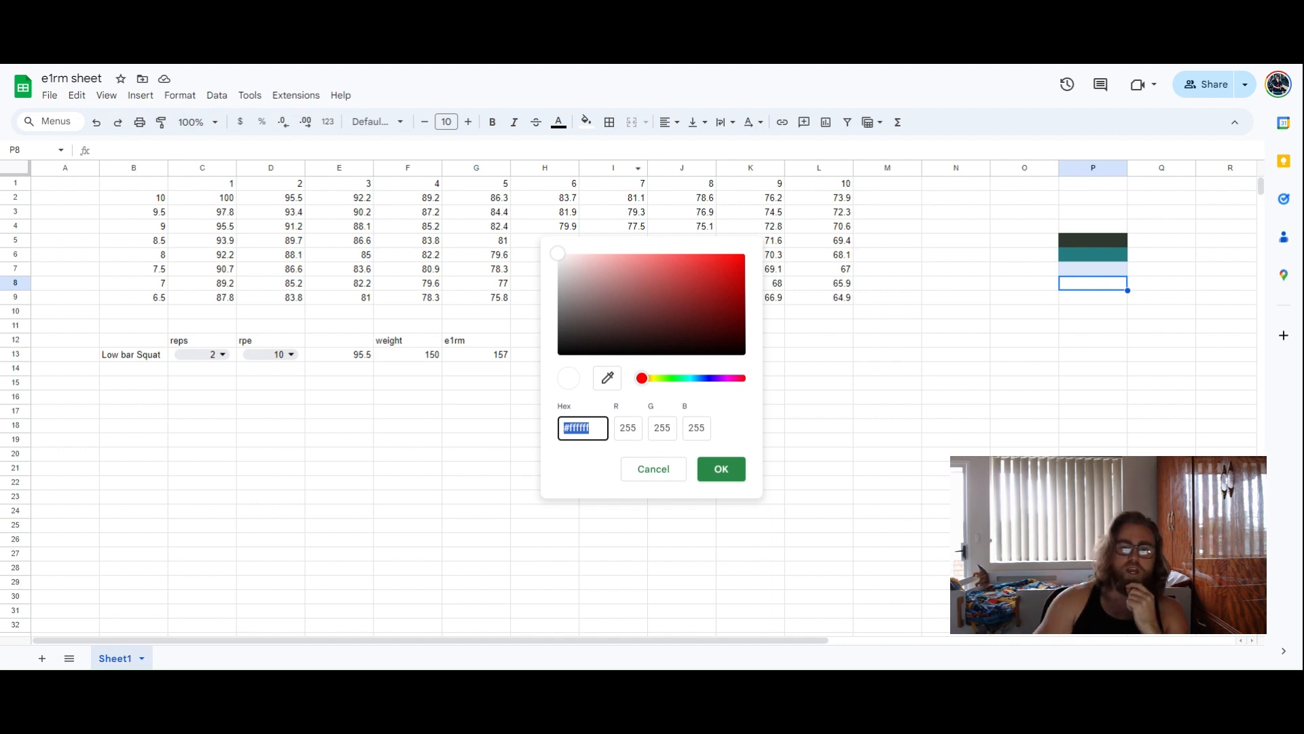
click(721, 468)
click(1105, 245)
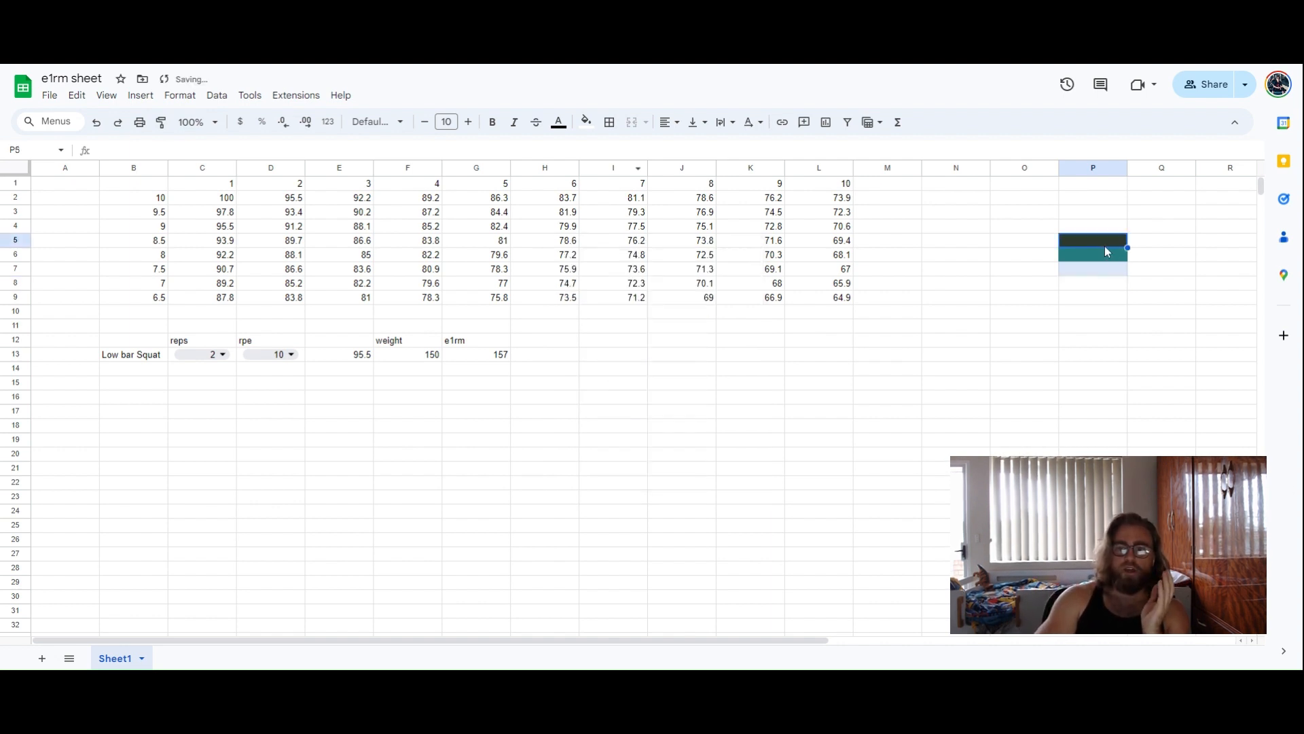
click(567, 213)
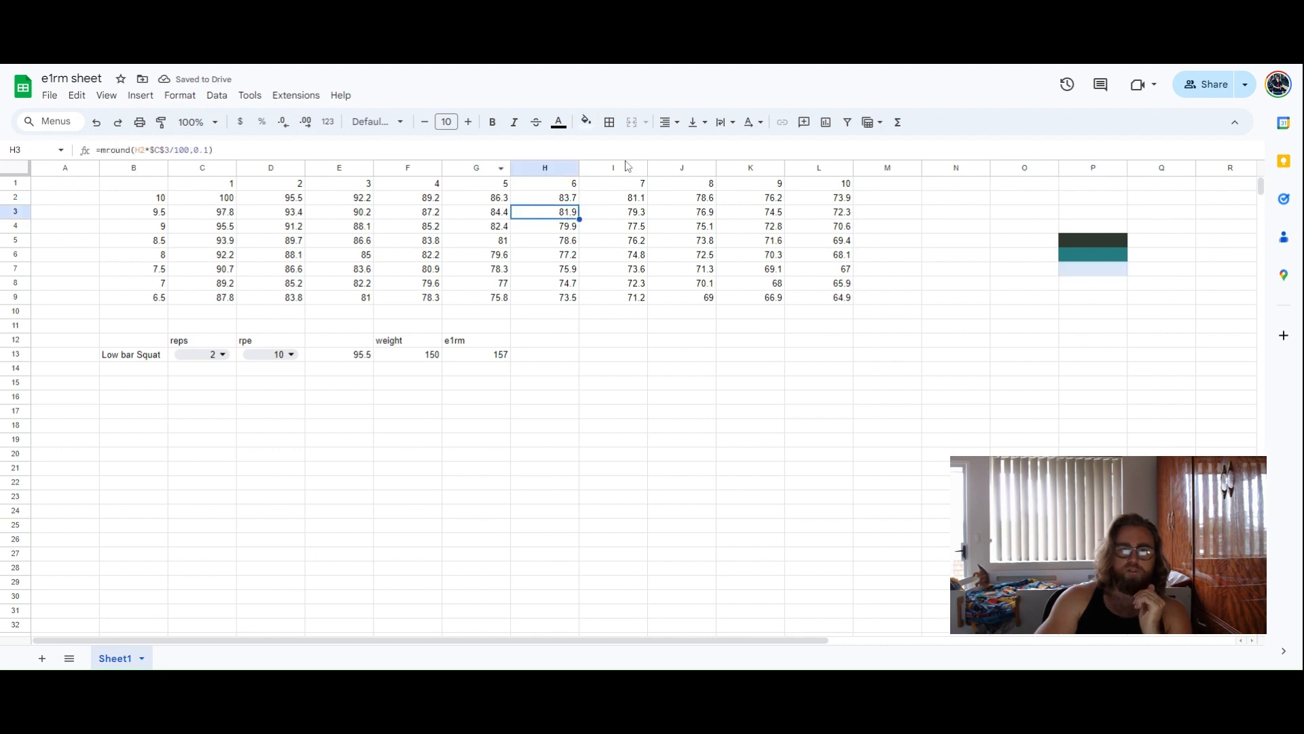
click(563, 183)
click(586, 122)
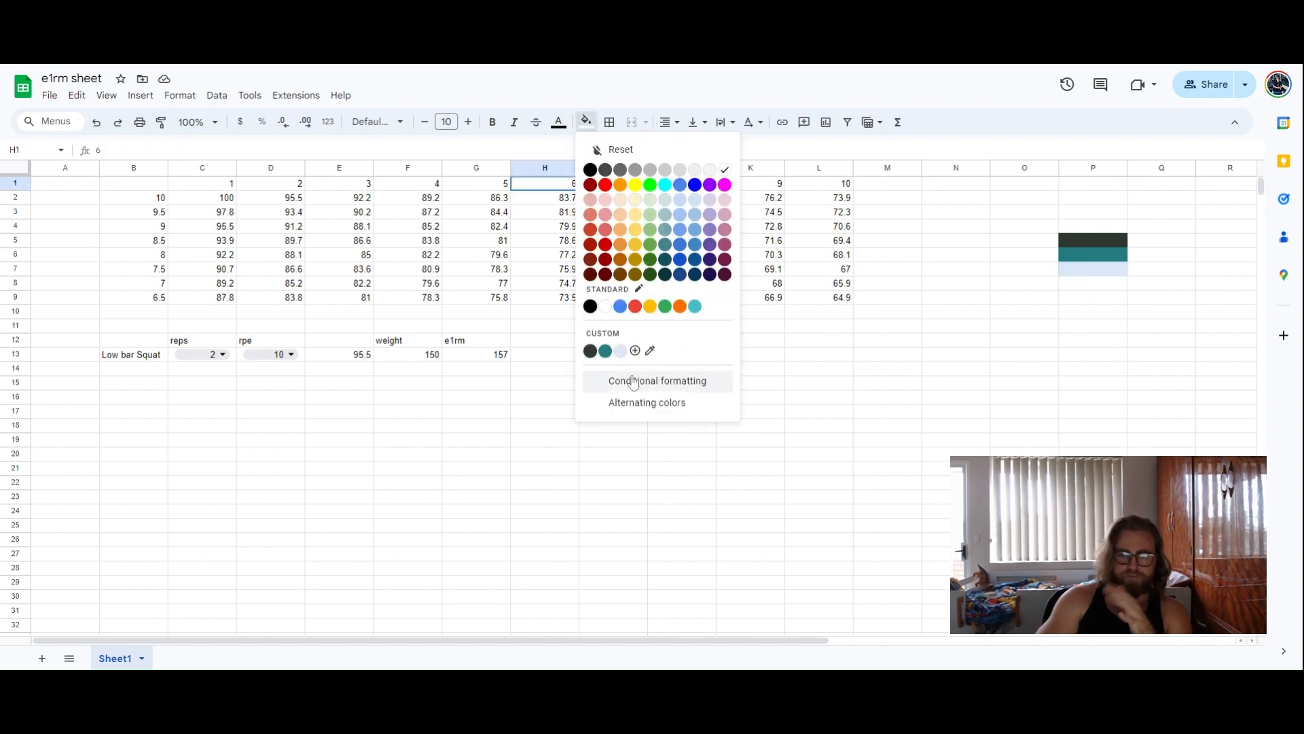
click(656, 493)
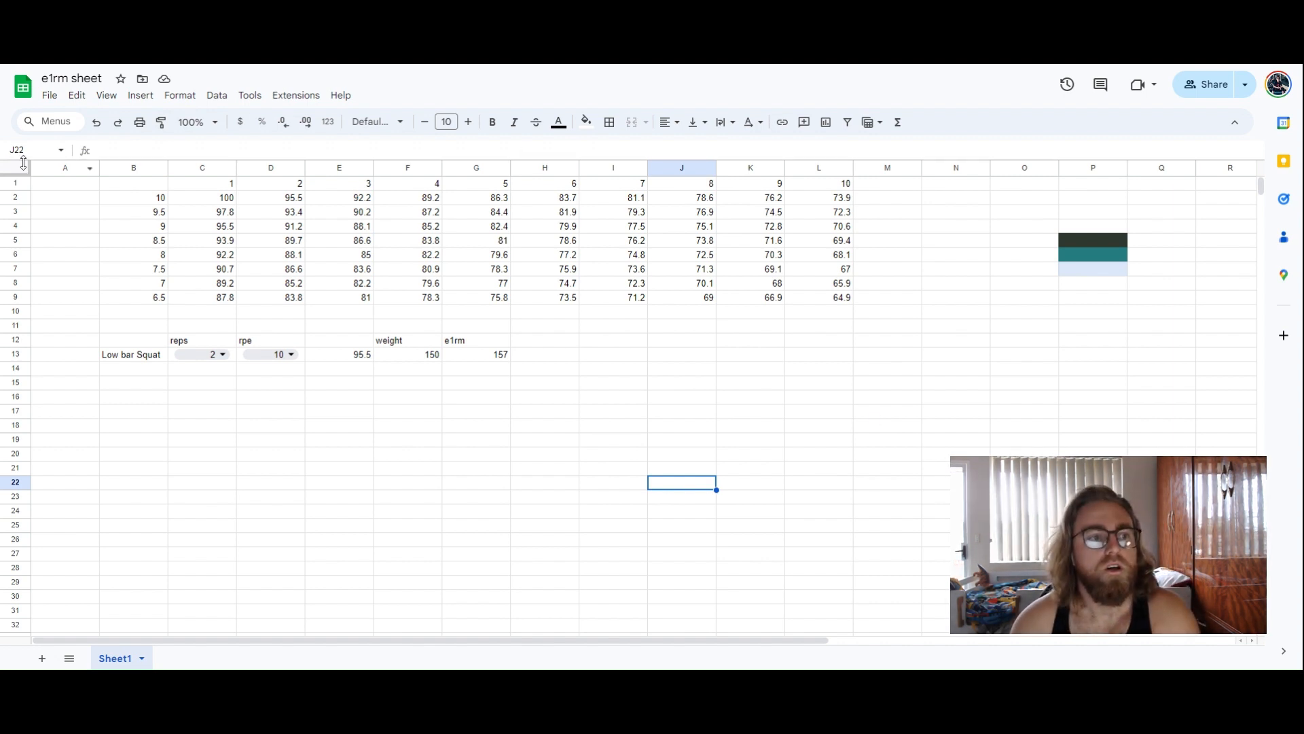
Set the font of the entire sheet to Montserrat and center all cell contents horizontally.
key(ctrl+a)
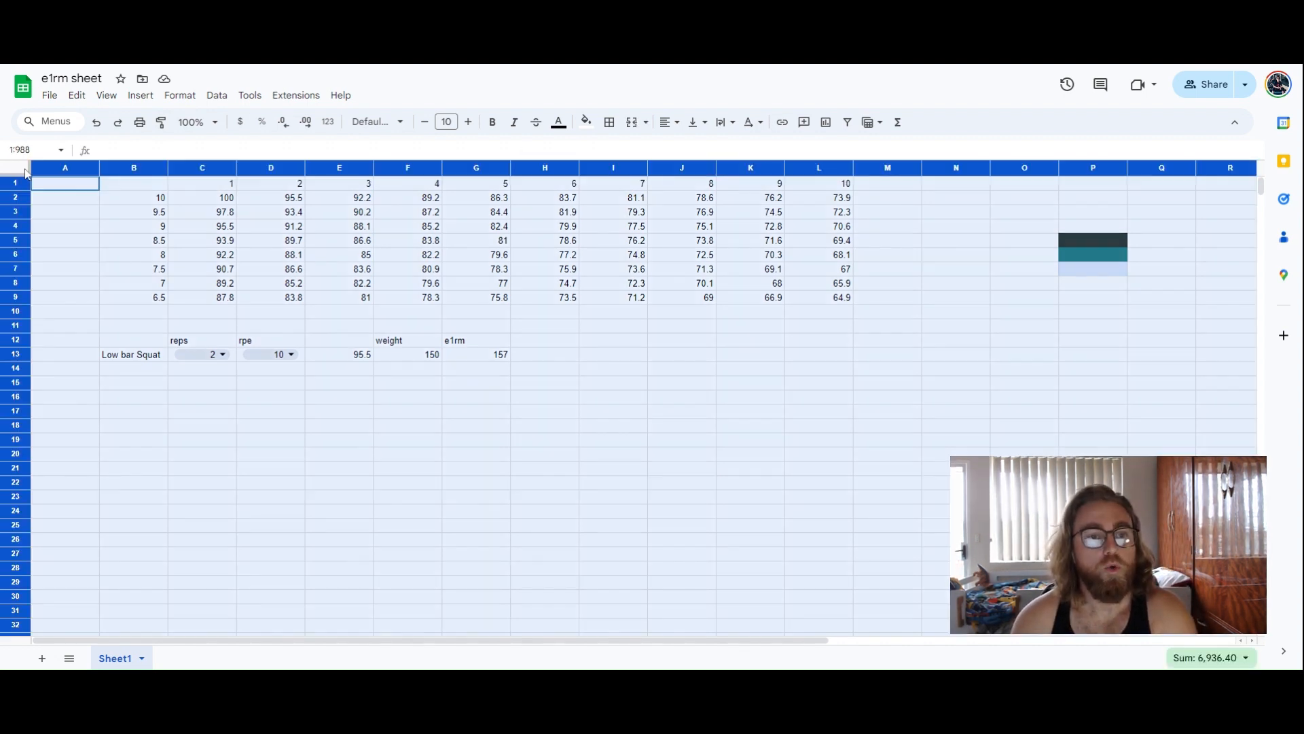
click(356, 124)
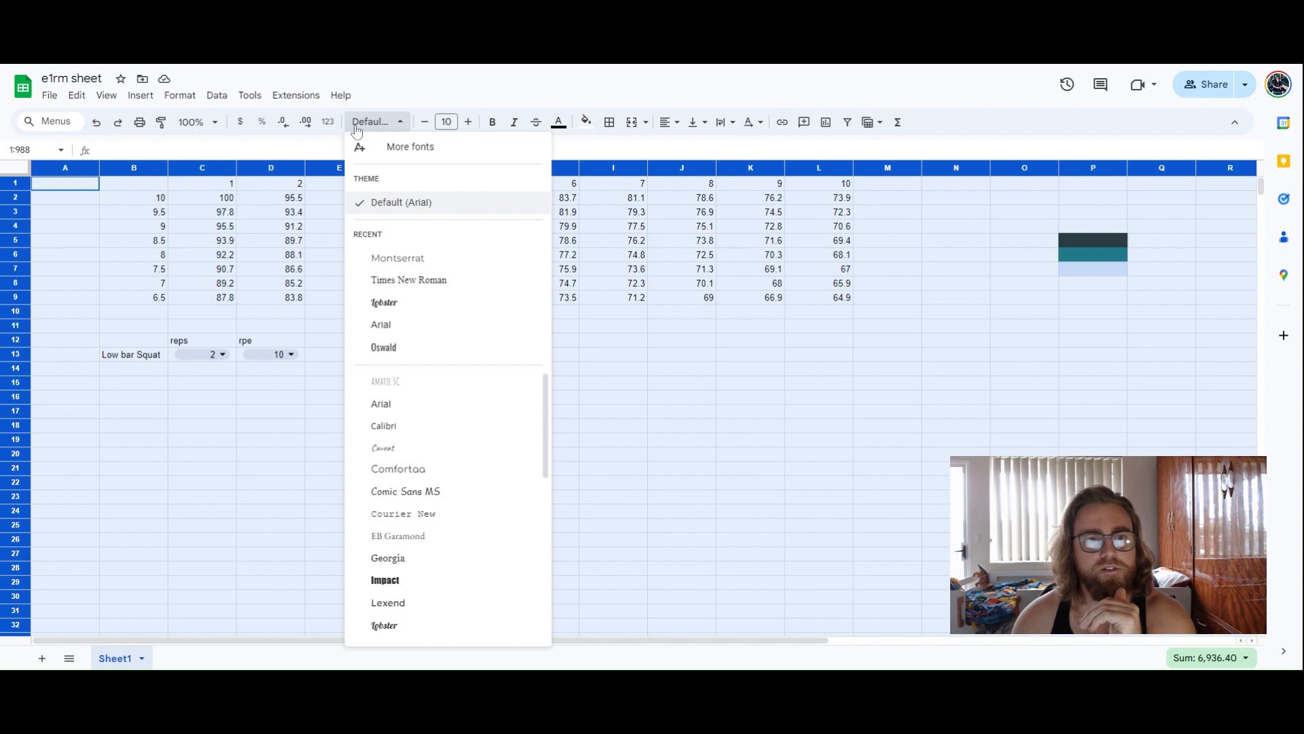
click(454, 264)
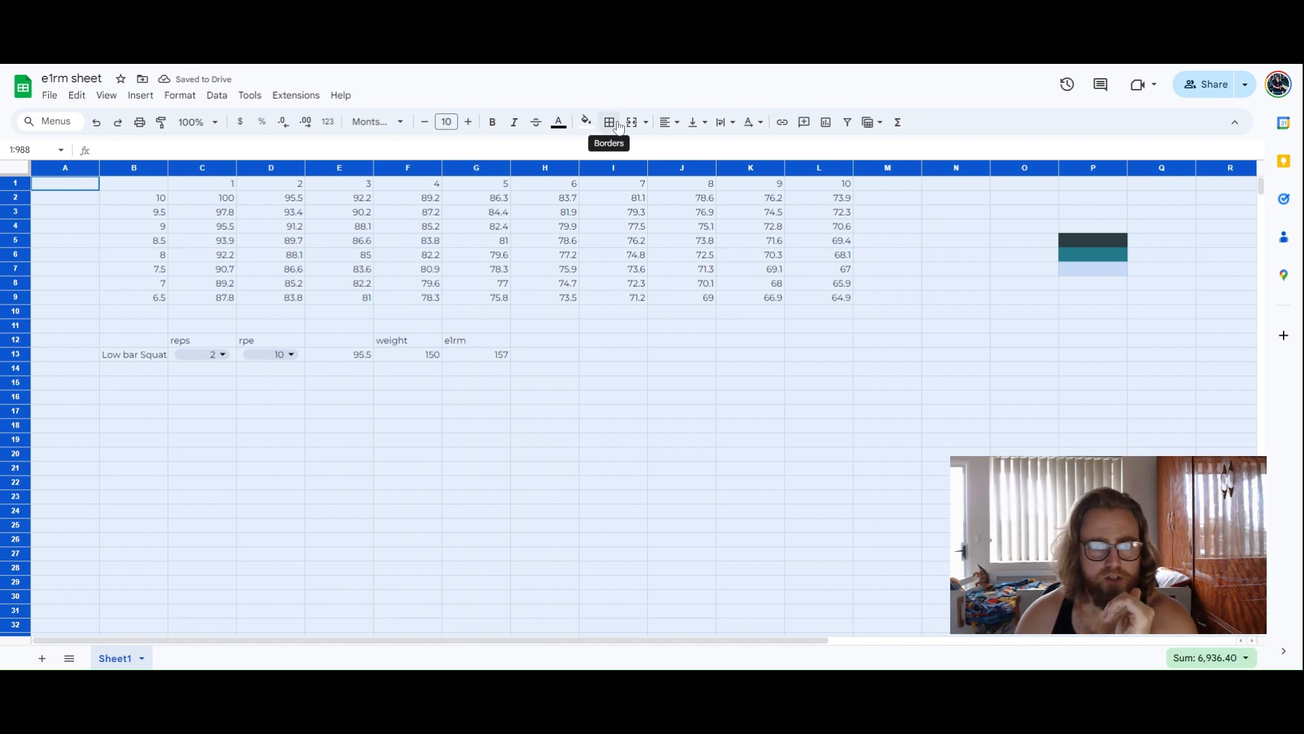
click(669, 122)
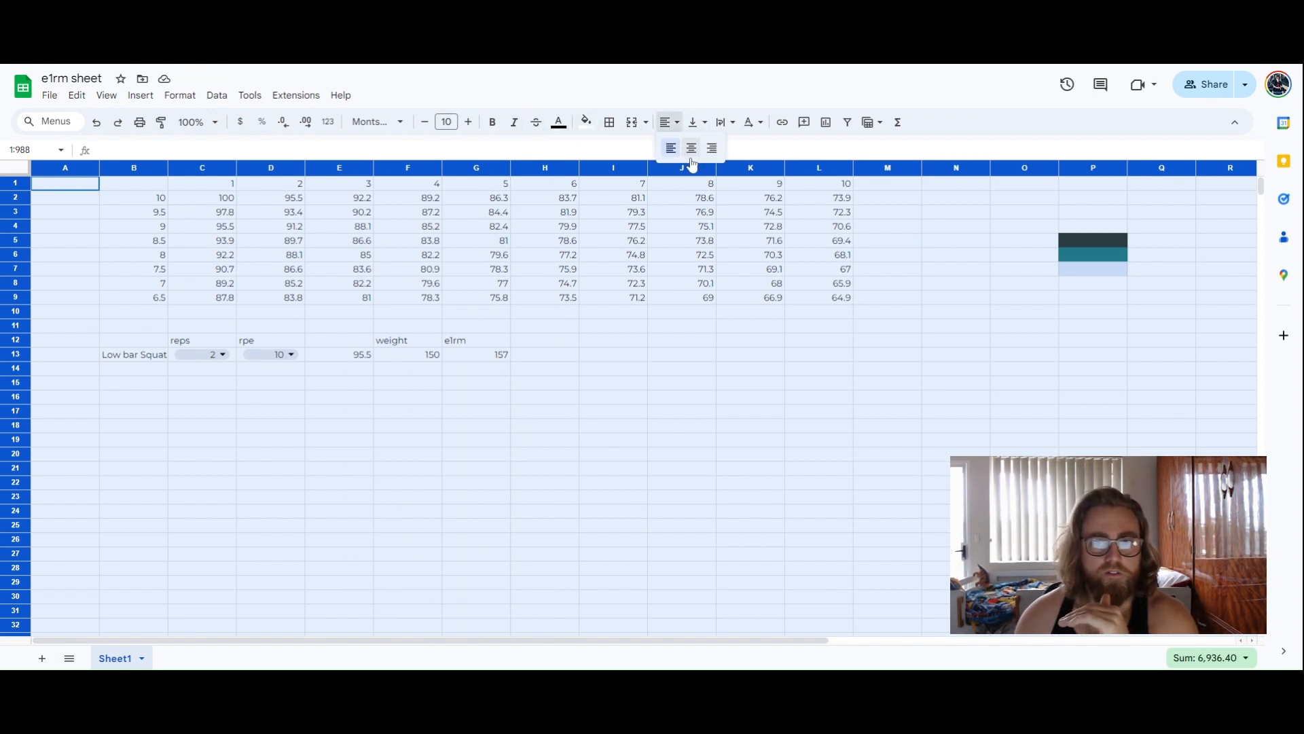
click(692, 148)
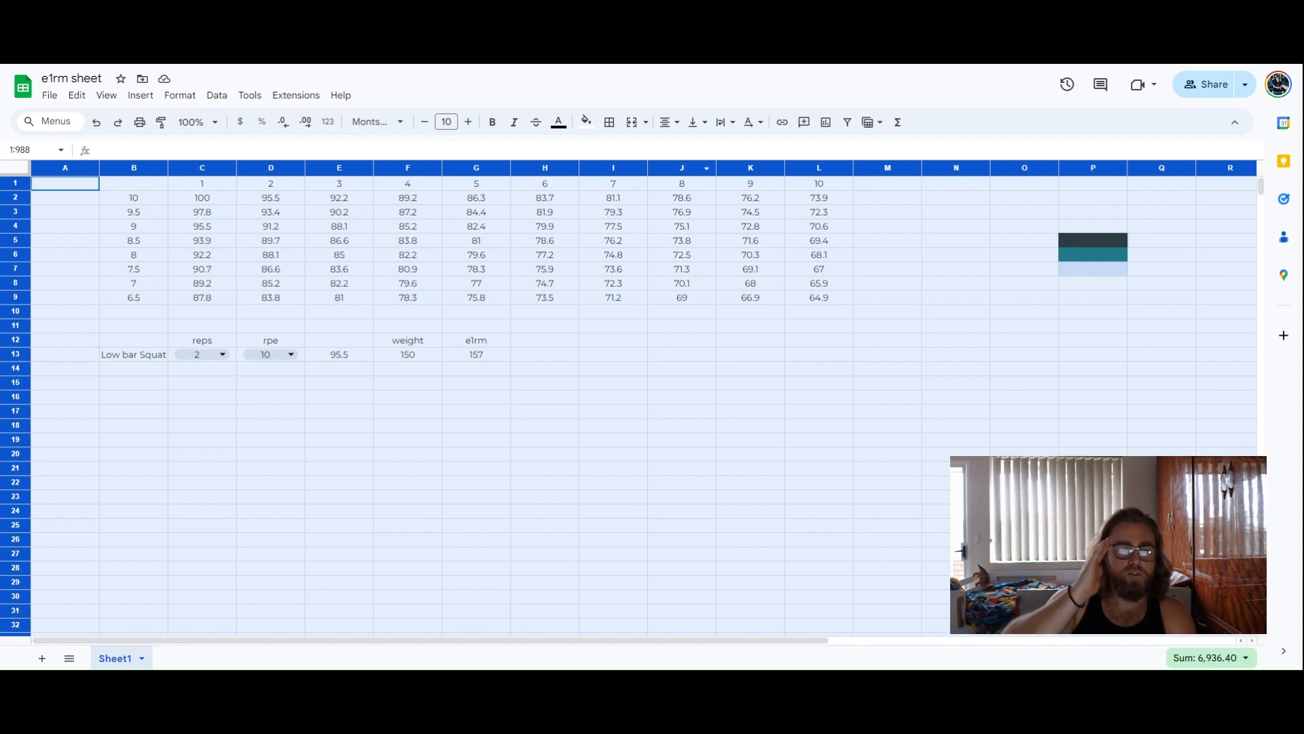
click(485, 242)
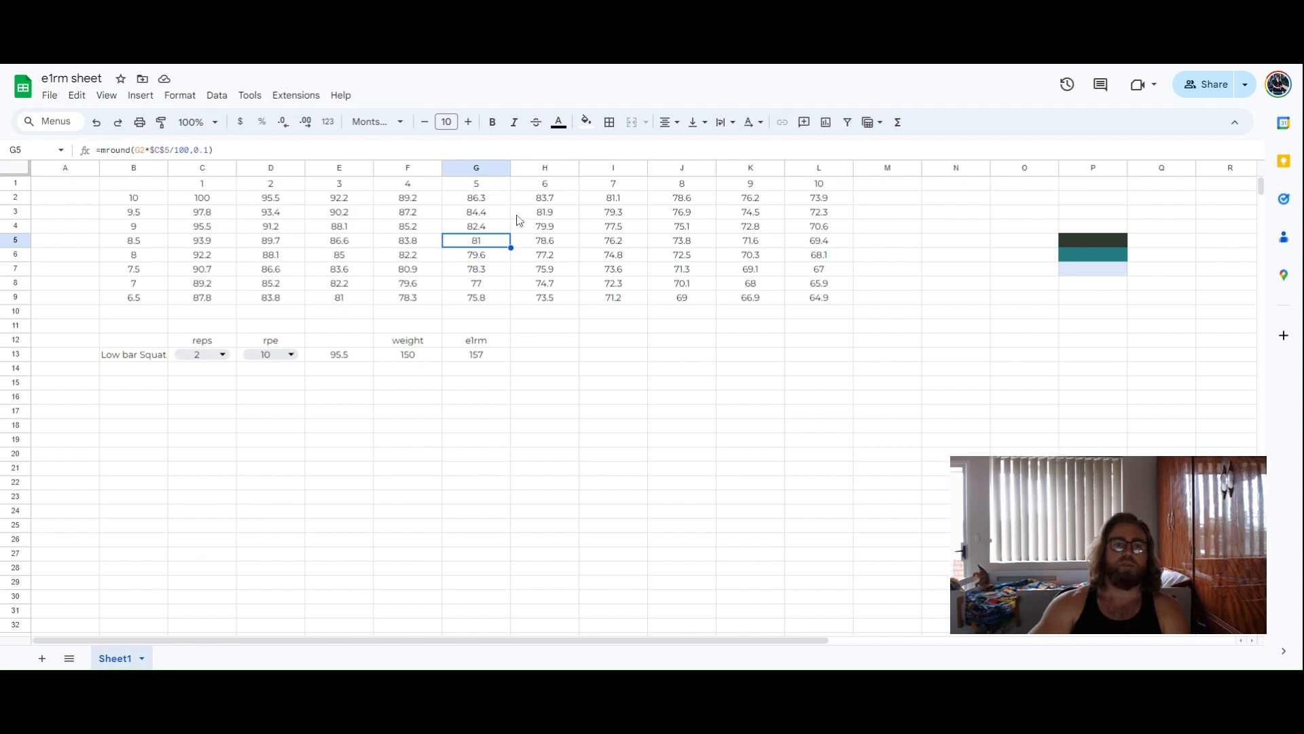
click(454, 217)
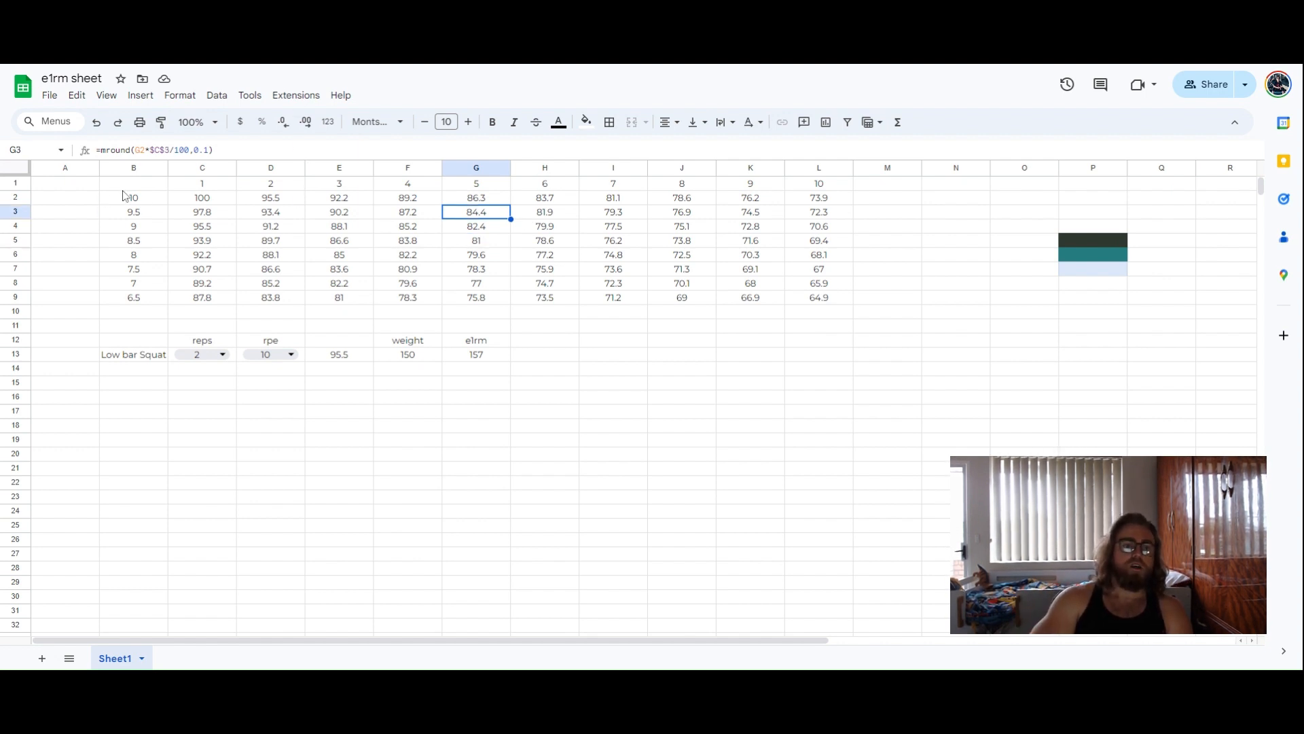
drag(129, 184, 815, 303)
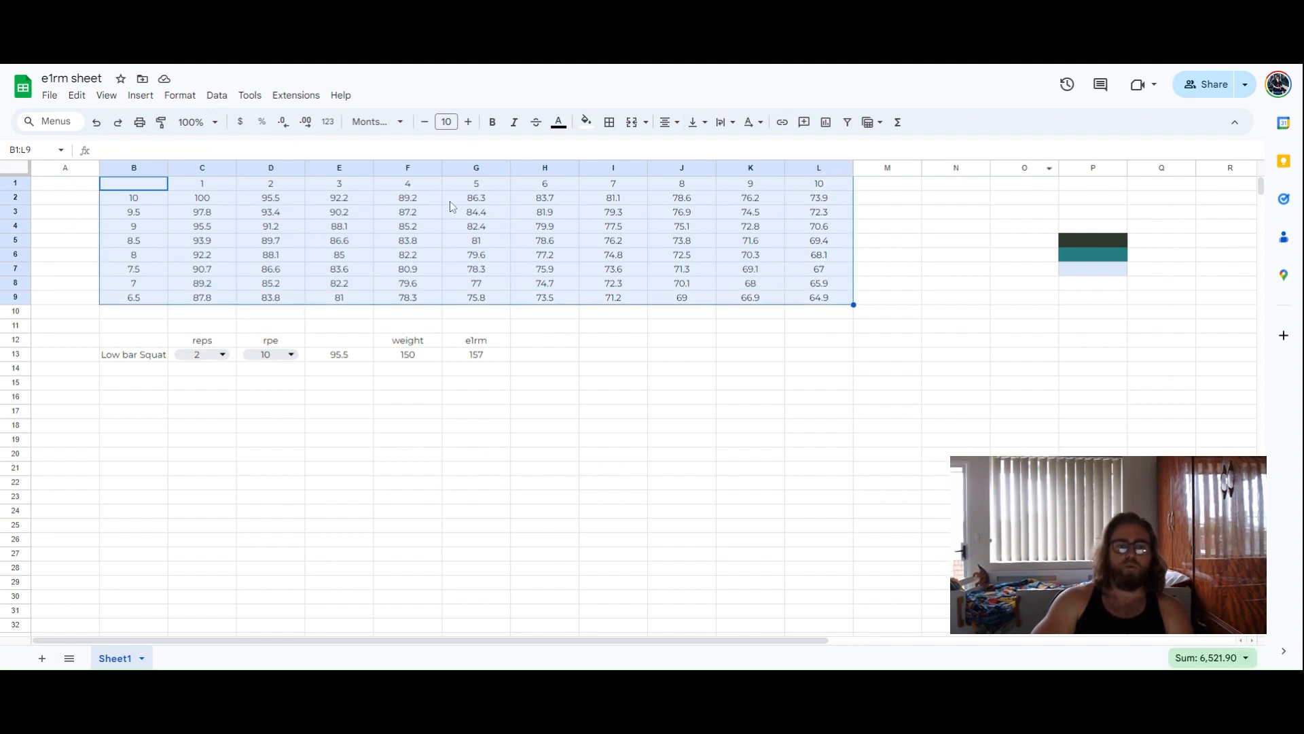
click(173, 197)
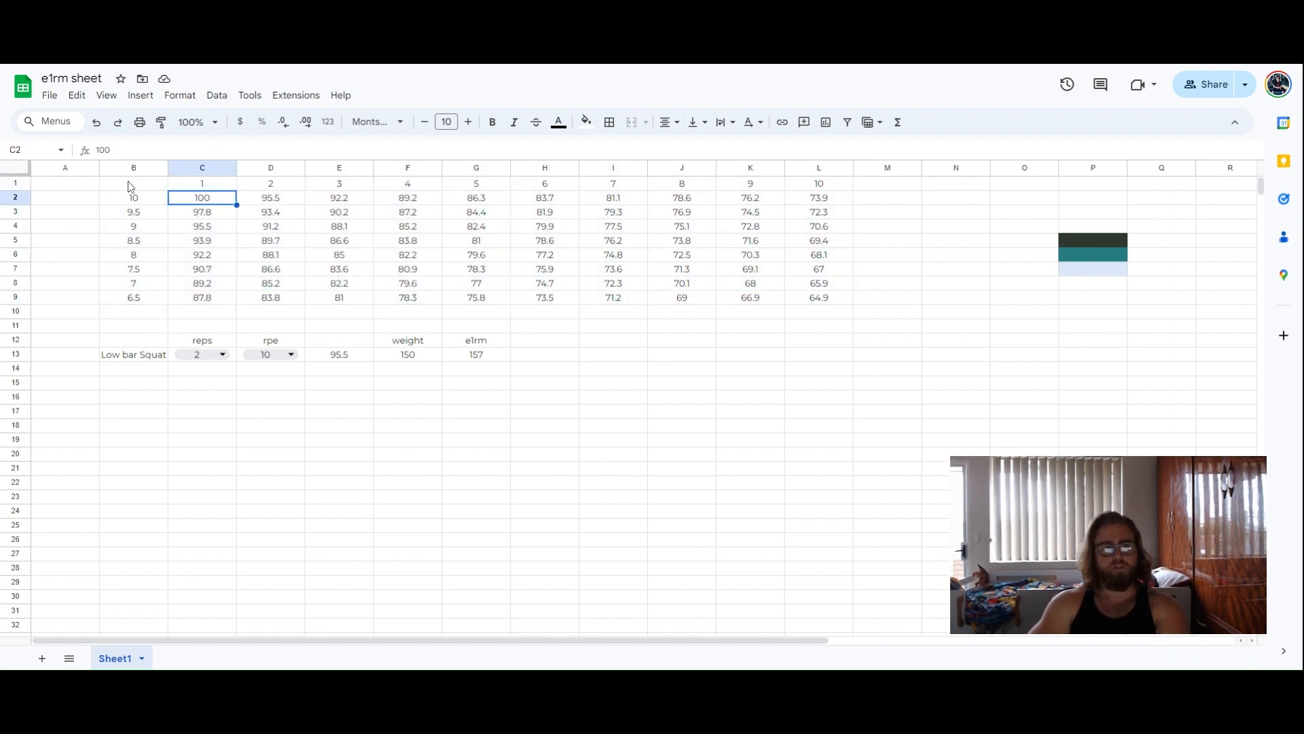
Format the table's header cells B1:L1 with the custom teal fill and bold white text.
drag(130, 185, 798, 191)
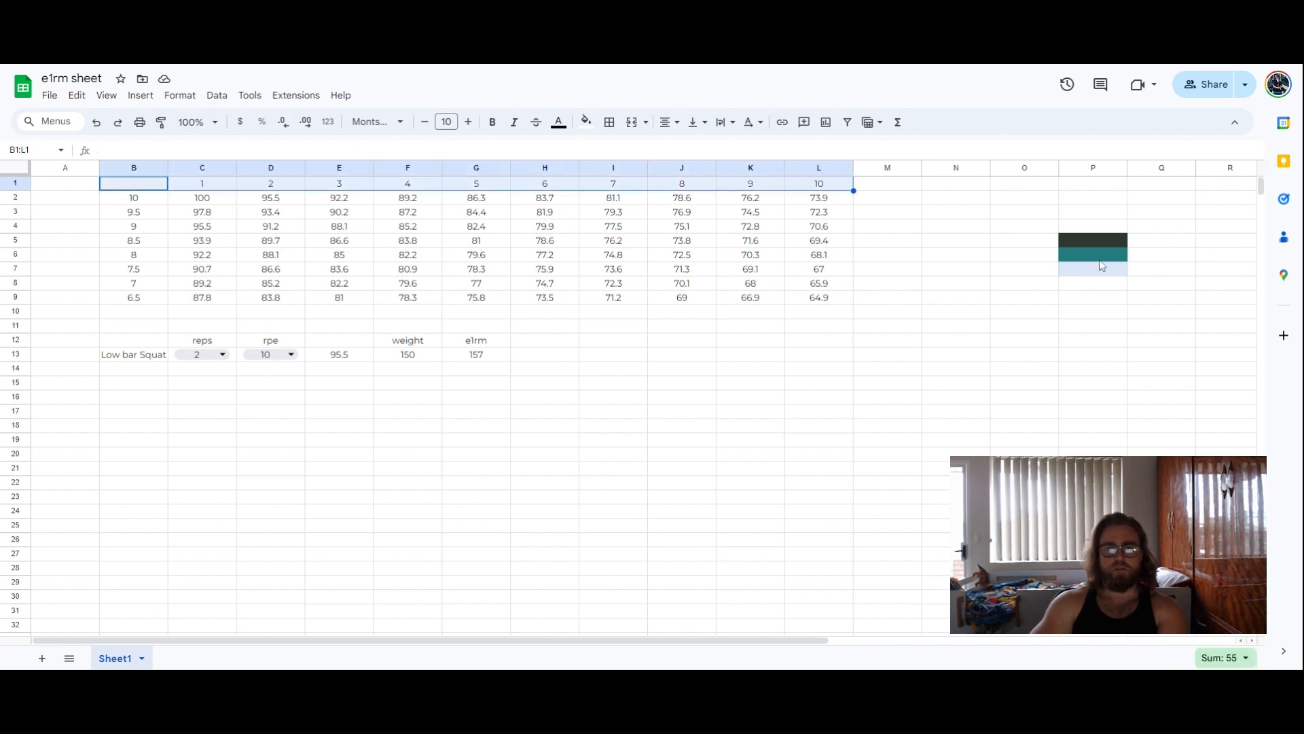
click(585, 121)
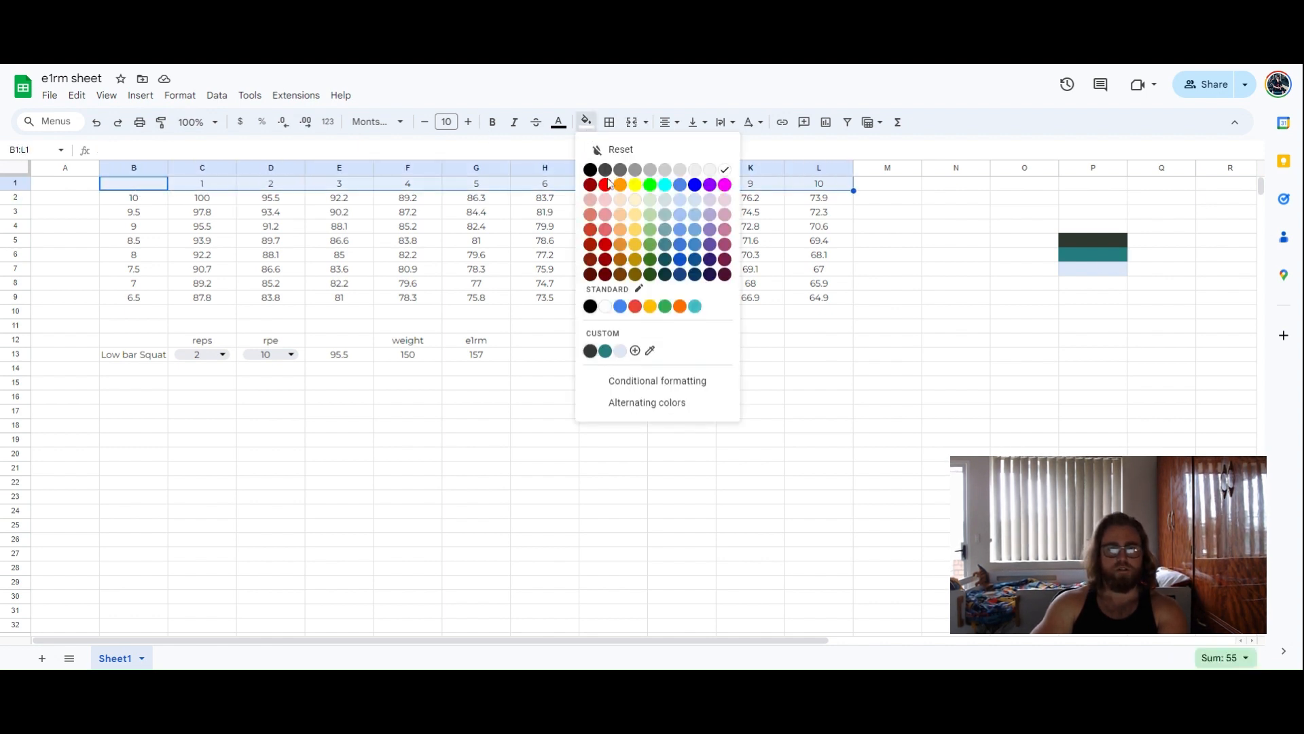
click(606, 351)
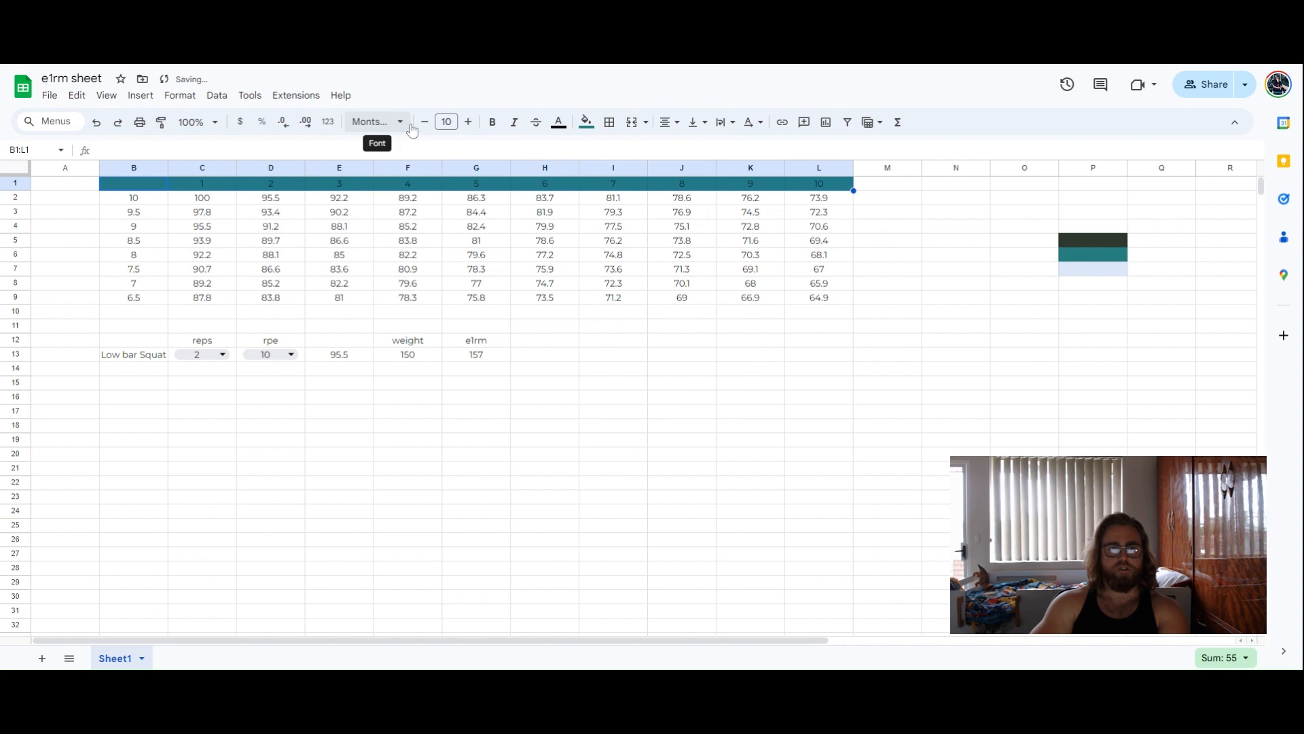
click(558, 122)
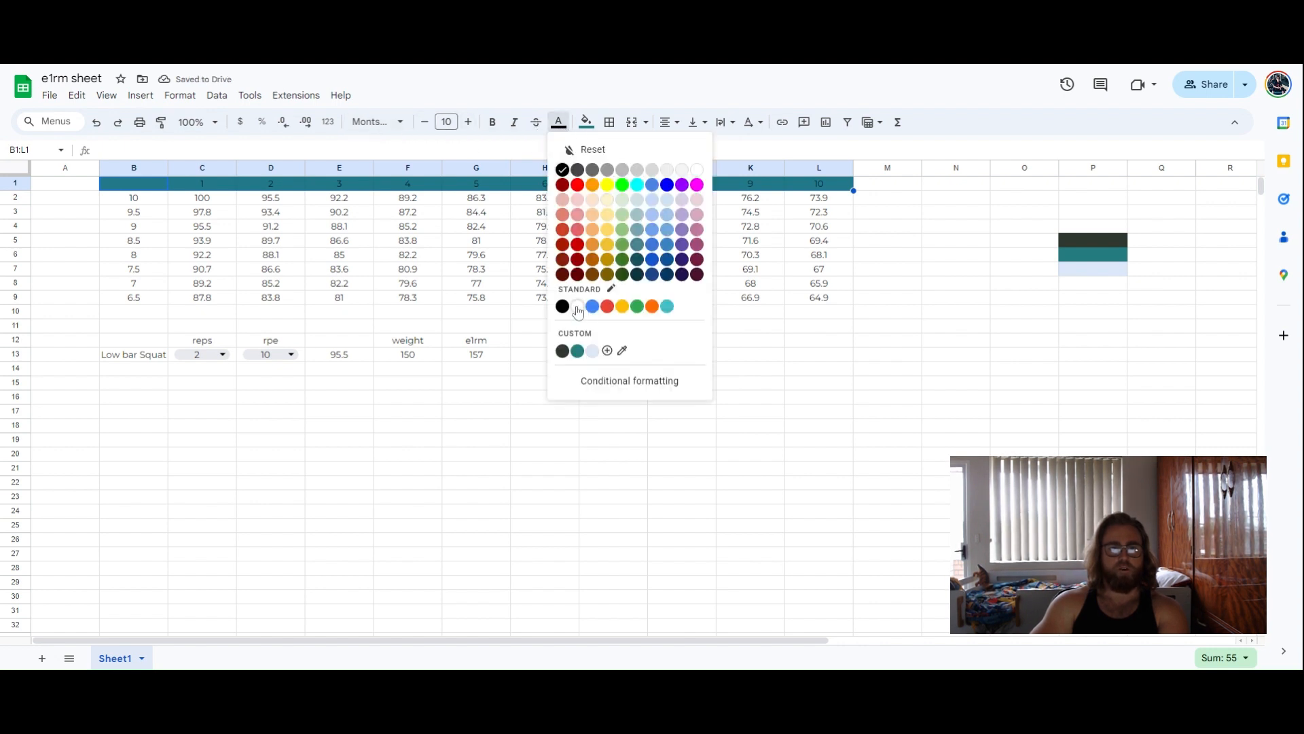
click(578, 309)
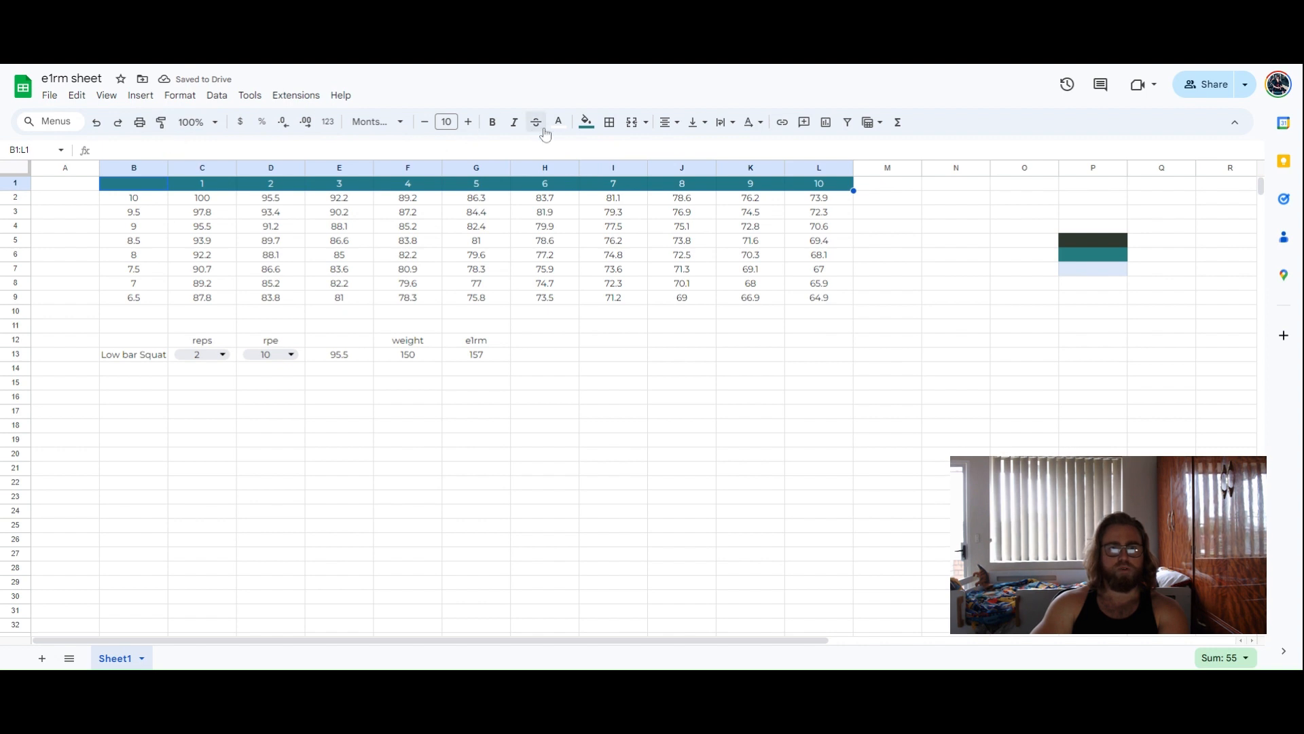
click(492, 122)
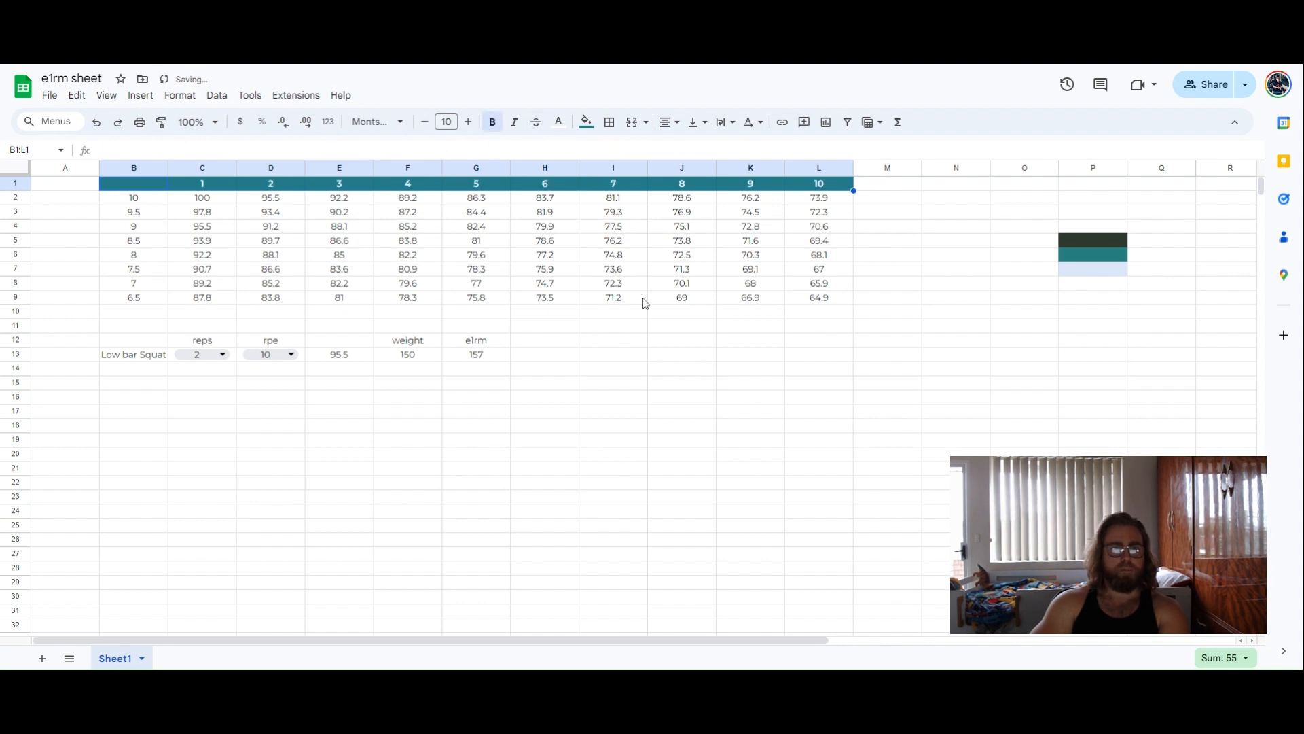
Increase the height of header row 1 slightly.
click(16, 185)
drag(16, 191, 16, 199)
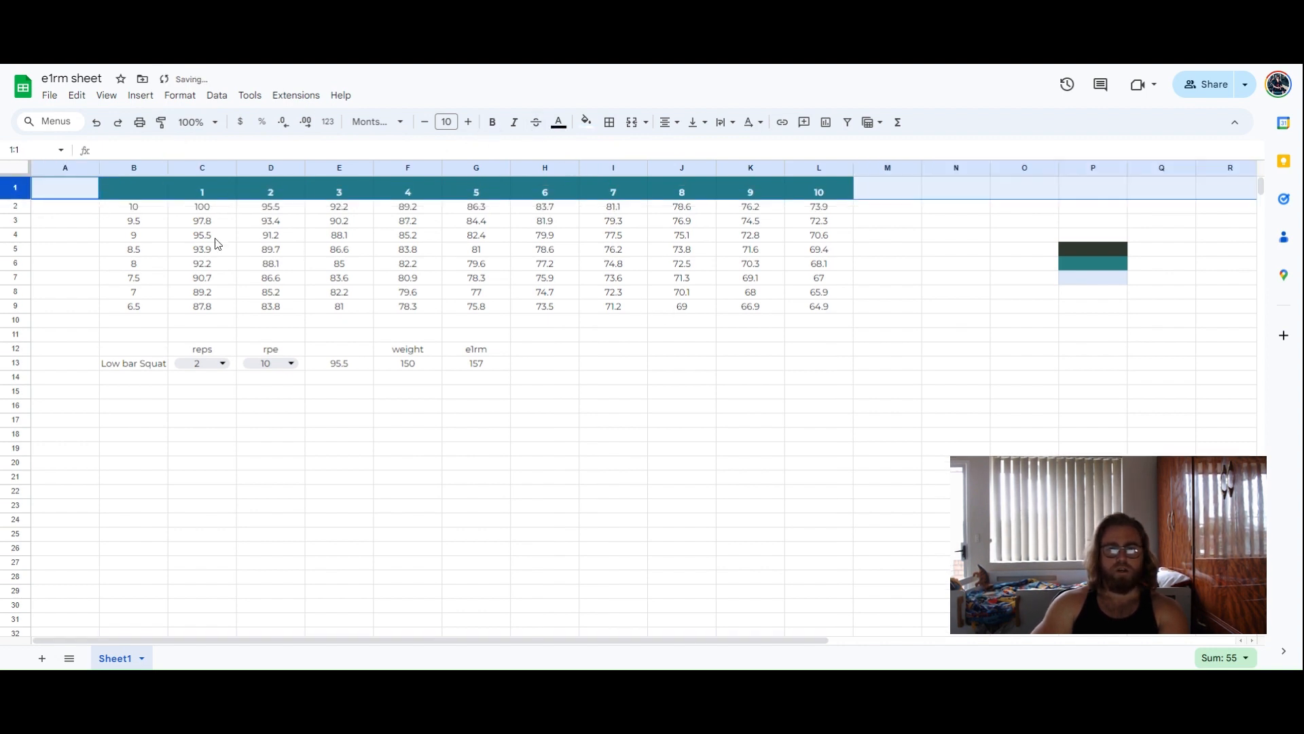
click(694, 122)
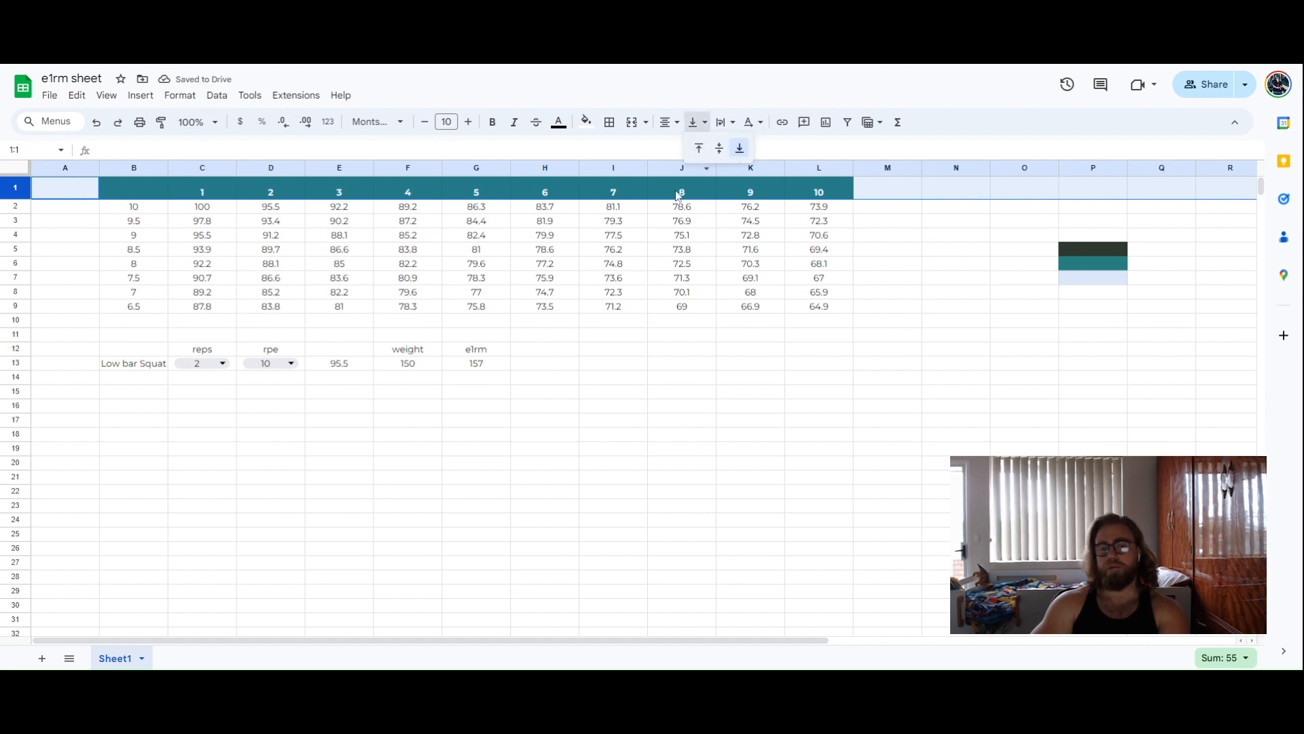
click(665, 122)
click(671, 148)
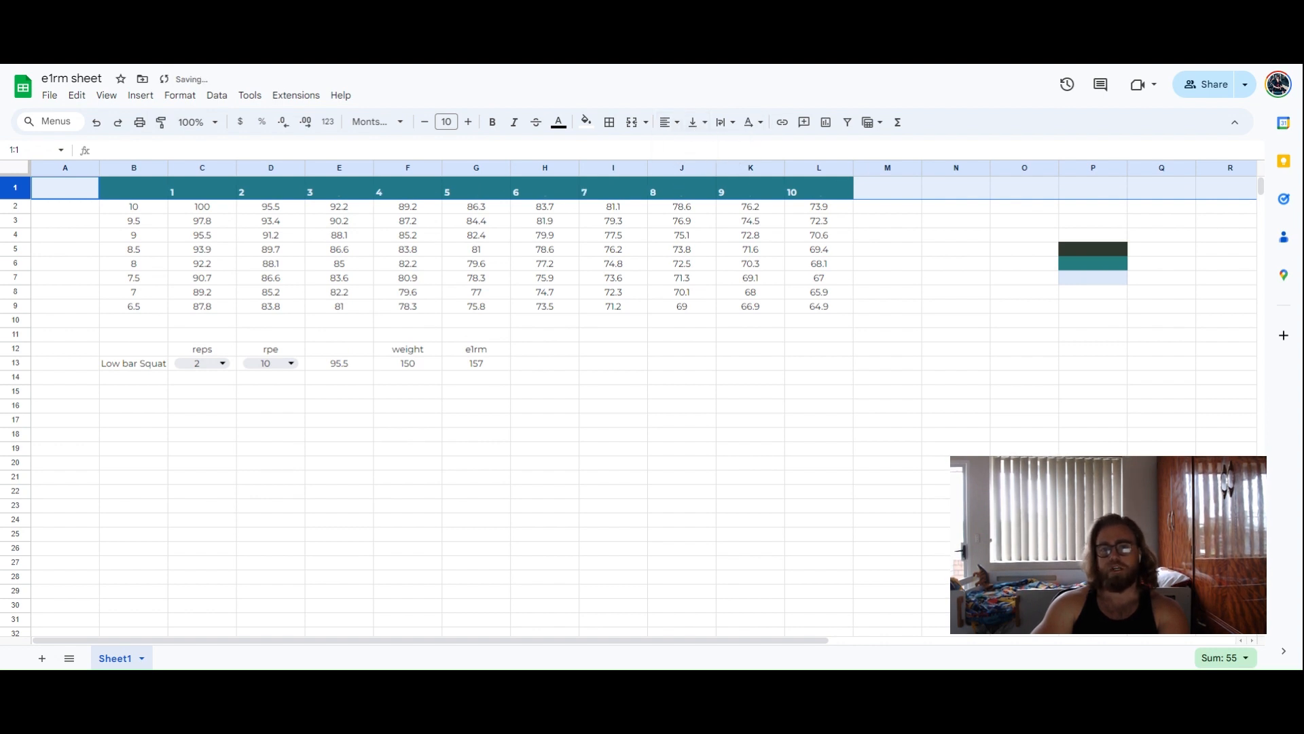
click(666, 123)
click(690, 148)
Set the vertical alignment of row 1 to middle.
click(694, 122)
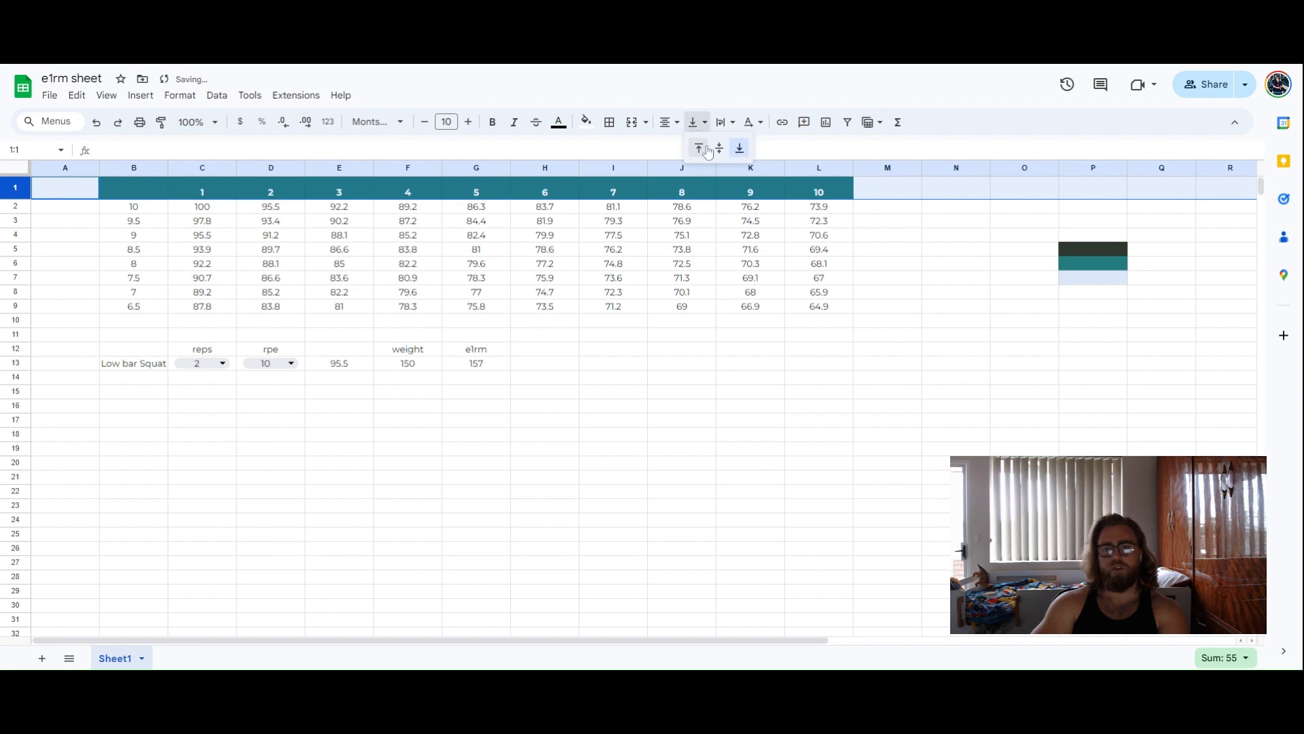
click(720, 148)
click(822, 450)
Increase the font size of the header cells B1:L1 to 12.
drag(139, 185, 821, 192)
click(468, 122)
click(468, 122)
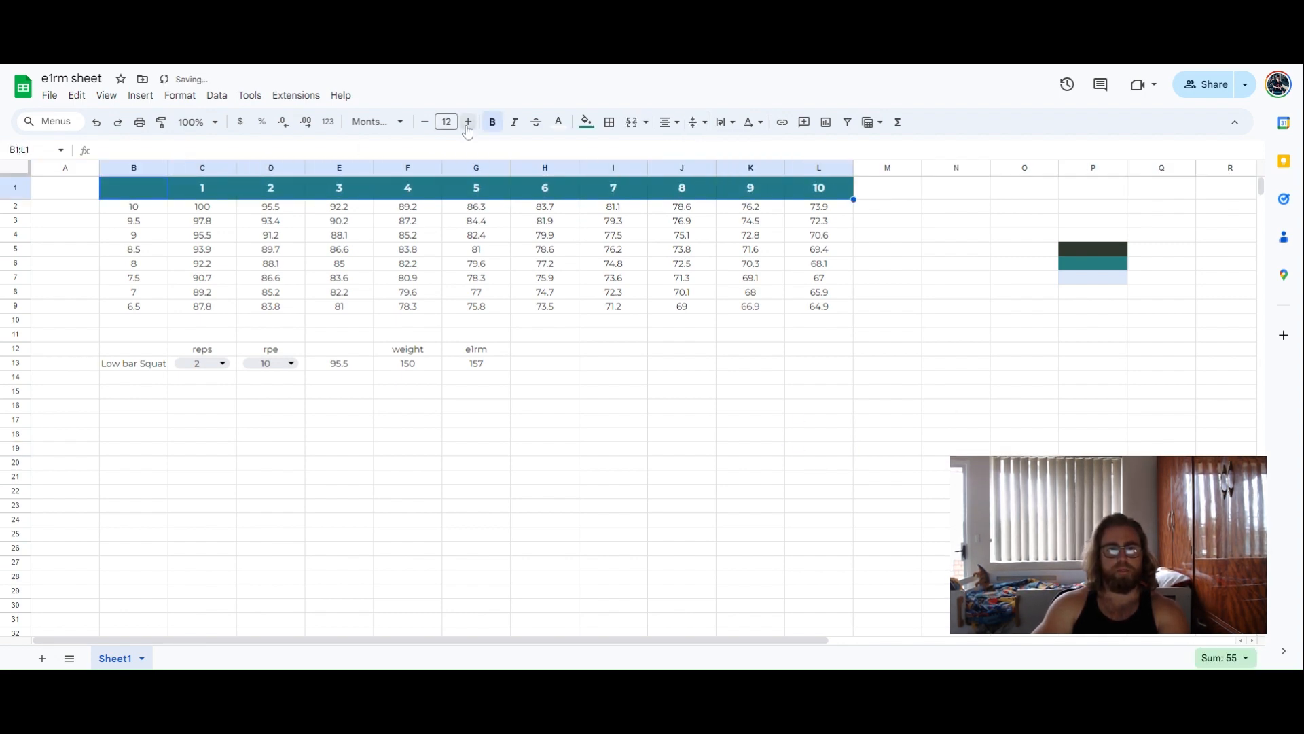
click(561, 428)
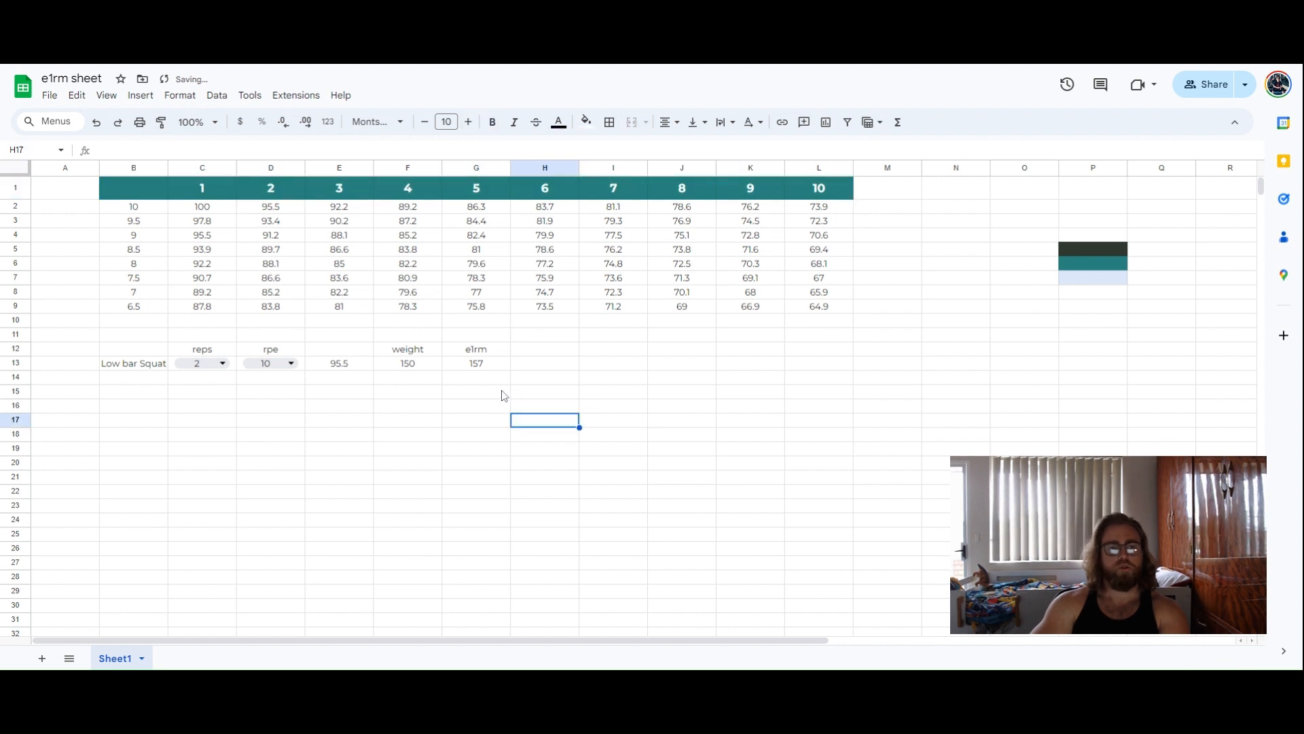
Try applying alternating colors to the entire sheet with the default gray style and a header.
click(18, 173)
click(180, 95)
mouse_move(256, 219)
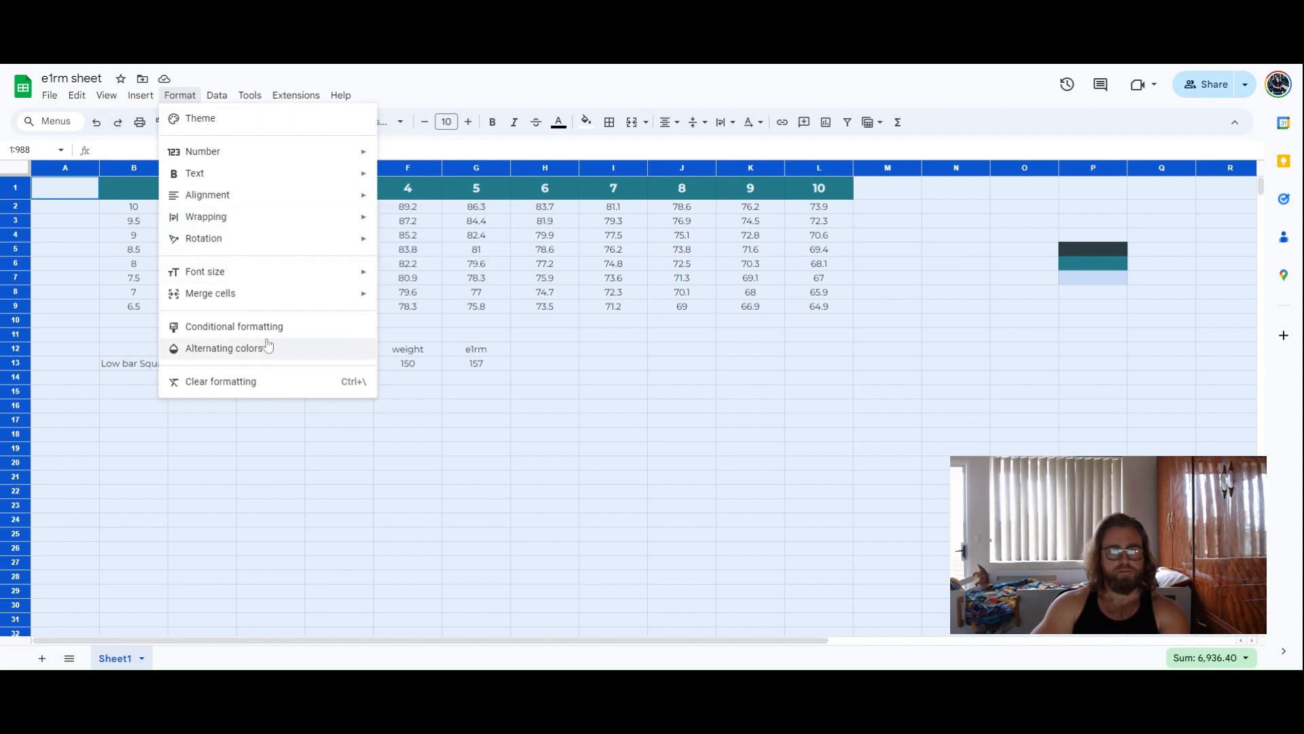
click(224, 348)
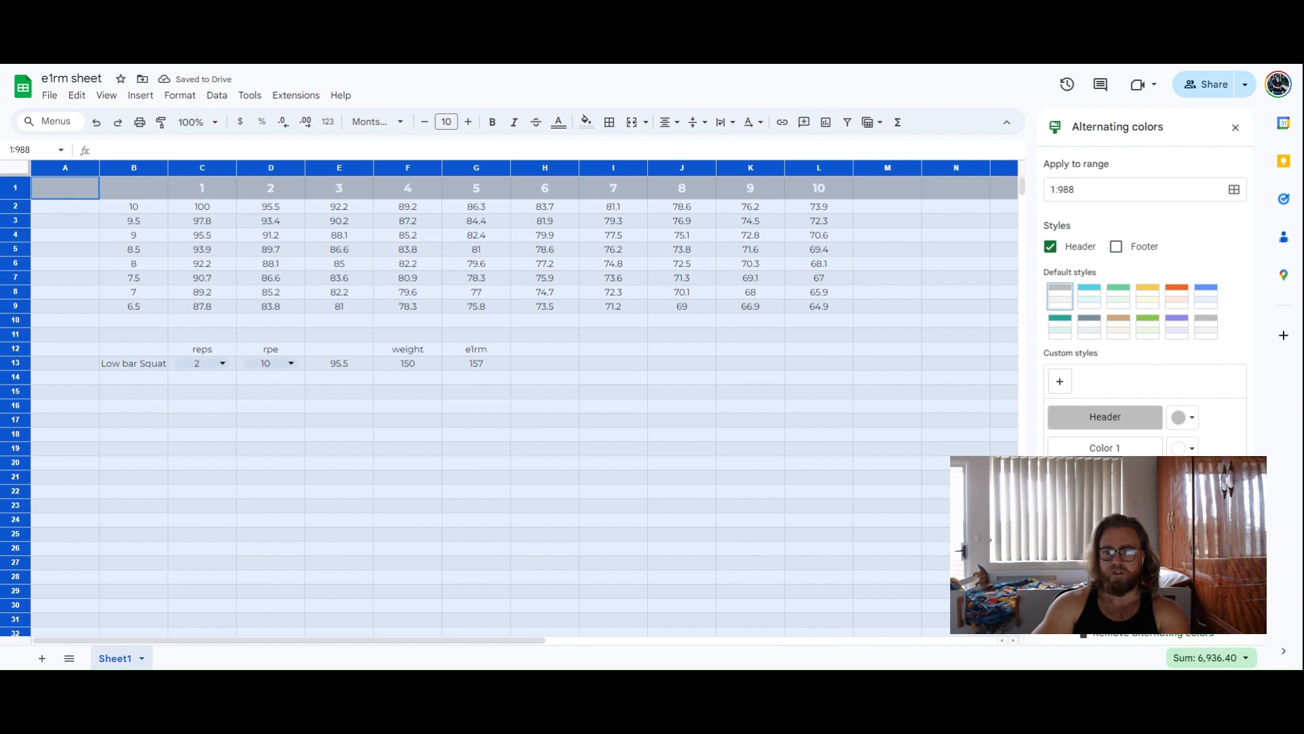
click(1219, 527)
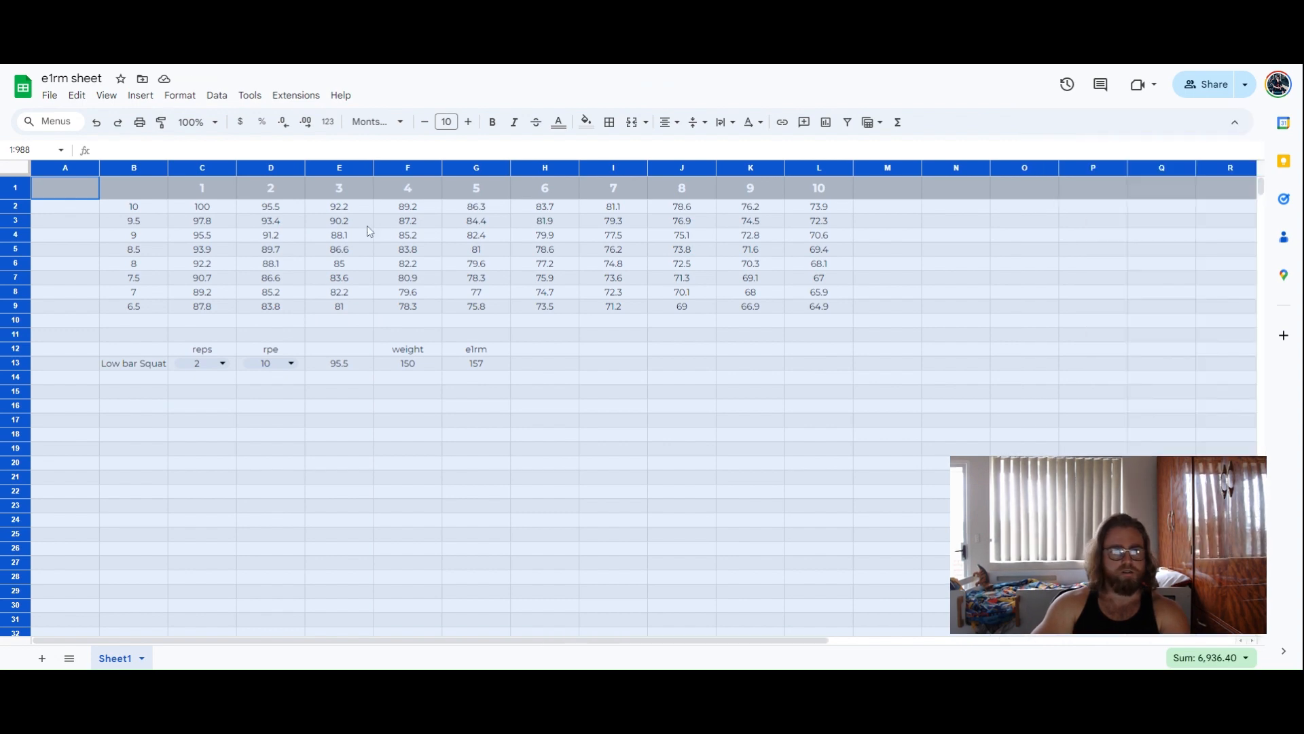
click(890, 391)
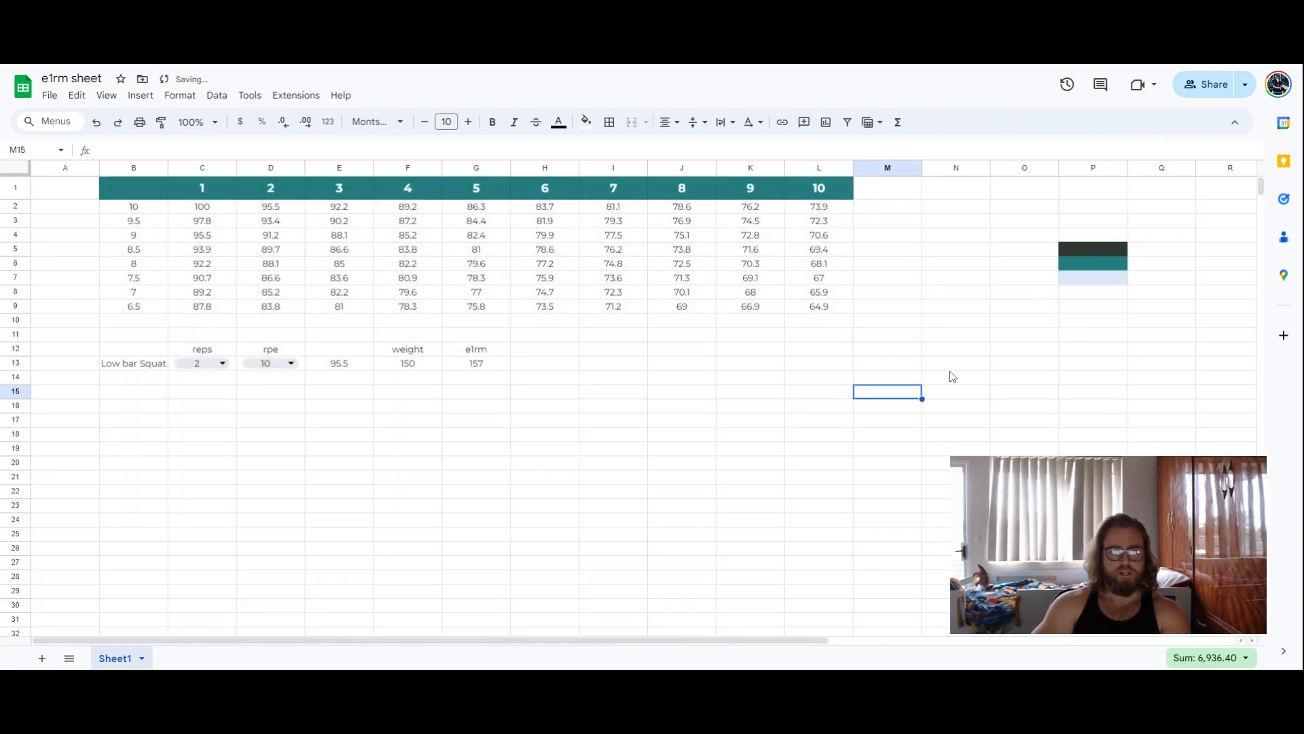
click(155, 210)
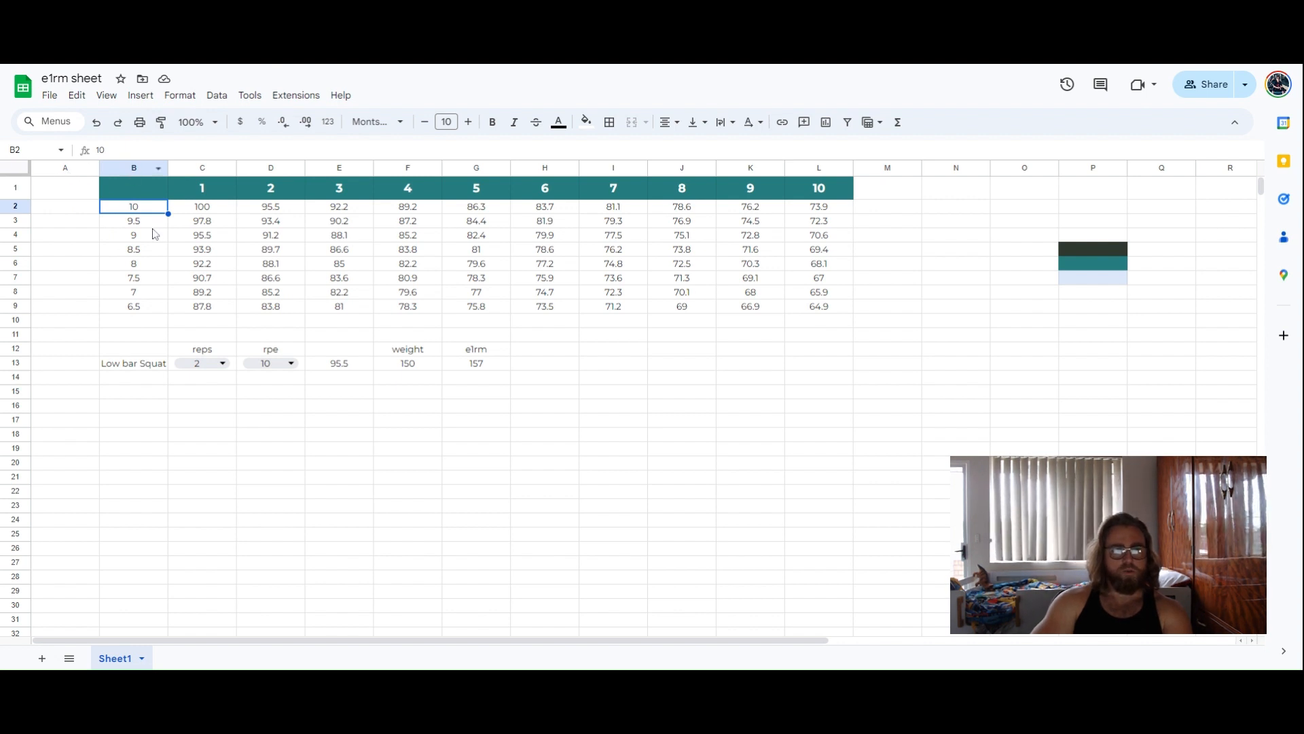
Turn off the gridlines across the sheet.
drag(146, 212, 809, 309)
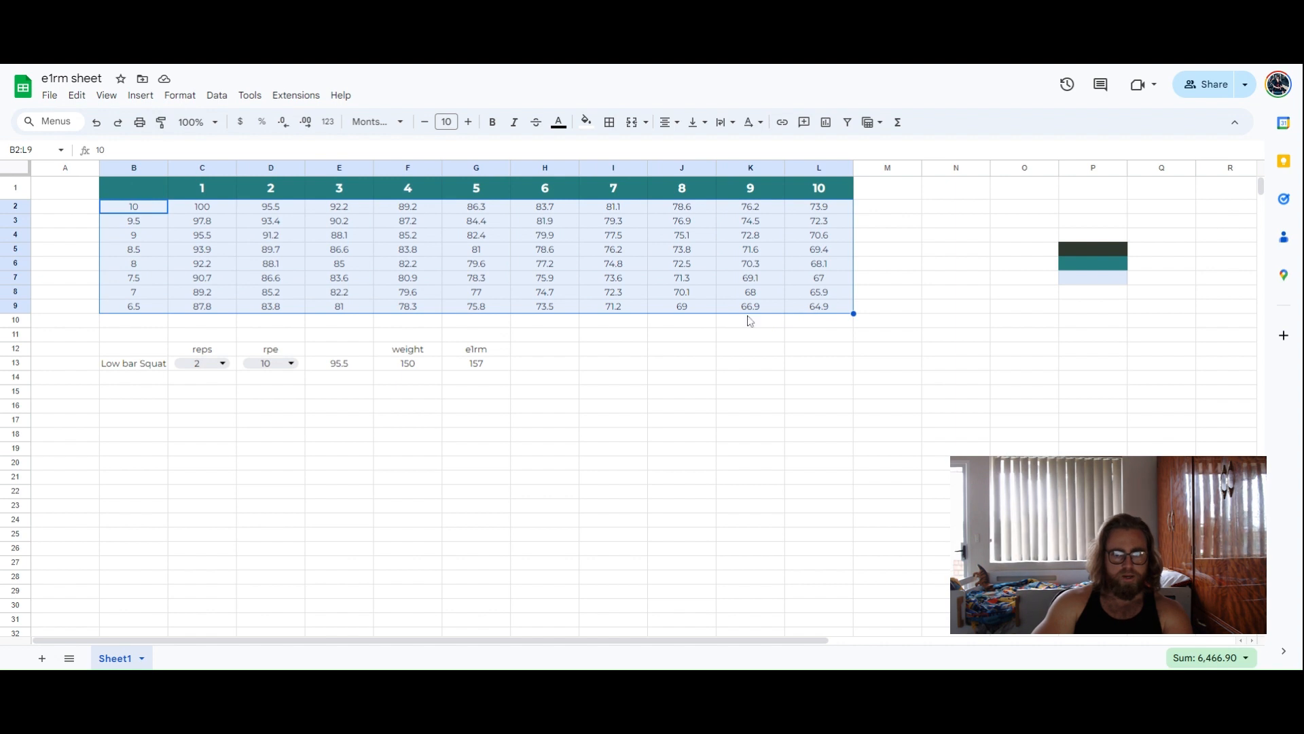
click(407, 491)
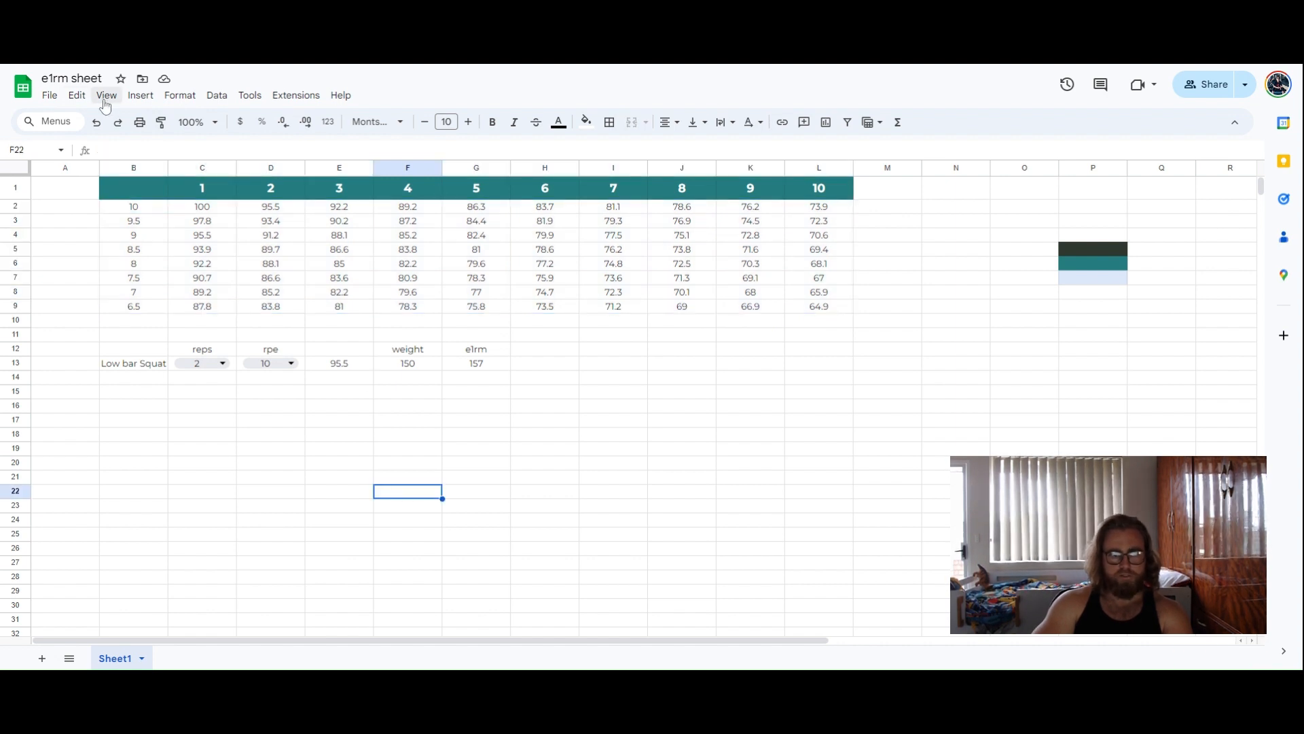
click(112, 100)
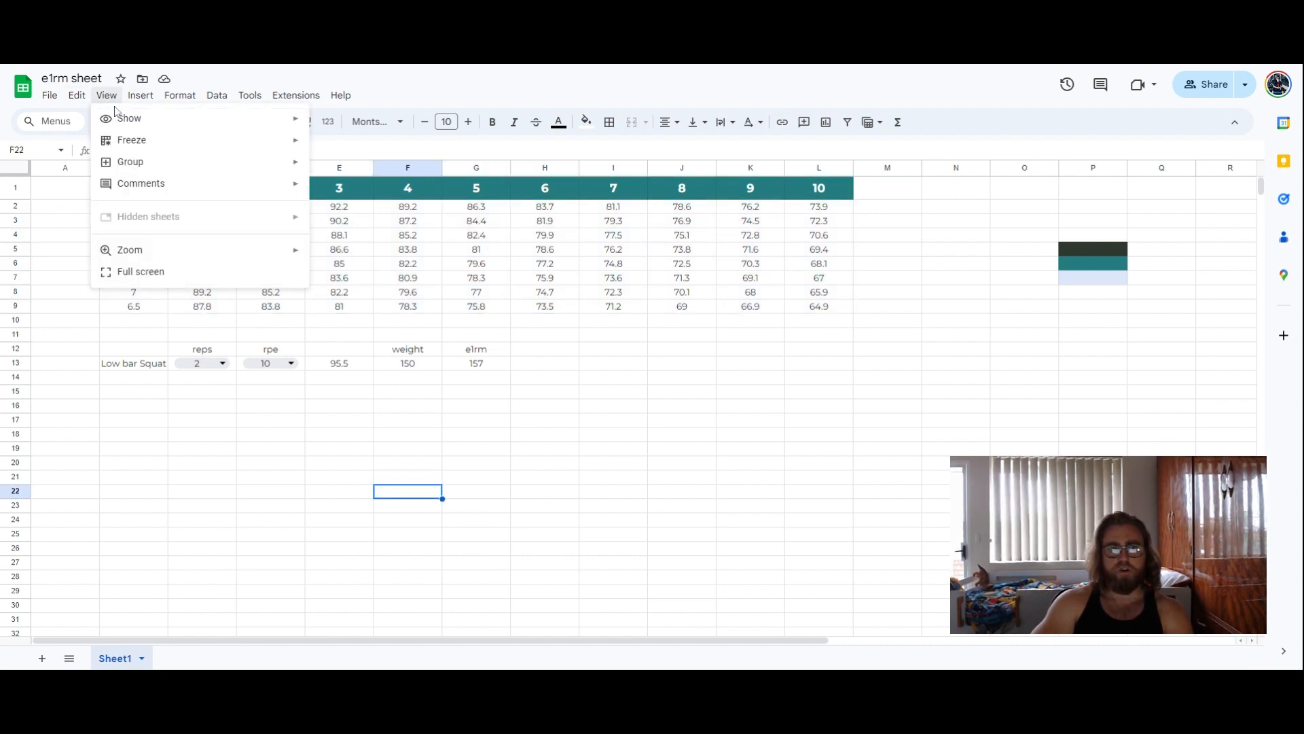
mouse_move(154, 124)
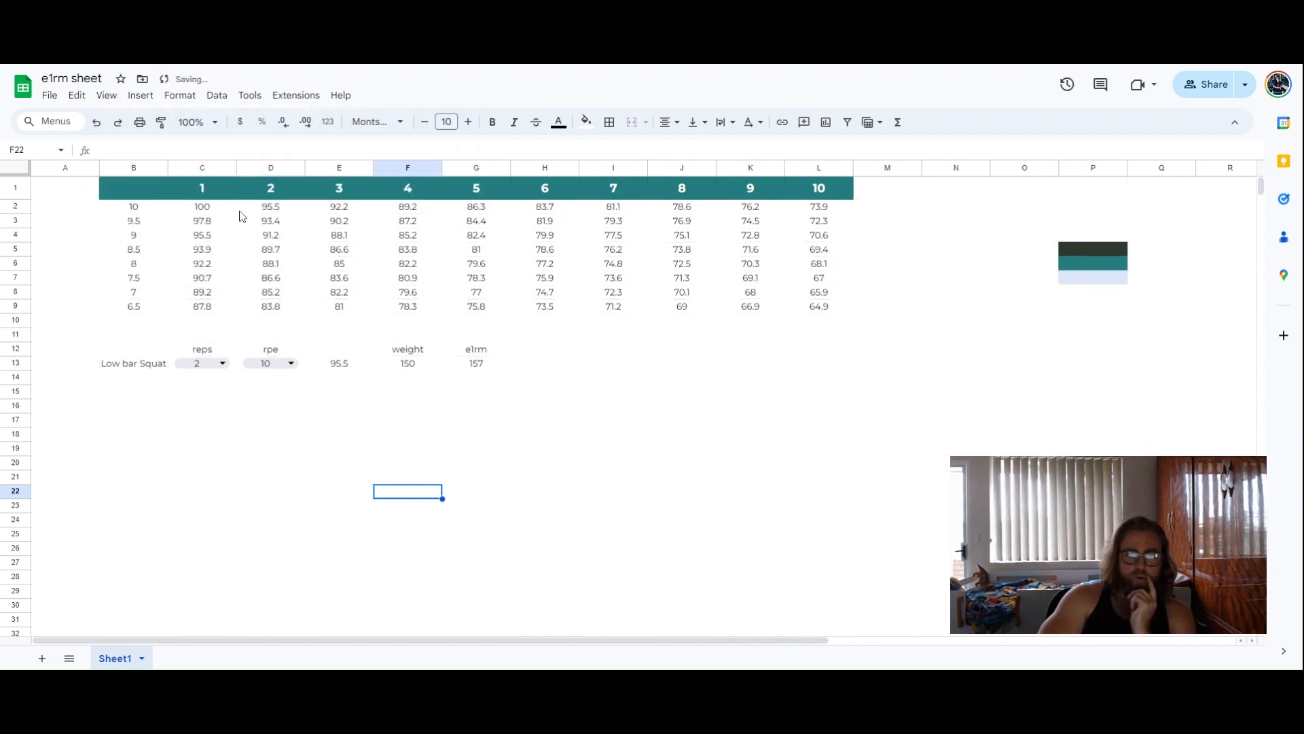
click(594, 548)
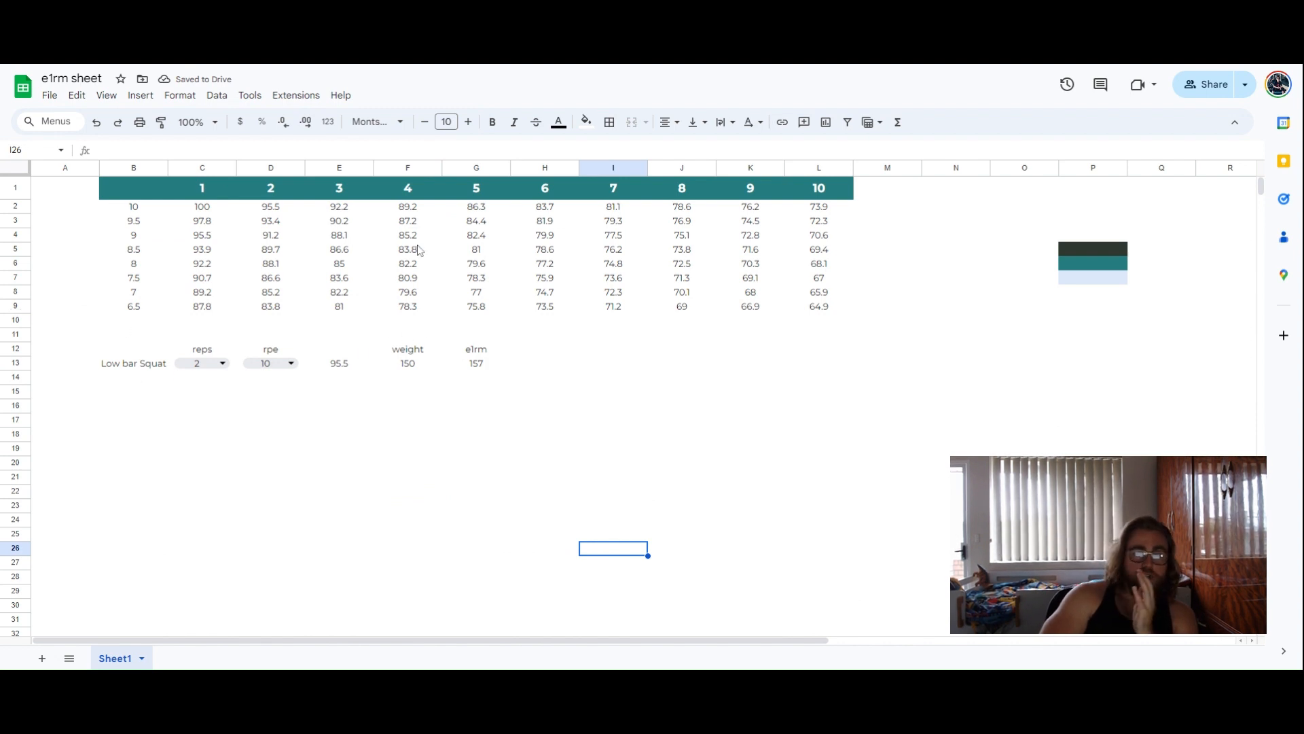
Increase the height of rows 2 to 9 and set the vertical alignment of B2:L9 to middle.
drag(27, 211, 15, 326)
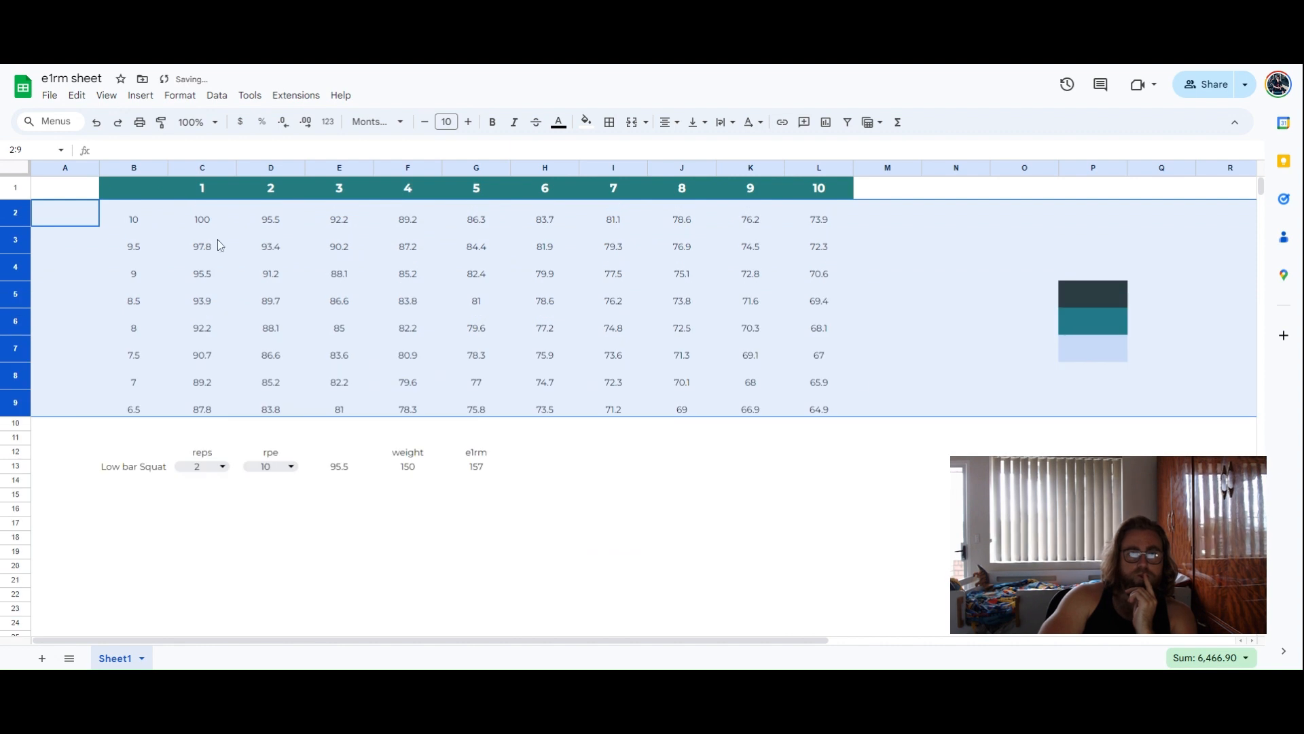
drag(126, 218, 825, 406)
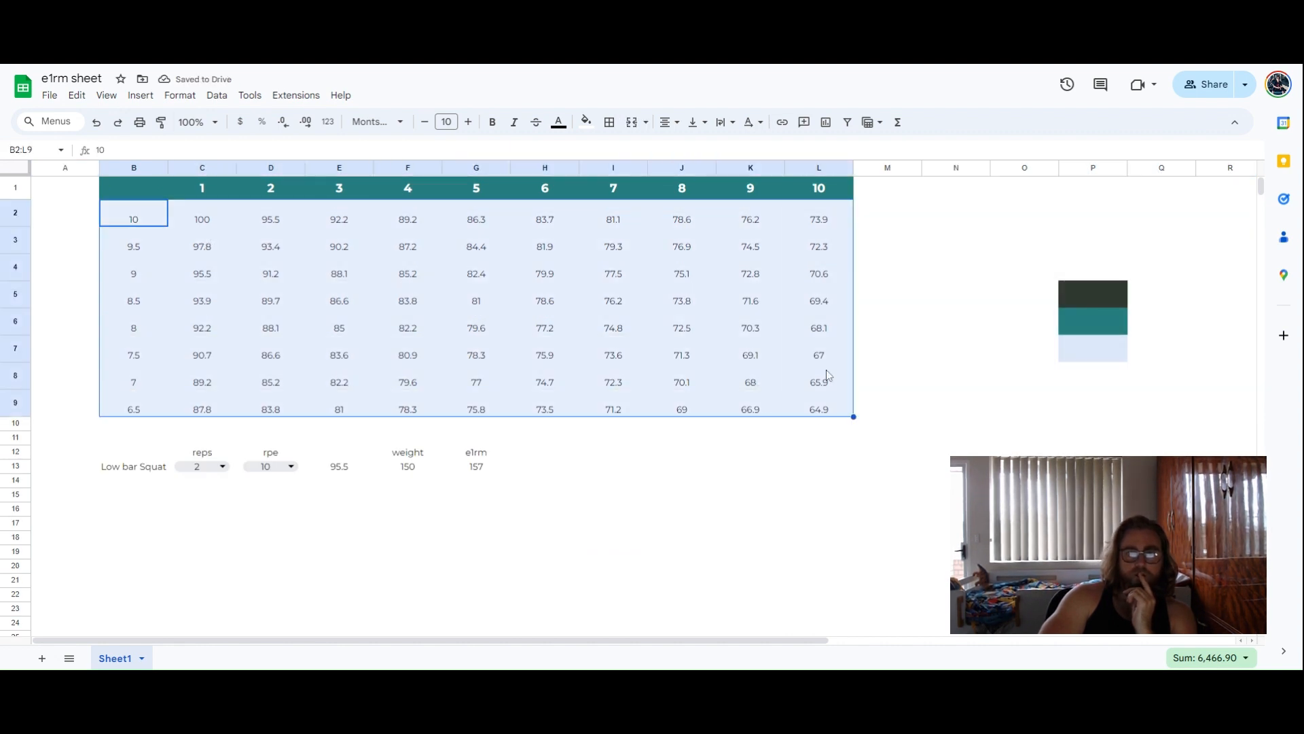
click(695, 122)
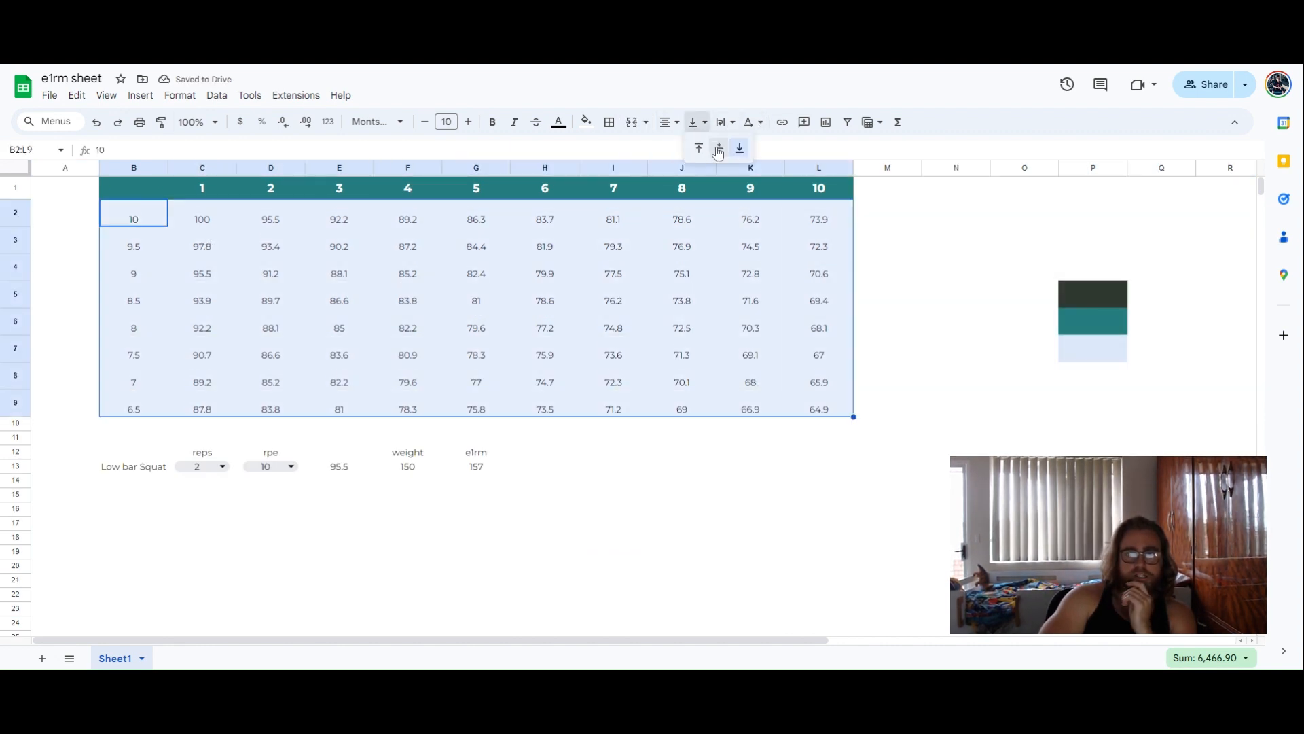
click(718, 145)
Apply all borders to the cells B2:L9 with a thin solid line.
click(609, 122)
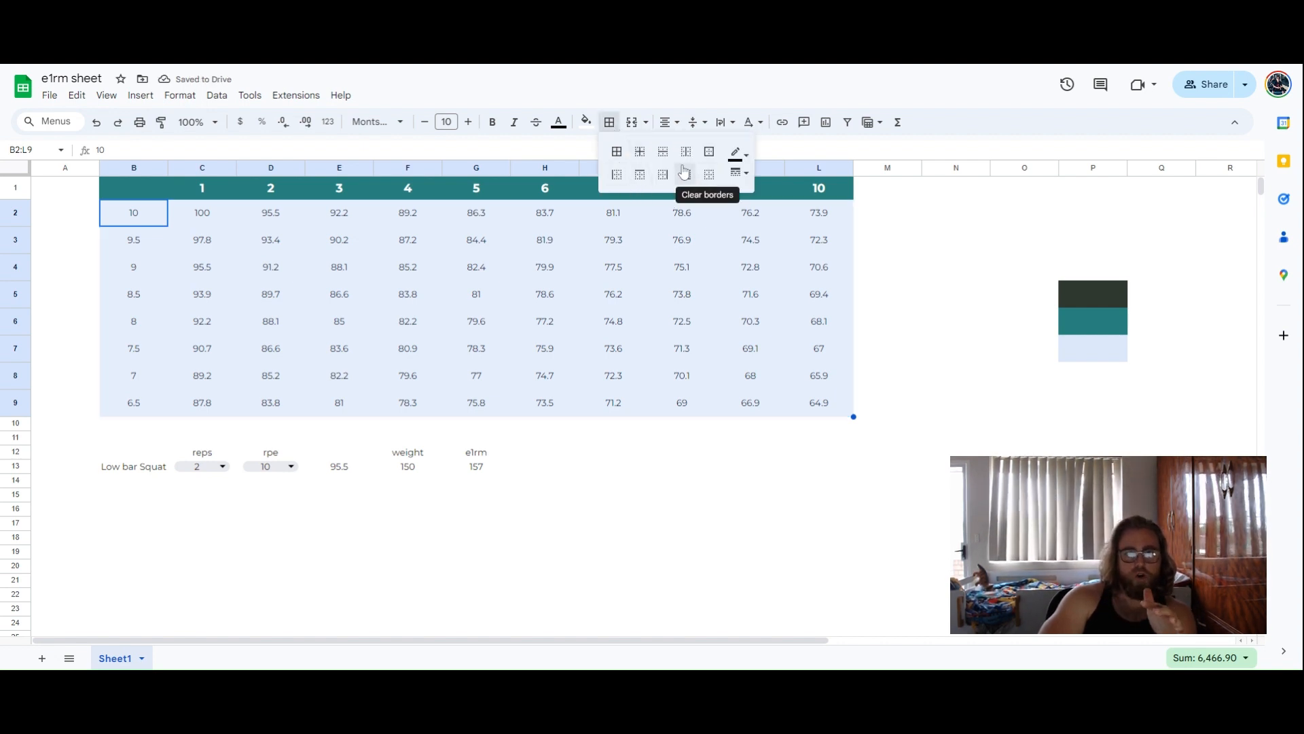
click(617, 152)
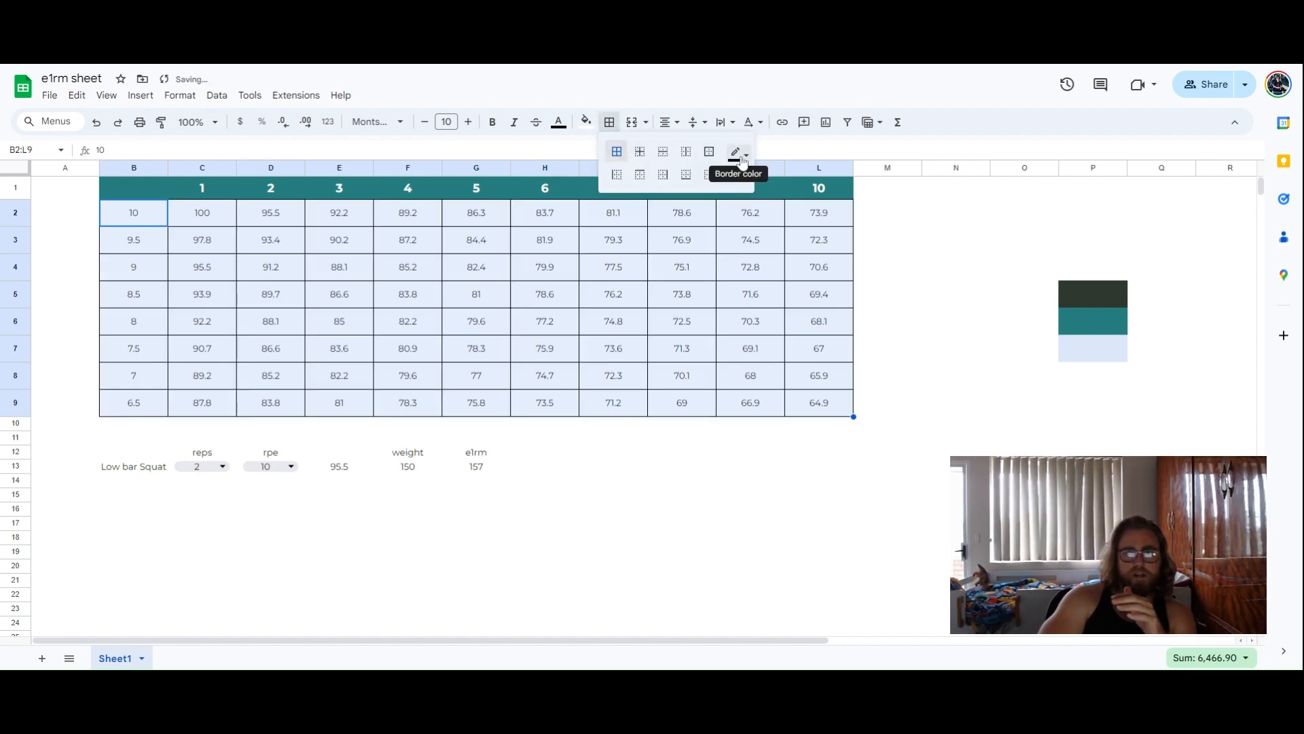
click(747, 174)
click(748, 178)
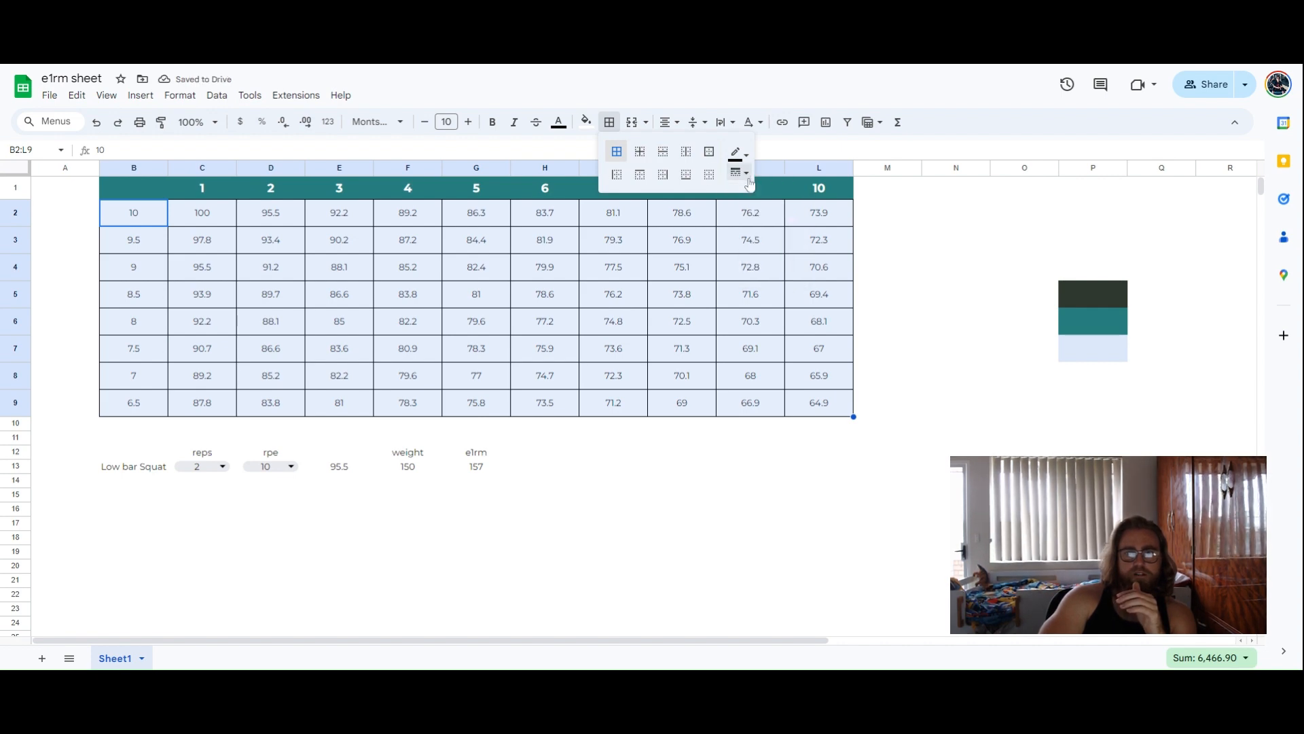
click(746, 175)
click(770, 196)
Try a medium line thickness on the borders of B2:L9 and restore the thin line.
click(740, 172)
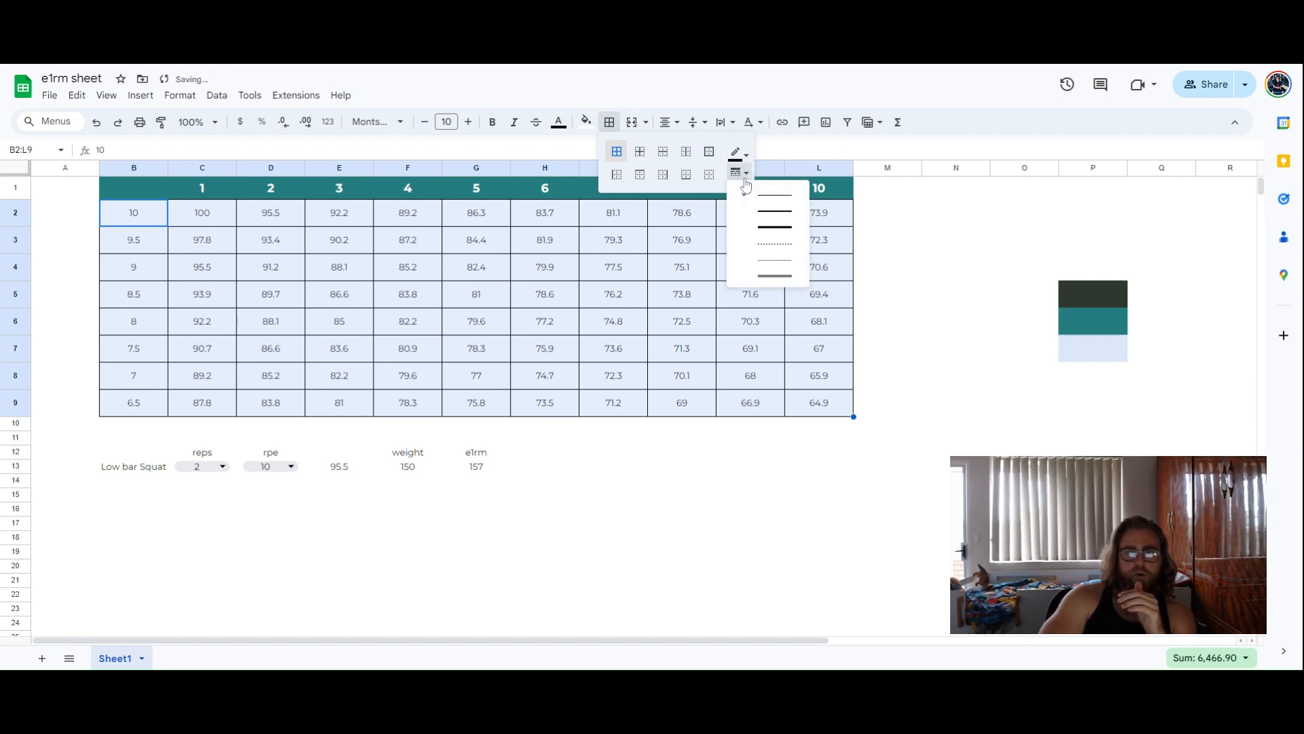
click(774, 211)
click(741, 172)
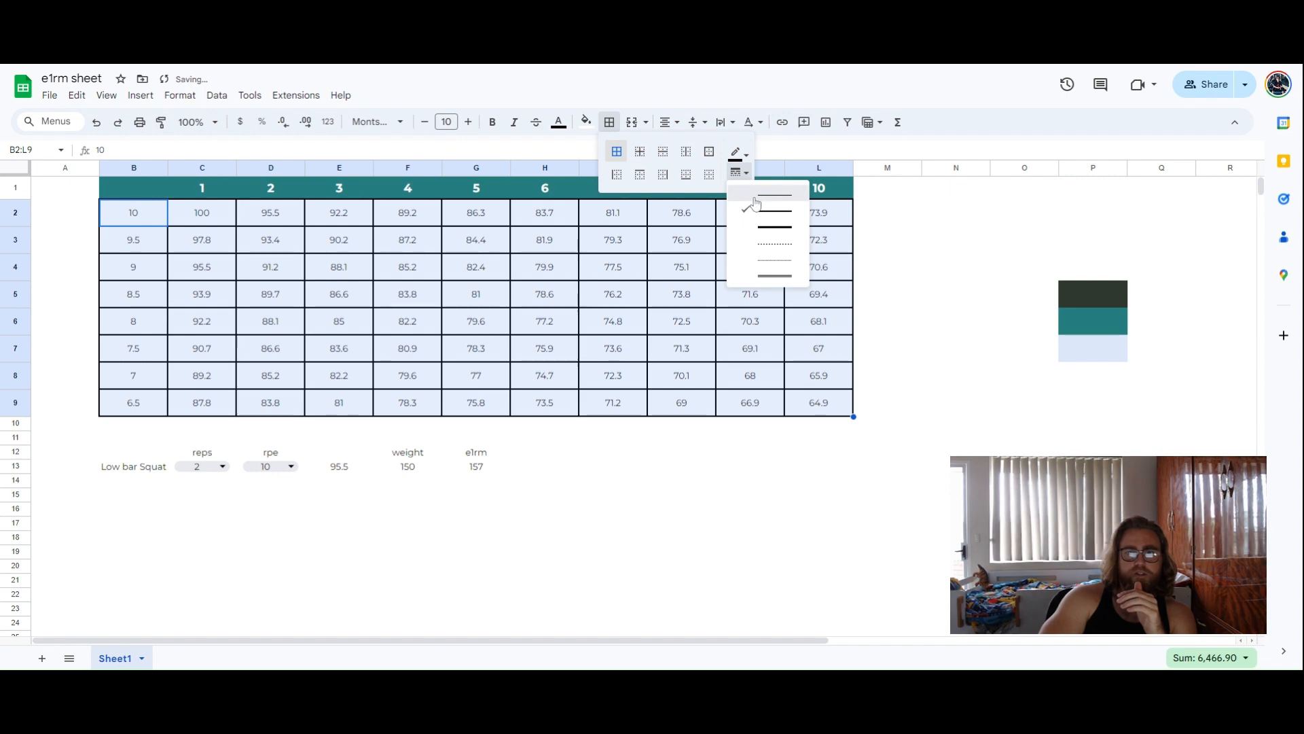
click(751, 196)
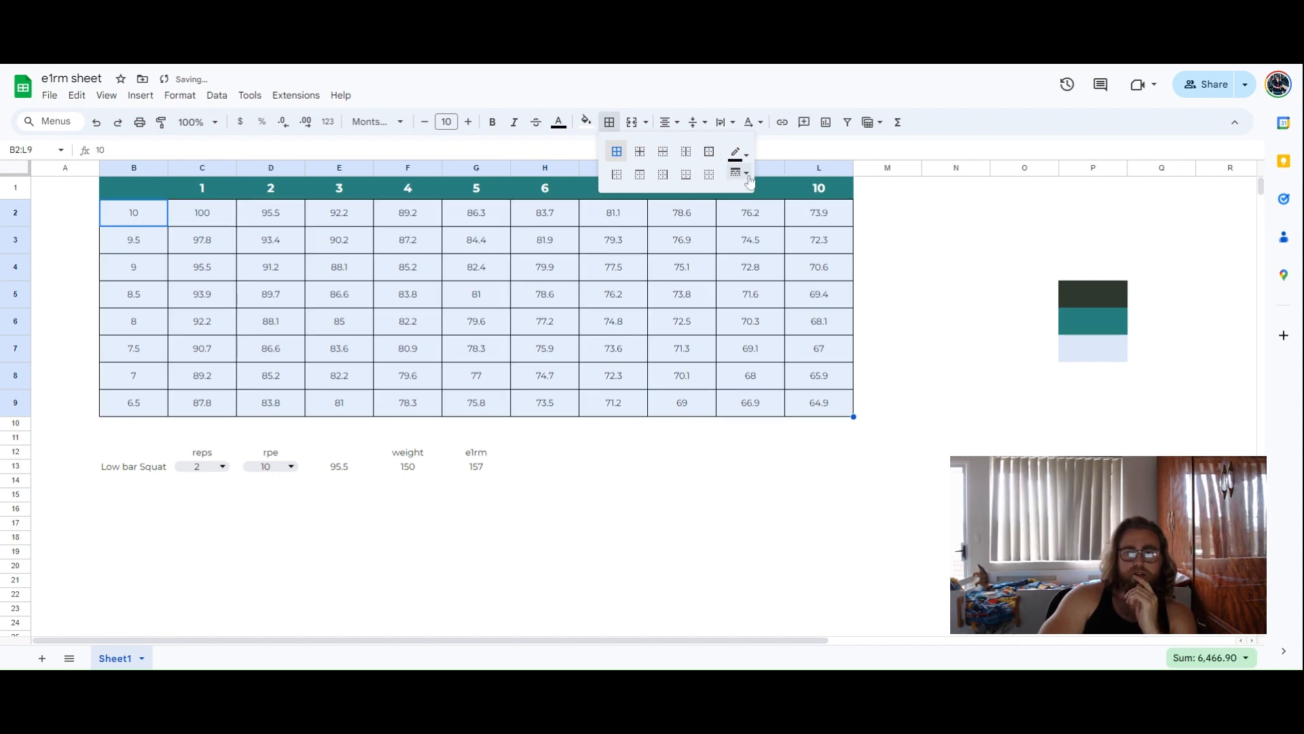
Recolor all borders of B2:L9 with the custom light gray.
click(749, 157)
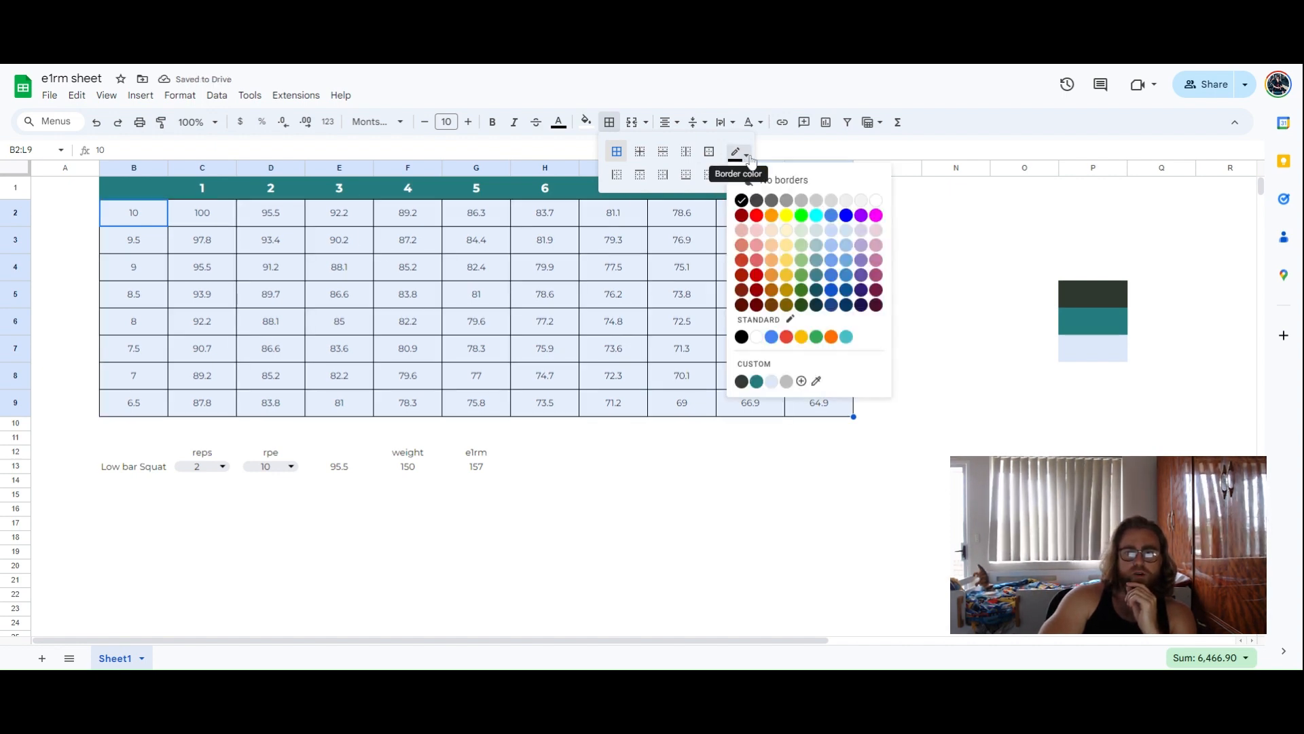
click(743, 382)
click(737, 154)
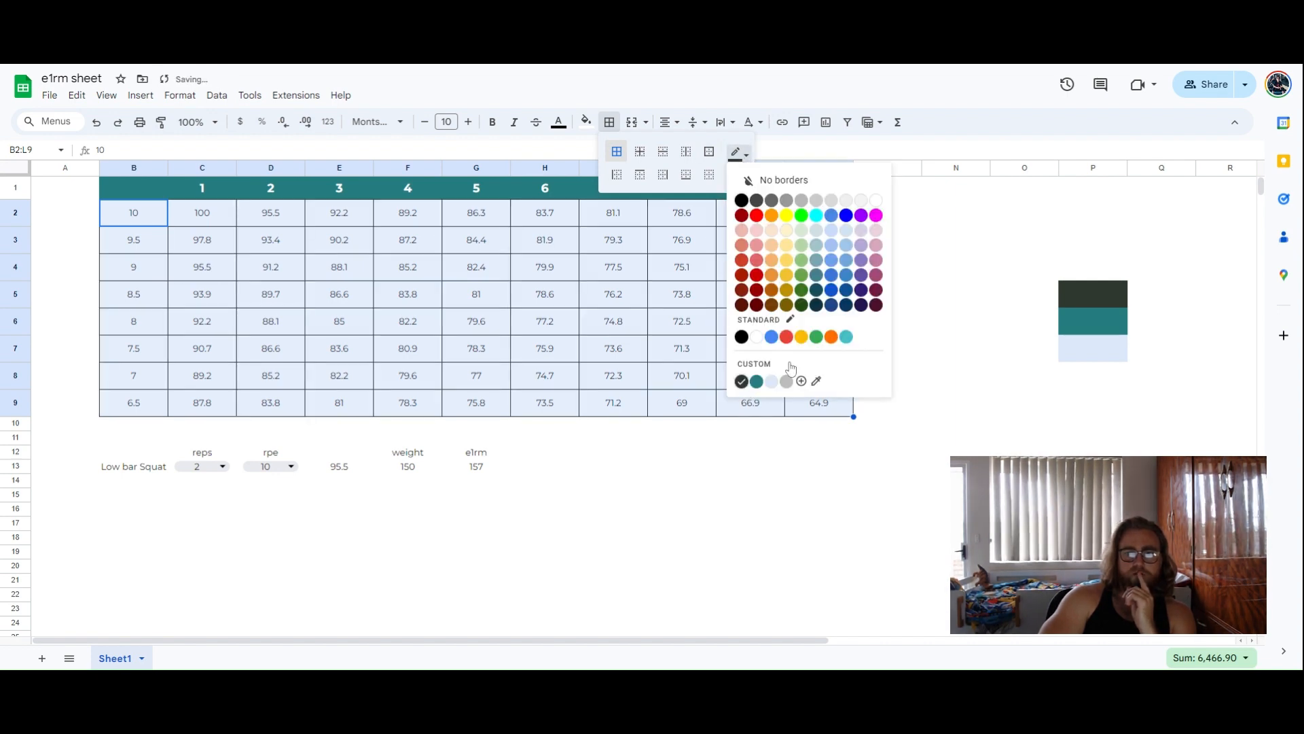
click(787, 381)
click(616, 427)
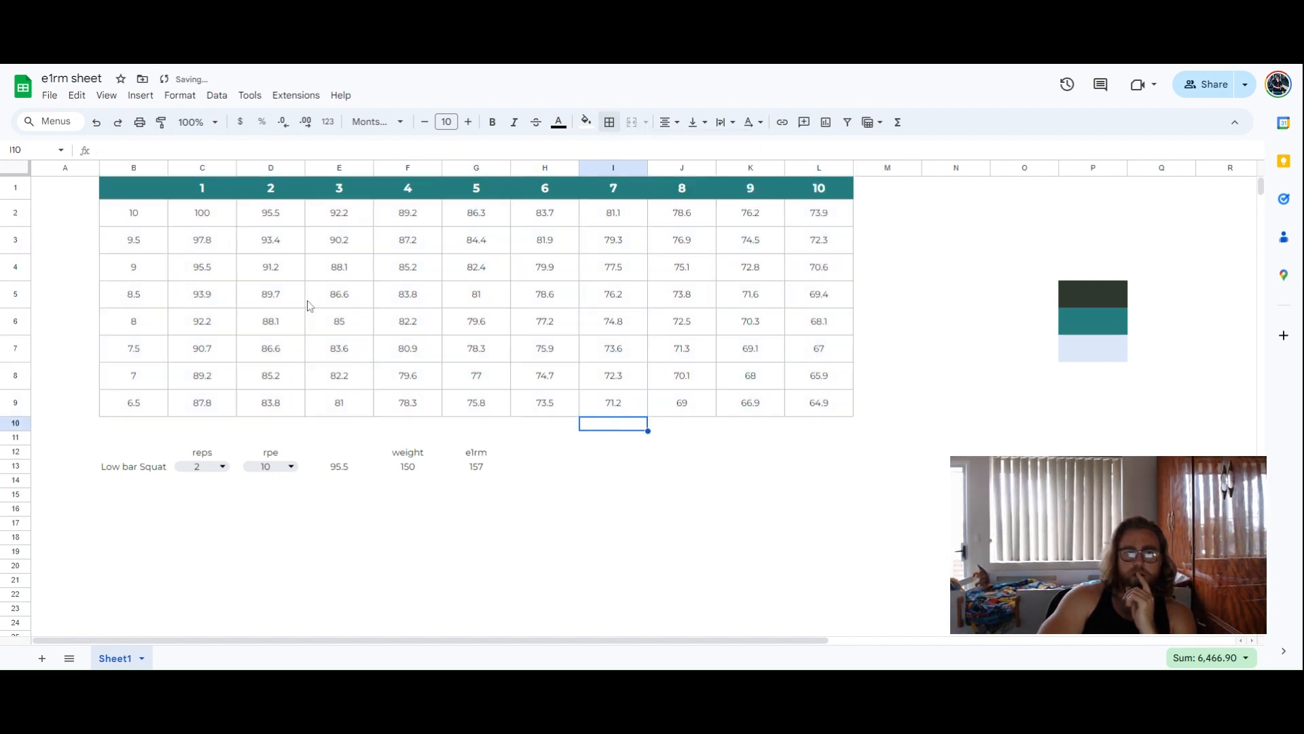
Add a thicker black outer border around the range B2:L9, leaving the inner borders gray.
drag(134, 213, 816, 413)
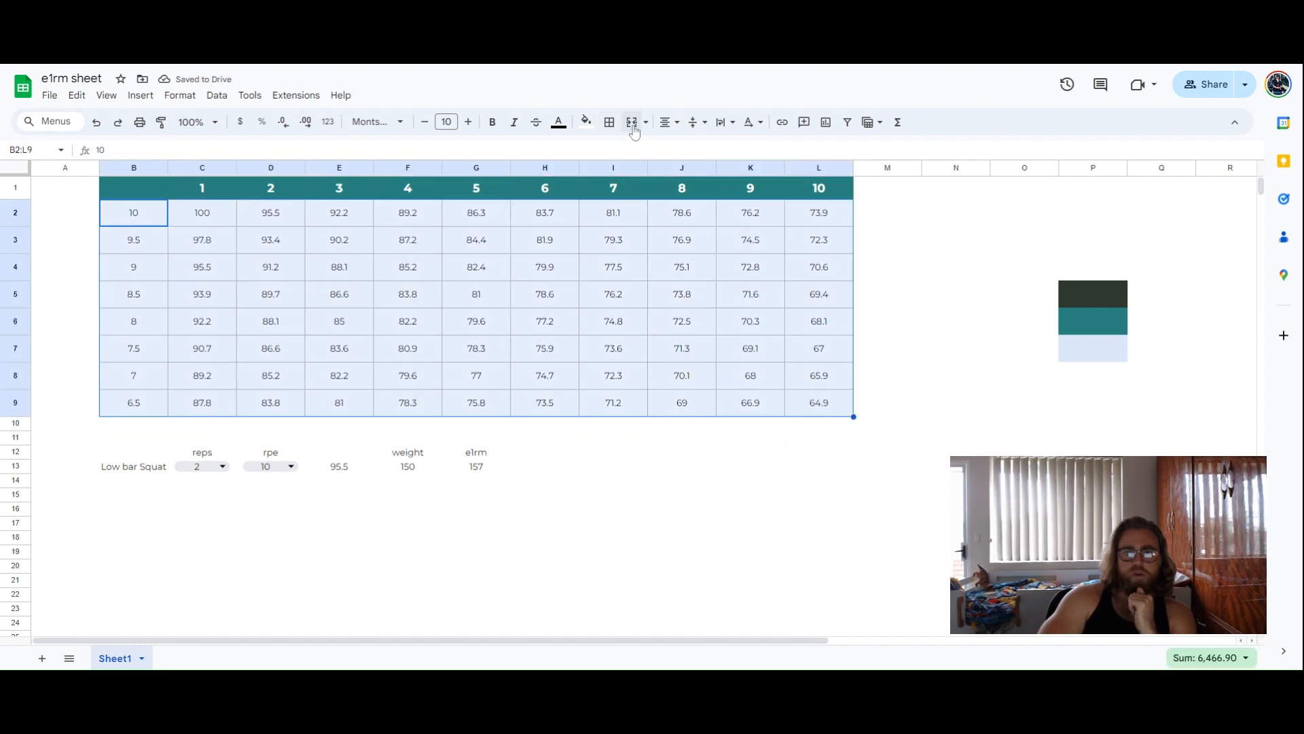
click(609, 123)
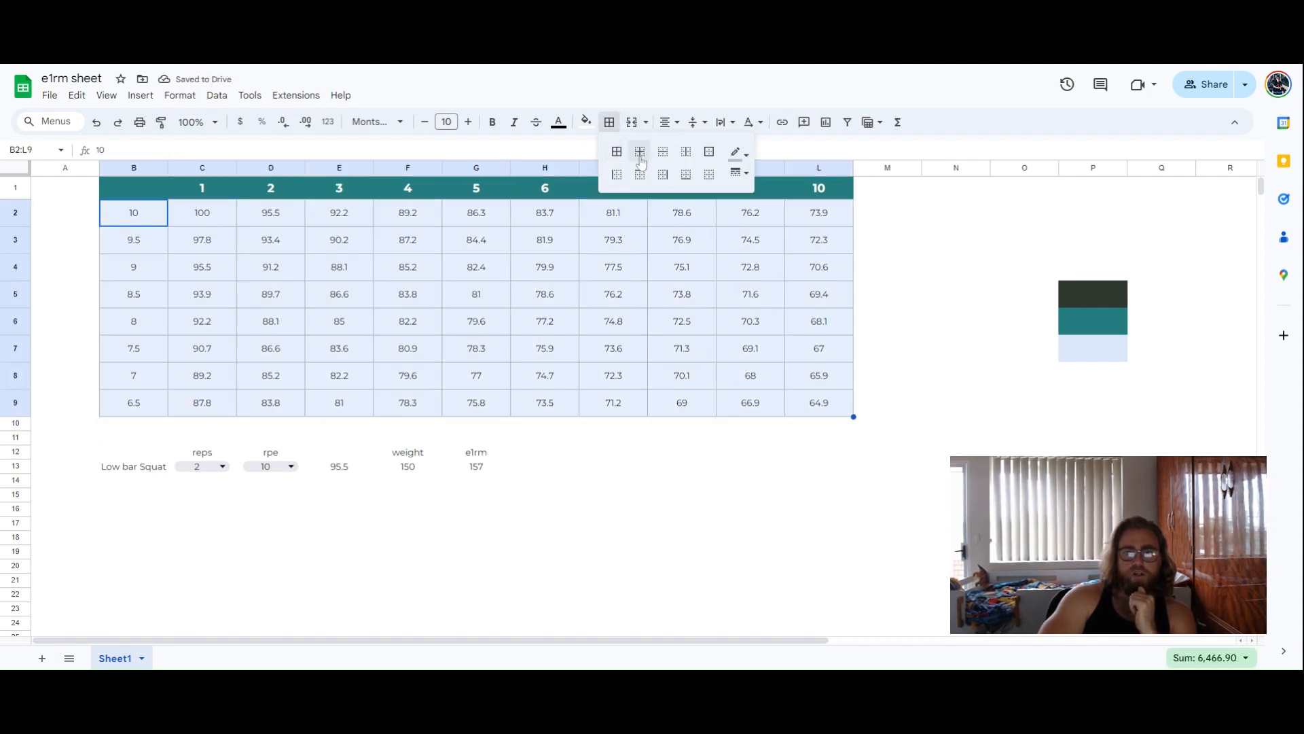
click(739, 153)
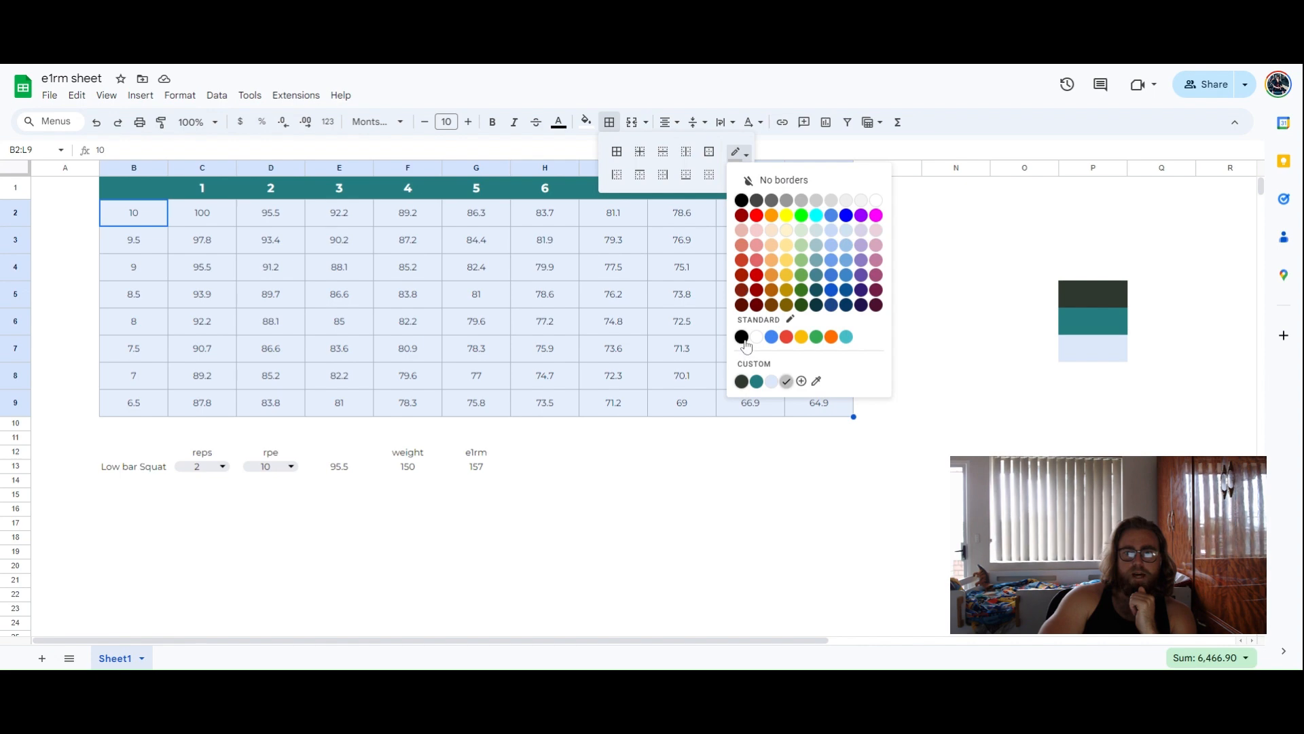
click(742, 337)
click(740, 172)
click(767, 203)
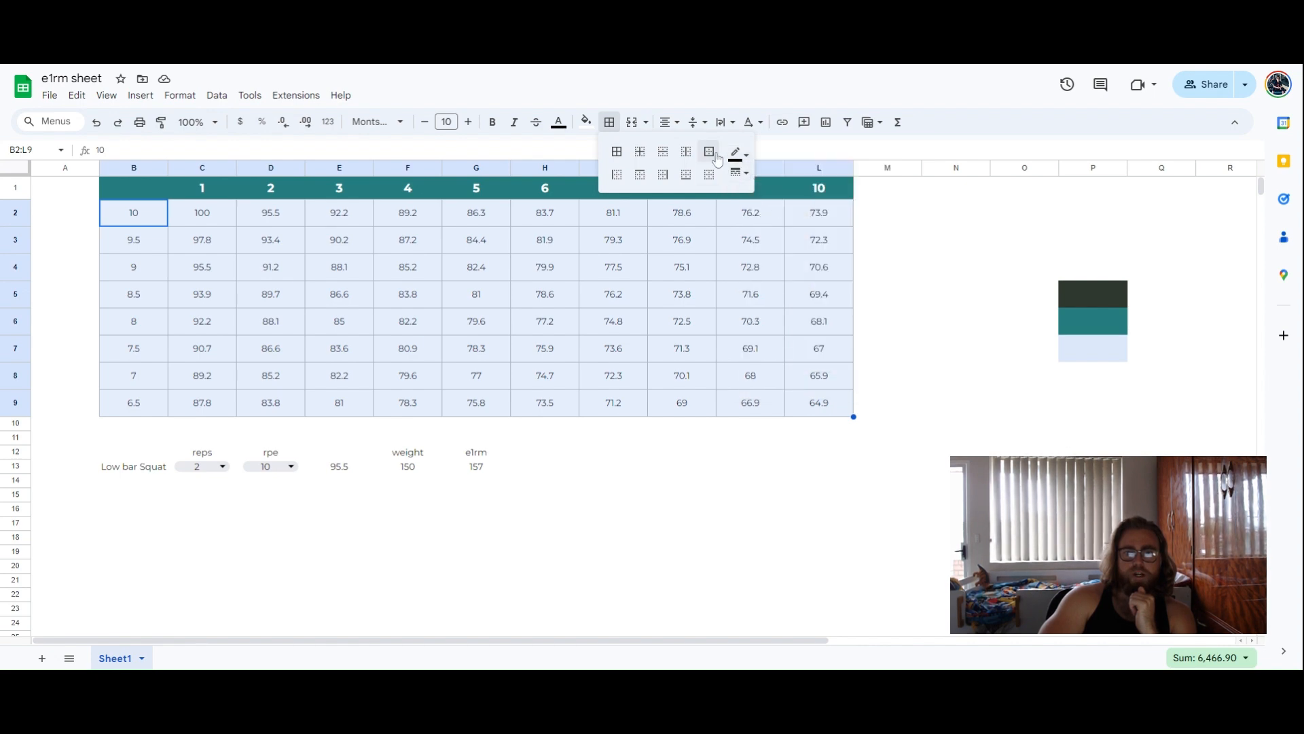
click(710, 152)
drag(910, 538, 958, 523)
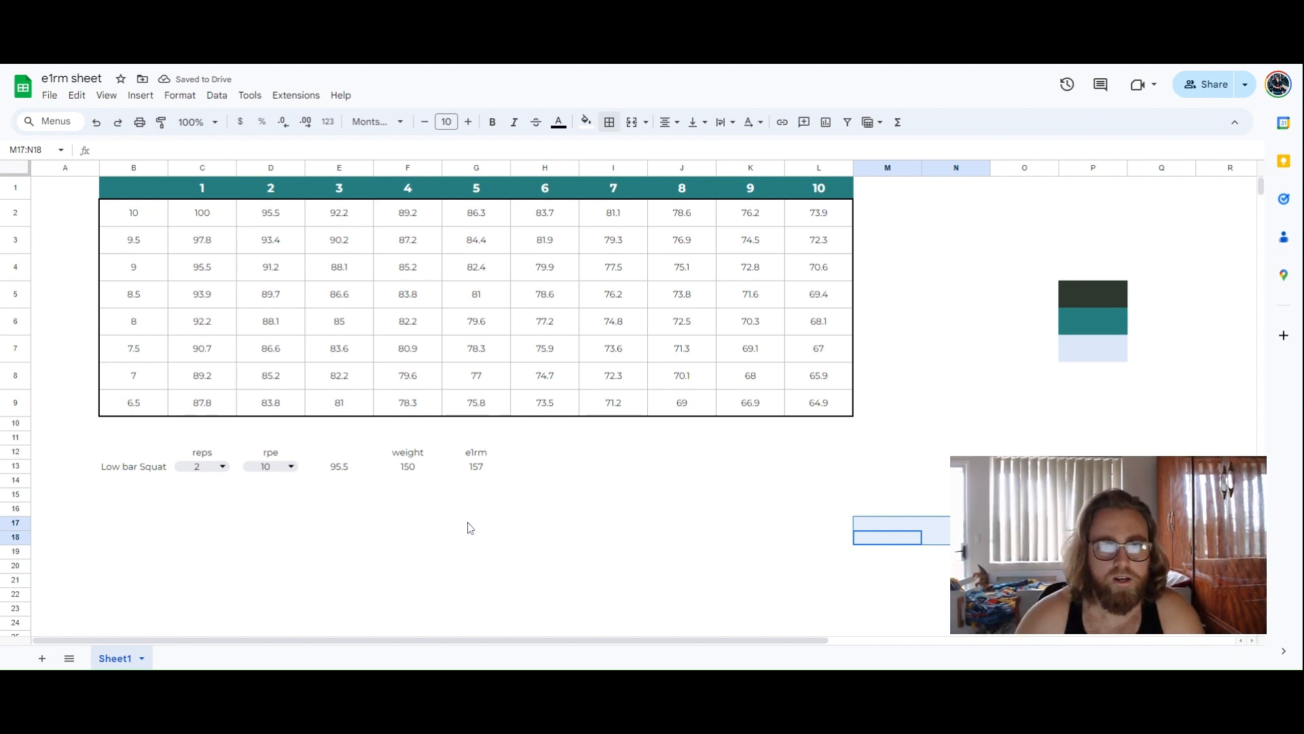
Try turning the gridlines back on with the table B1:L9 selected, and undo the change.
click(139, 187)
click(394, 234)
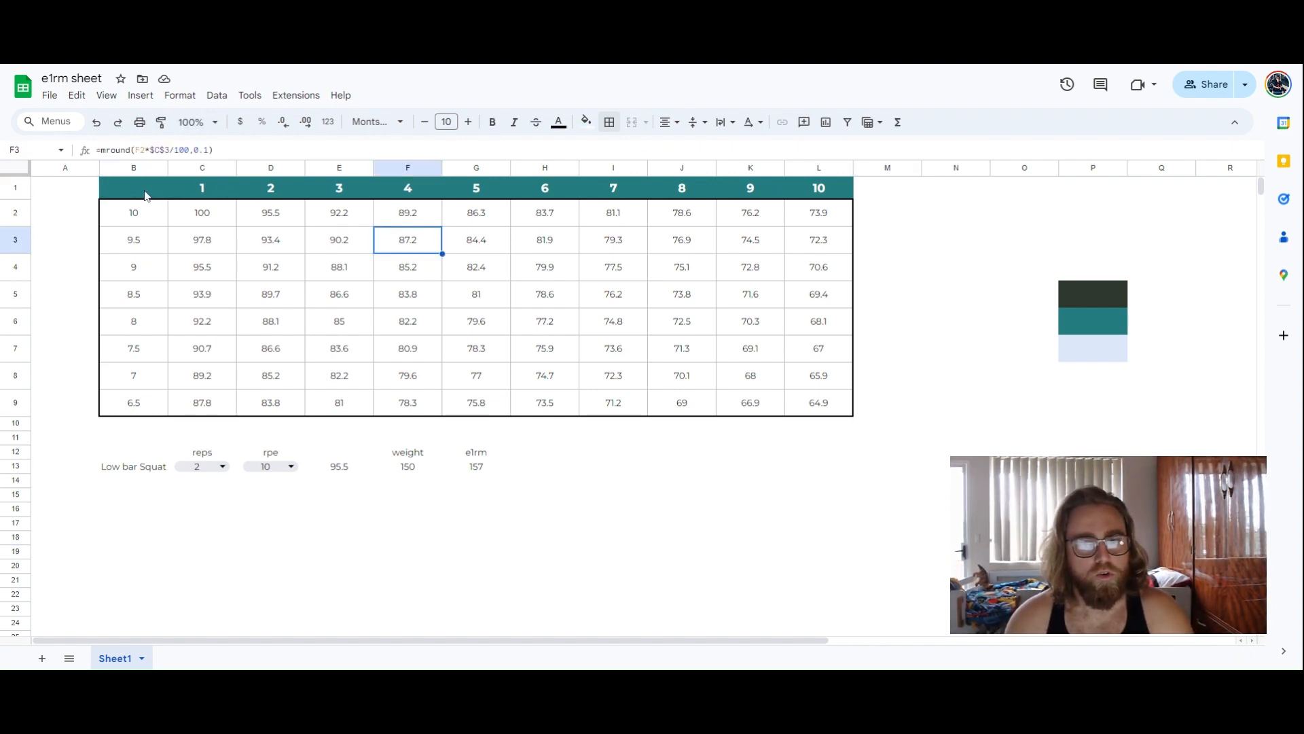
drag(145, 196, 808, 400)
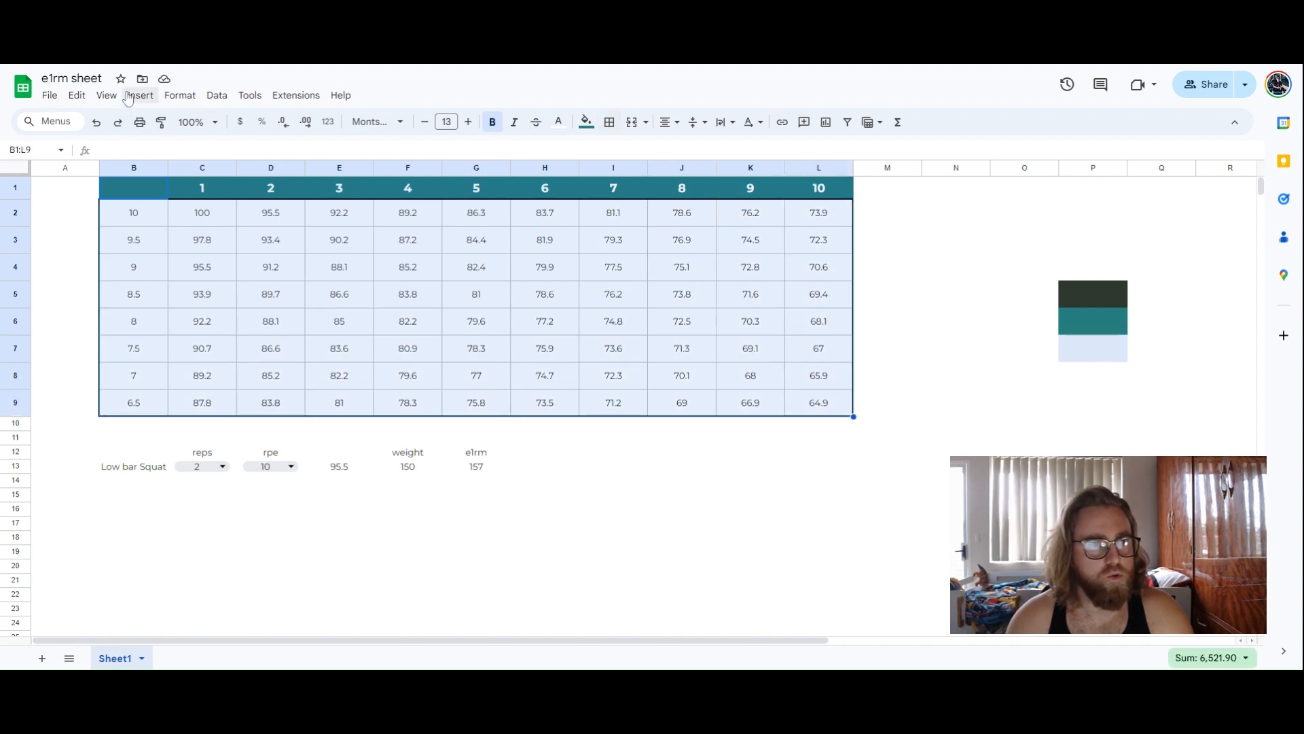
click(106, 95)
mouse_move(148, 126)
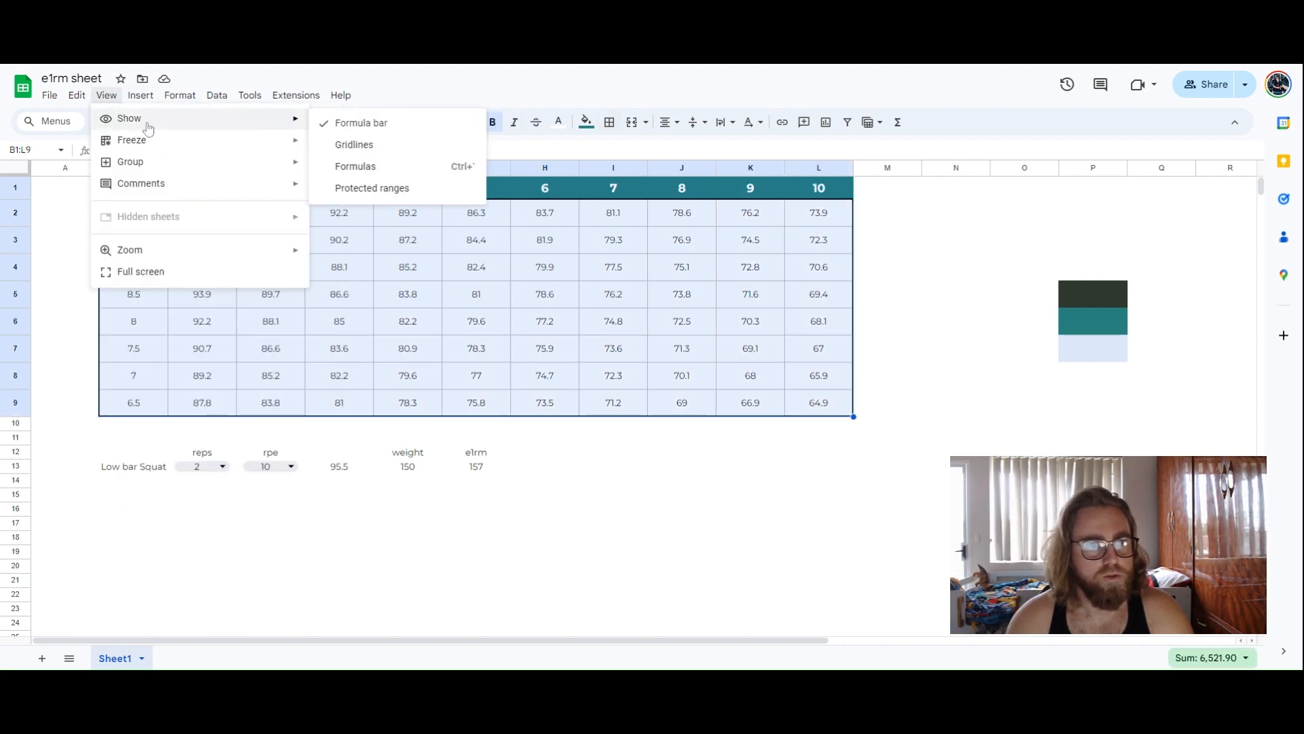
click(354, 144)
click(721, 526)
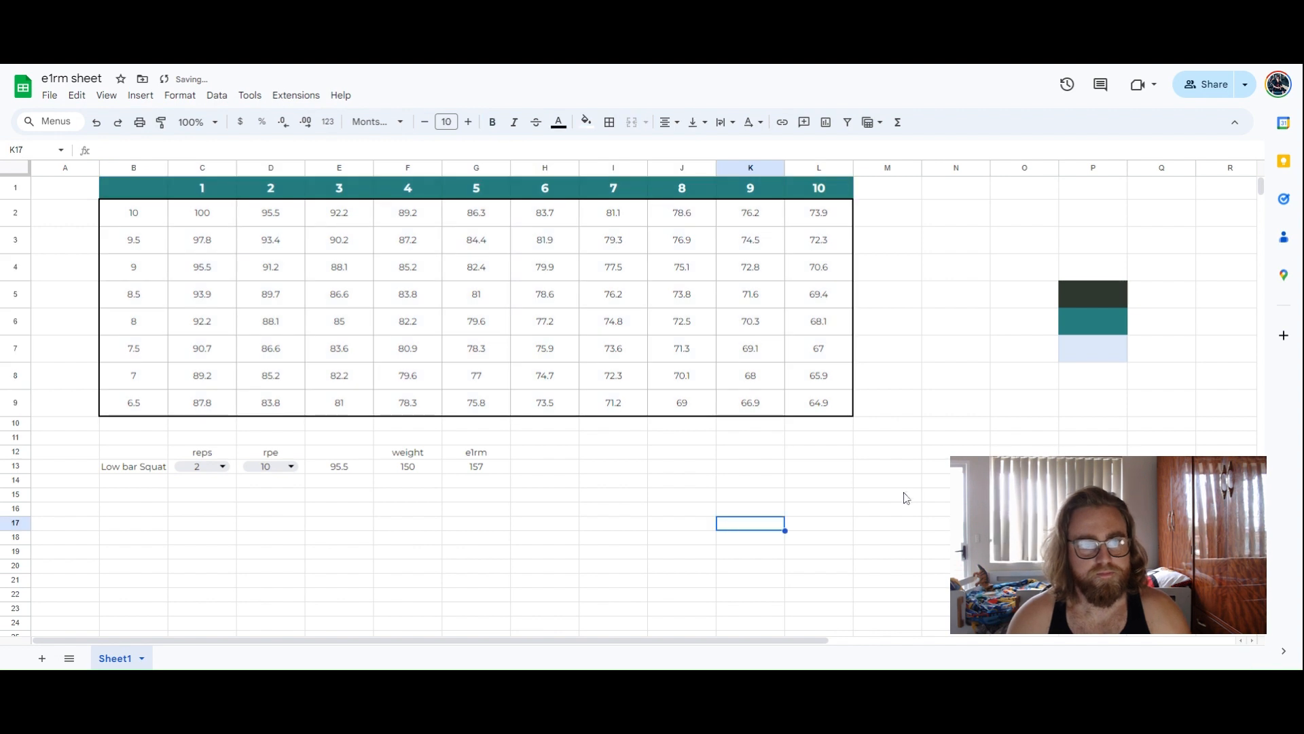
key(ctrl+z)
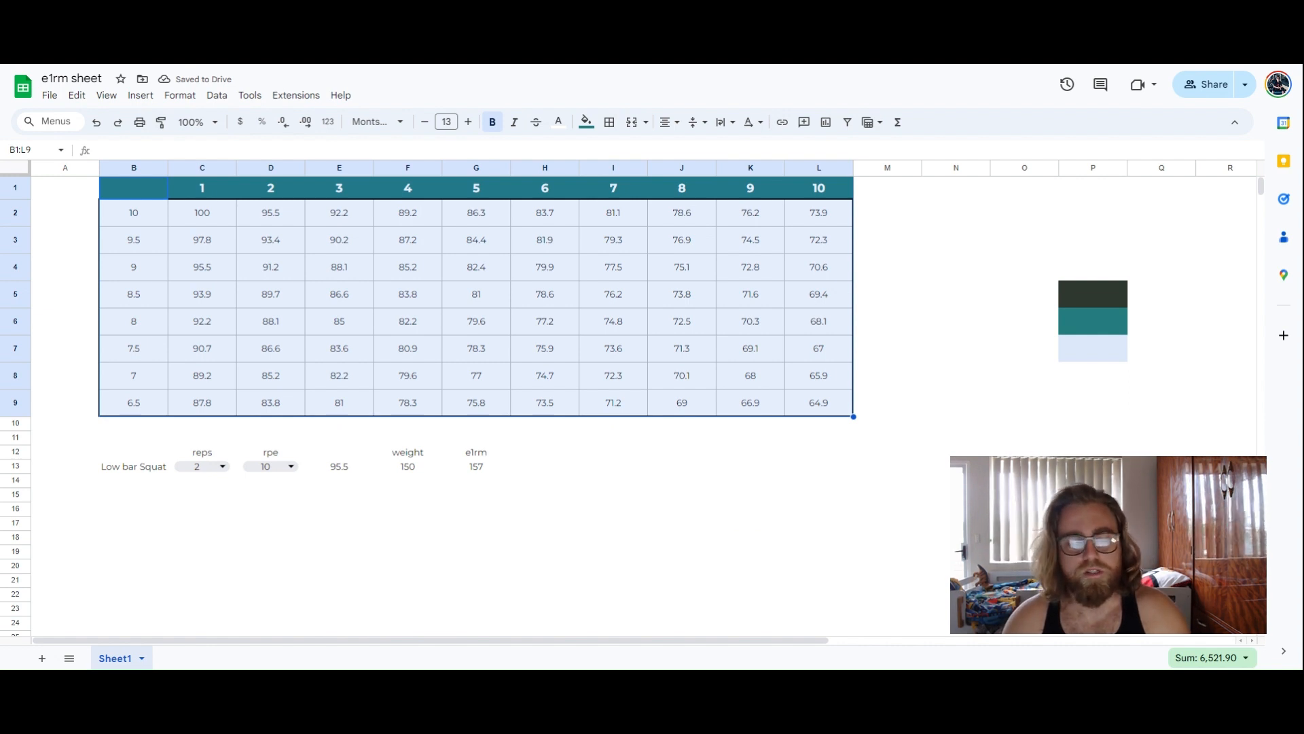
click(158, 241)
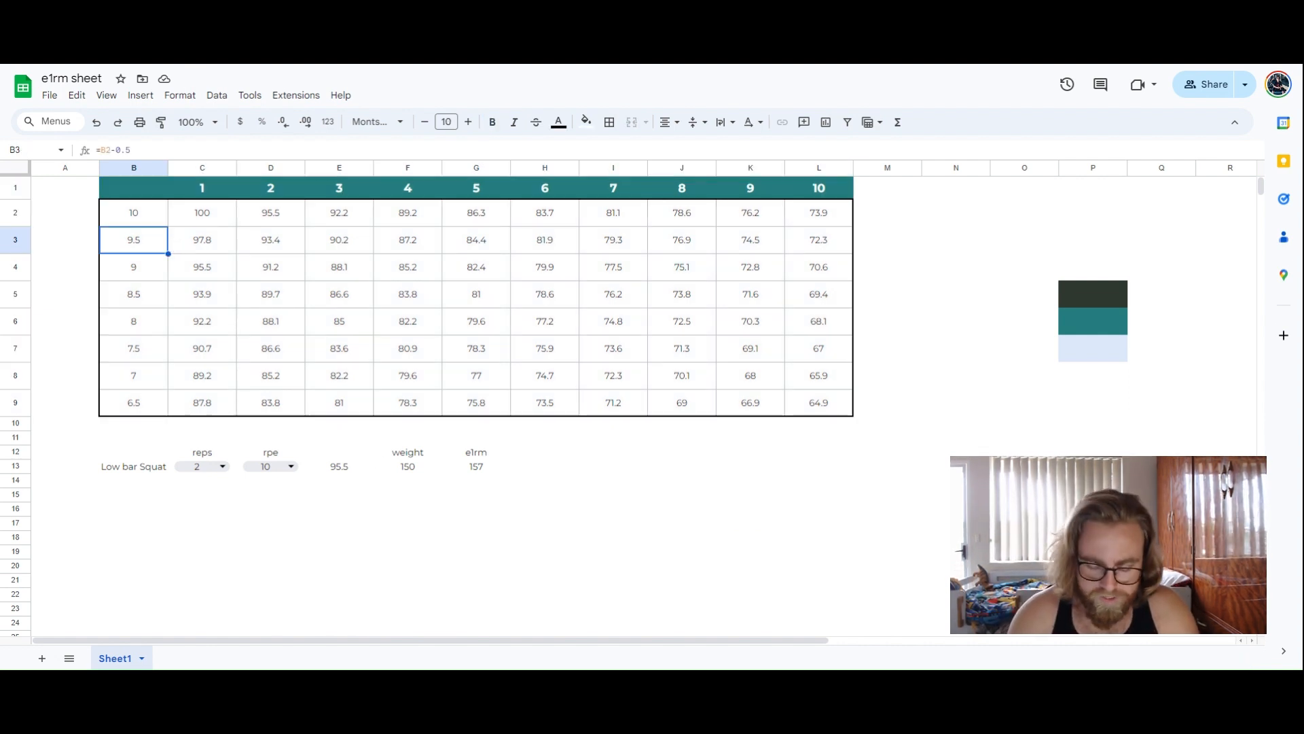
Hide columns N to AA, including the color palette swatches beside the table.
click(61, 167)
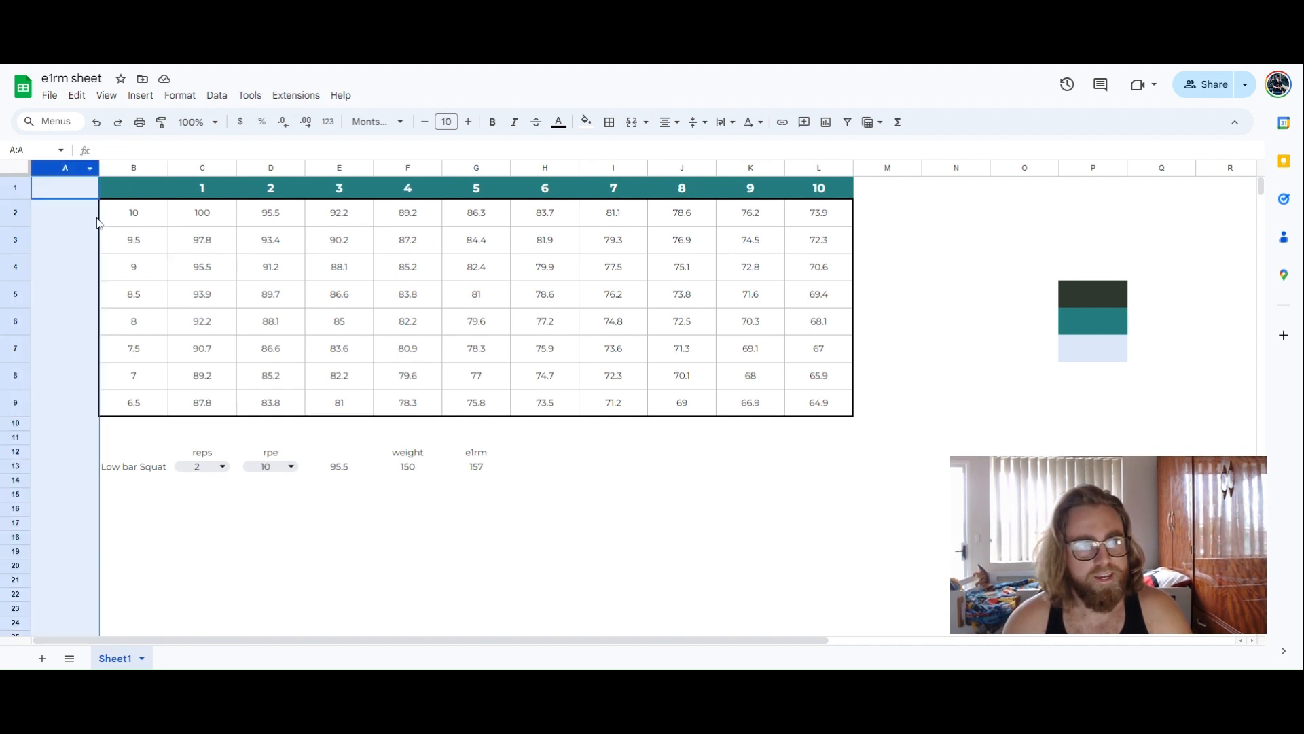
click(87, 412)
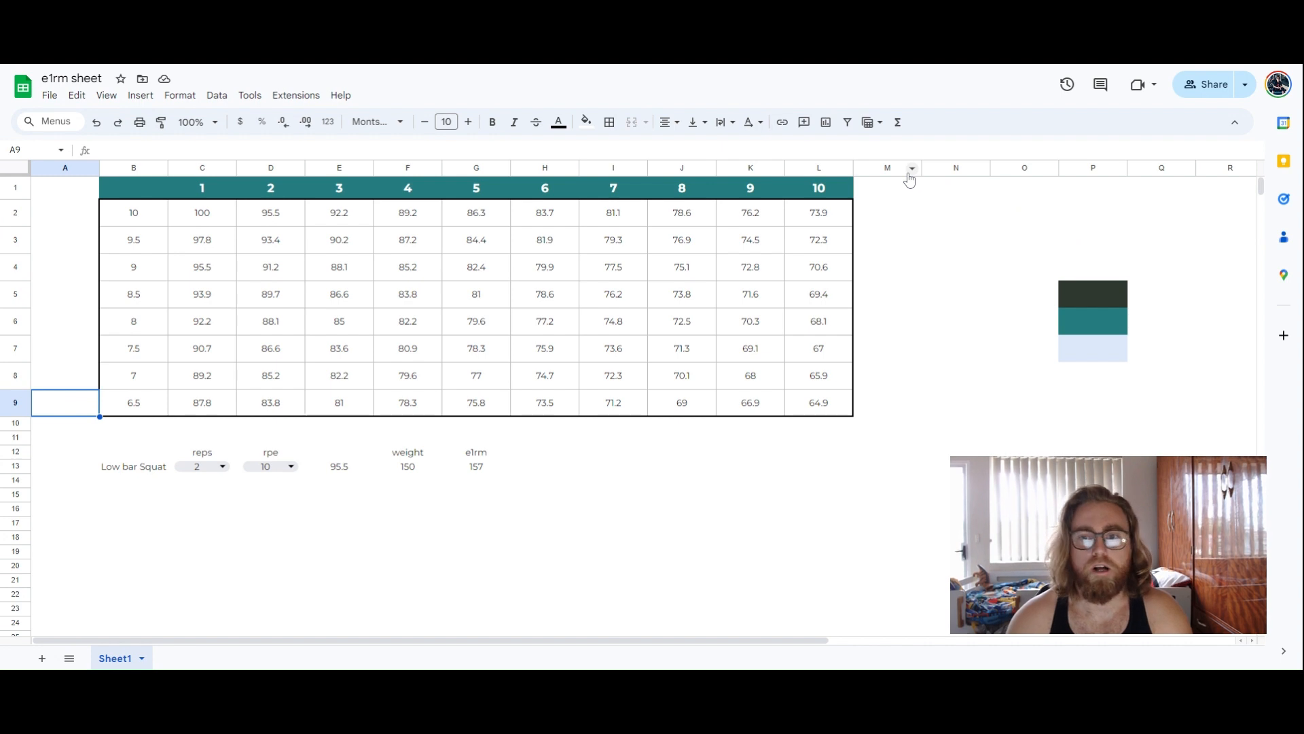
click(955, 168)
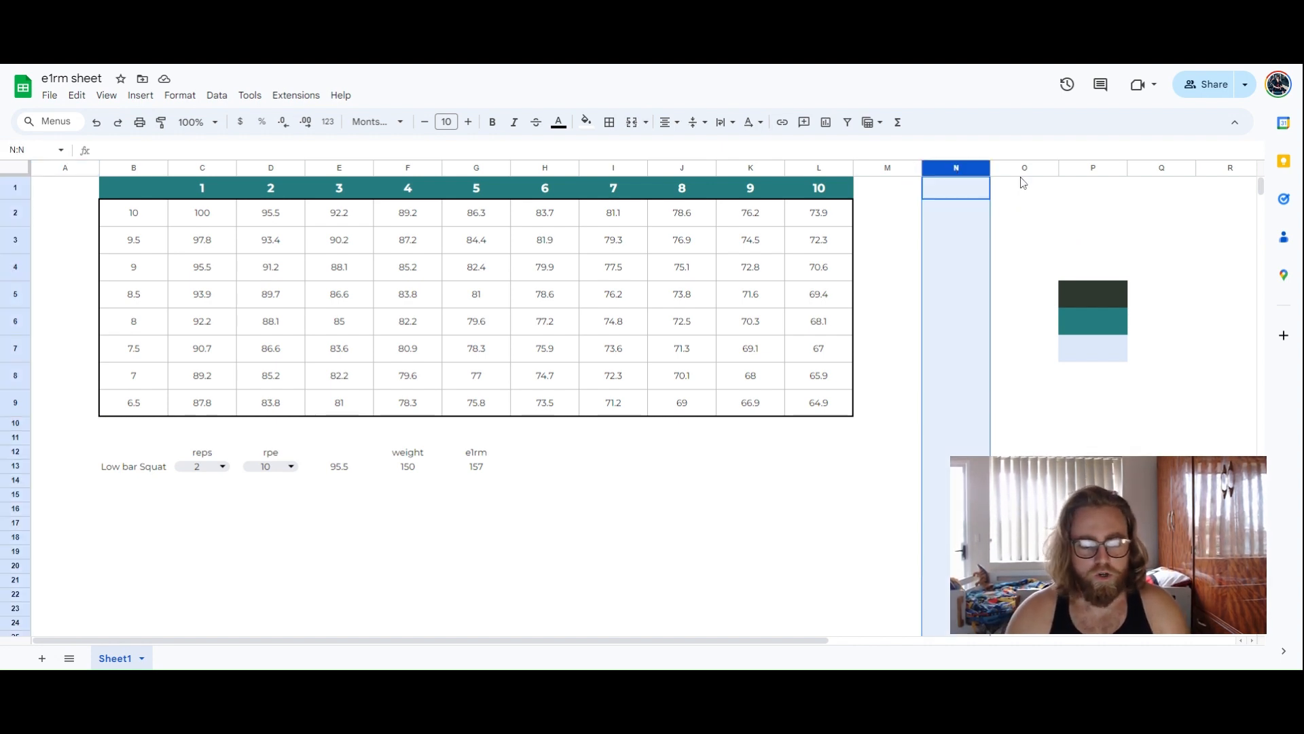
key(ctrl+shift+Right)
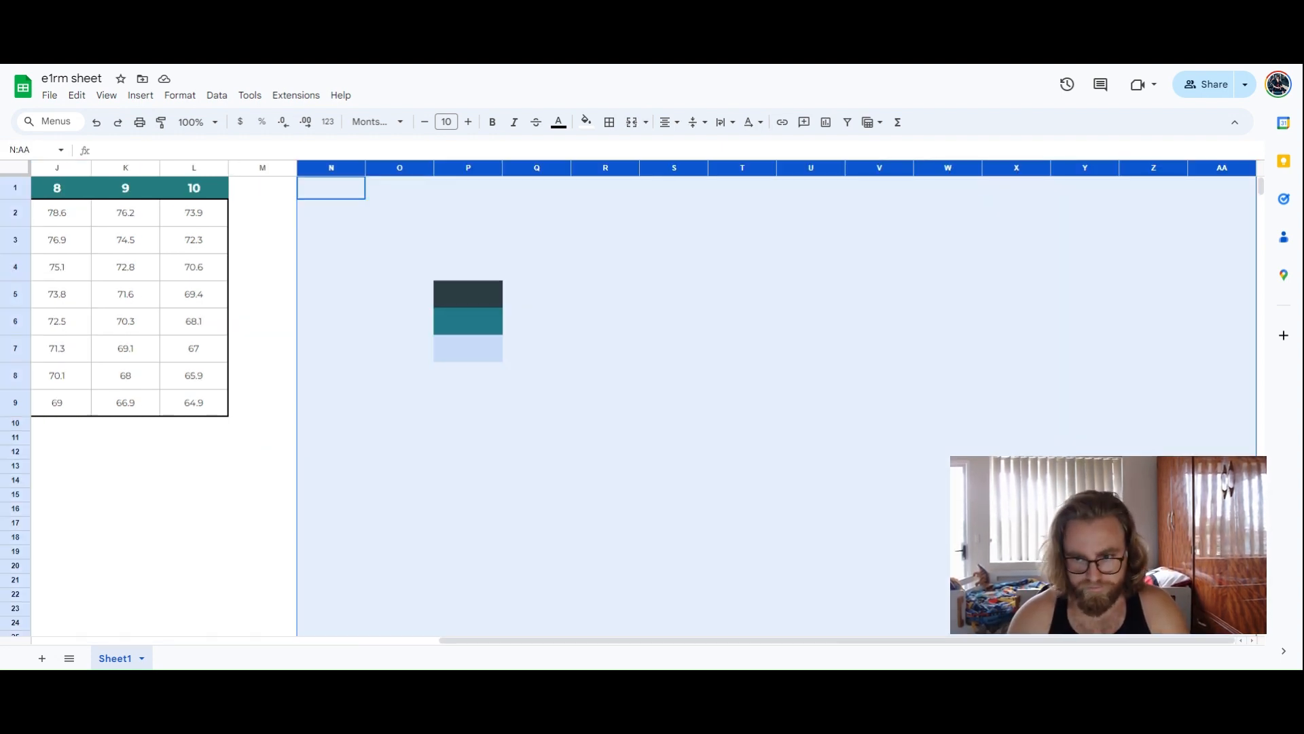
right_click(1018, 168)
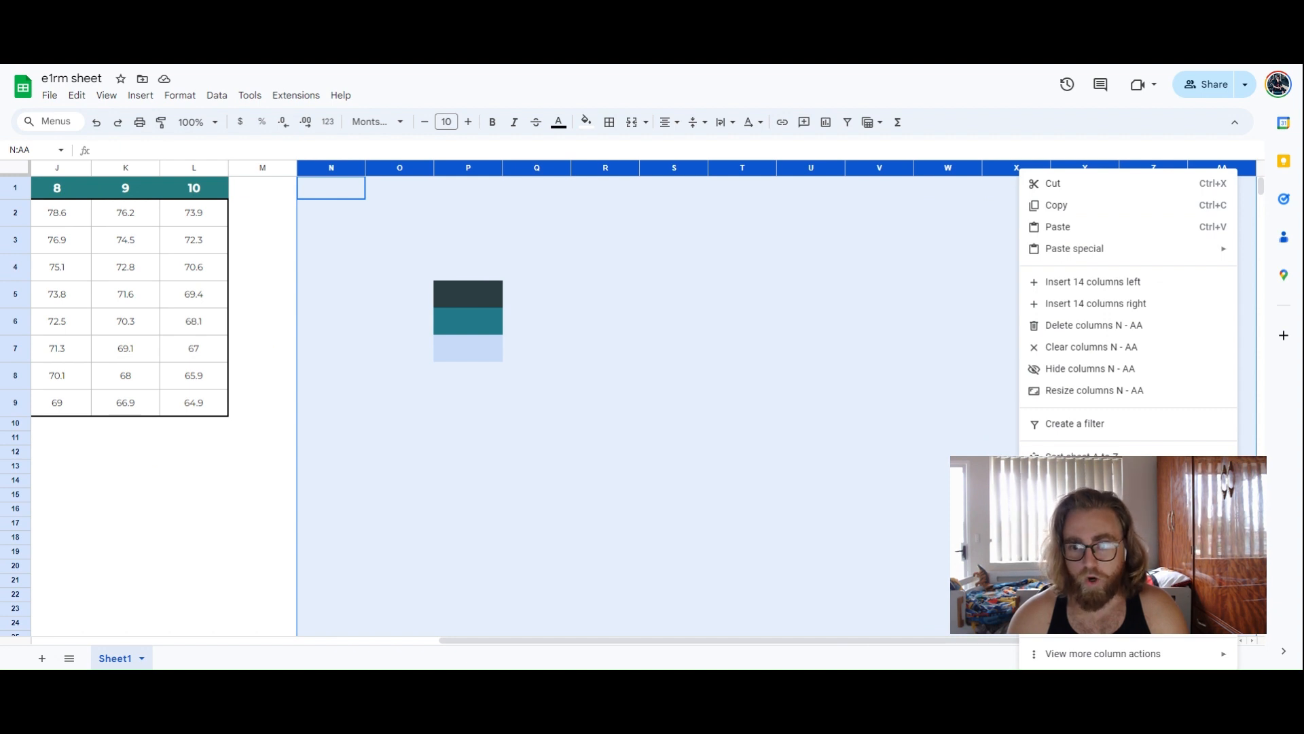
click(1094, 370)
click(706, 567)
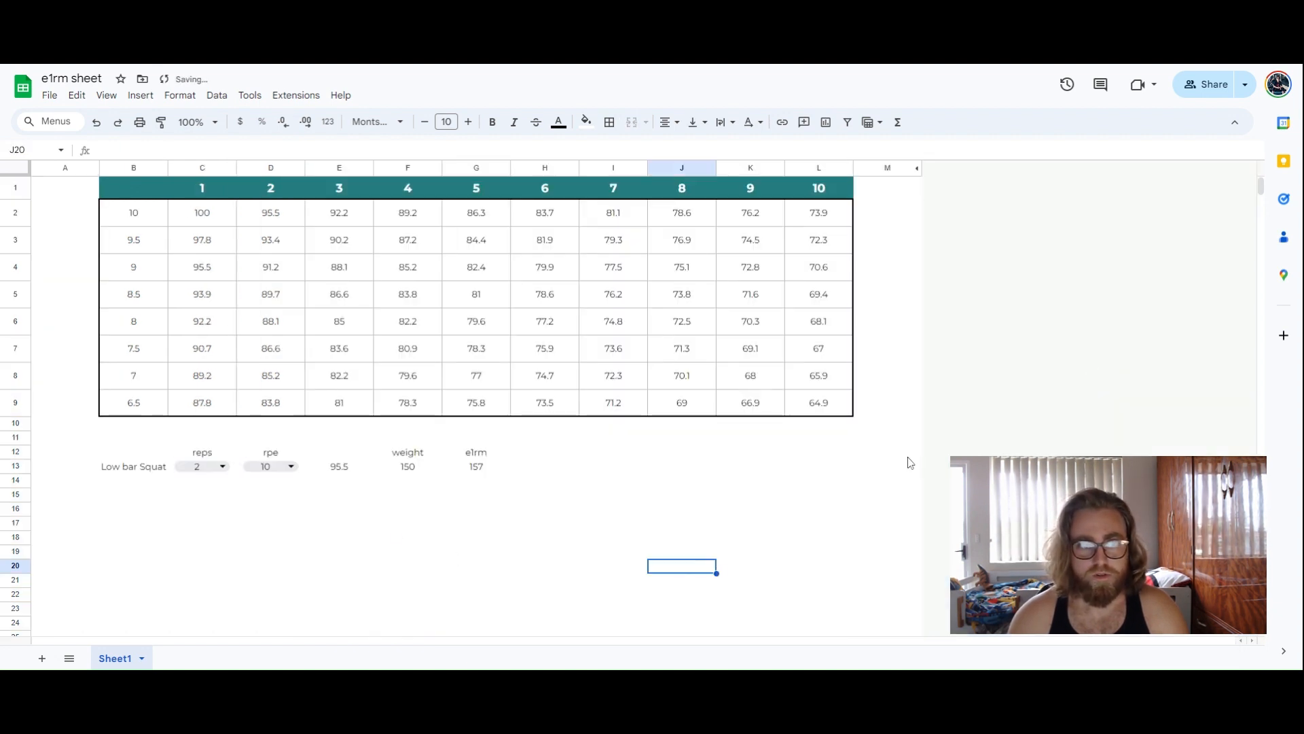
click(65, 167)
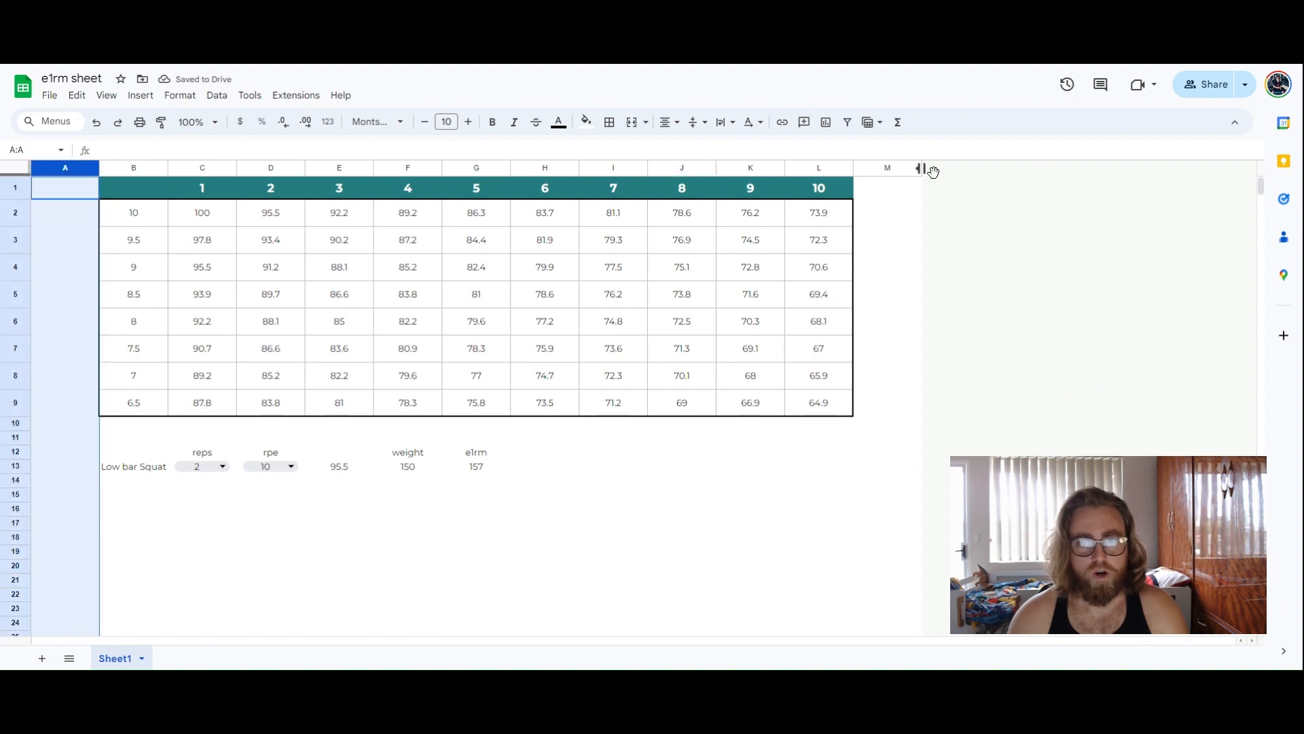
Narrow the empty columns A and M on either side of the table to the same slim width.
click(882, 168)
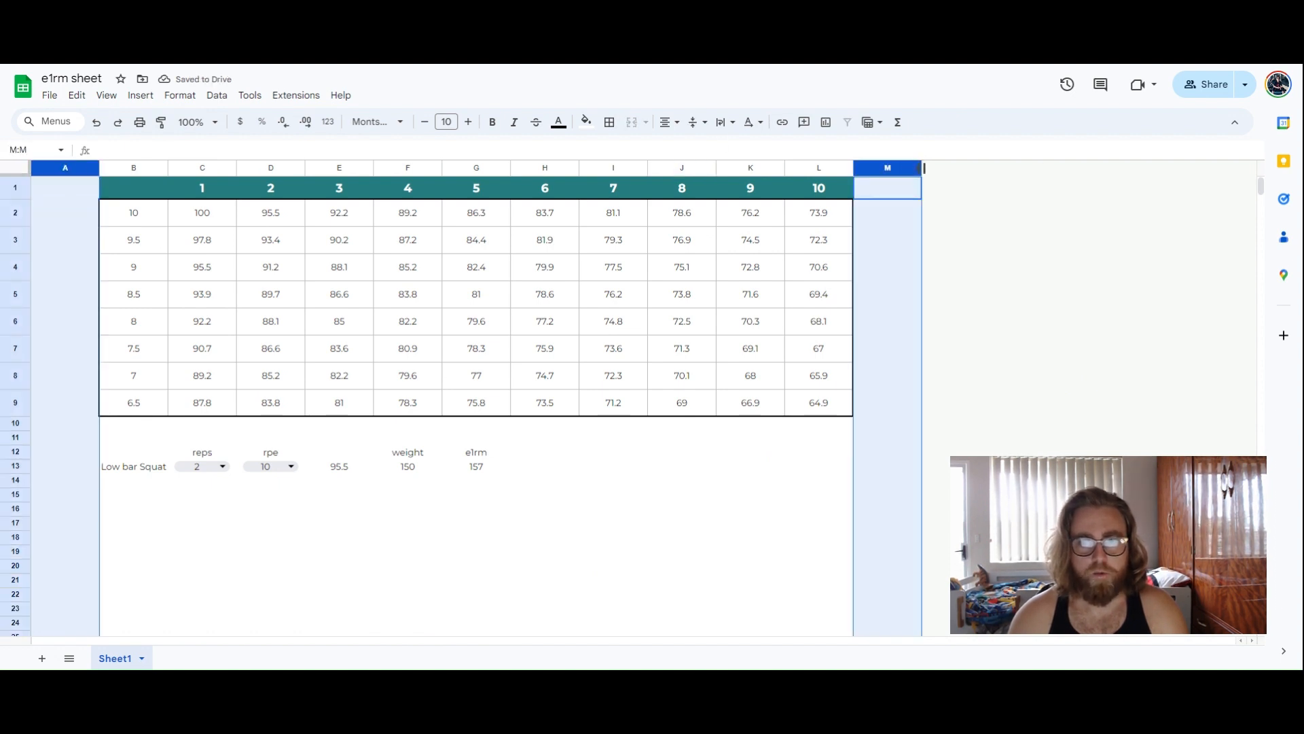
drag(924, 168, 885, 168)
click(832, 349)
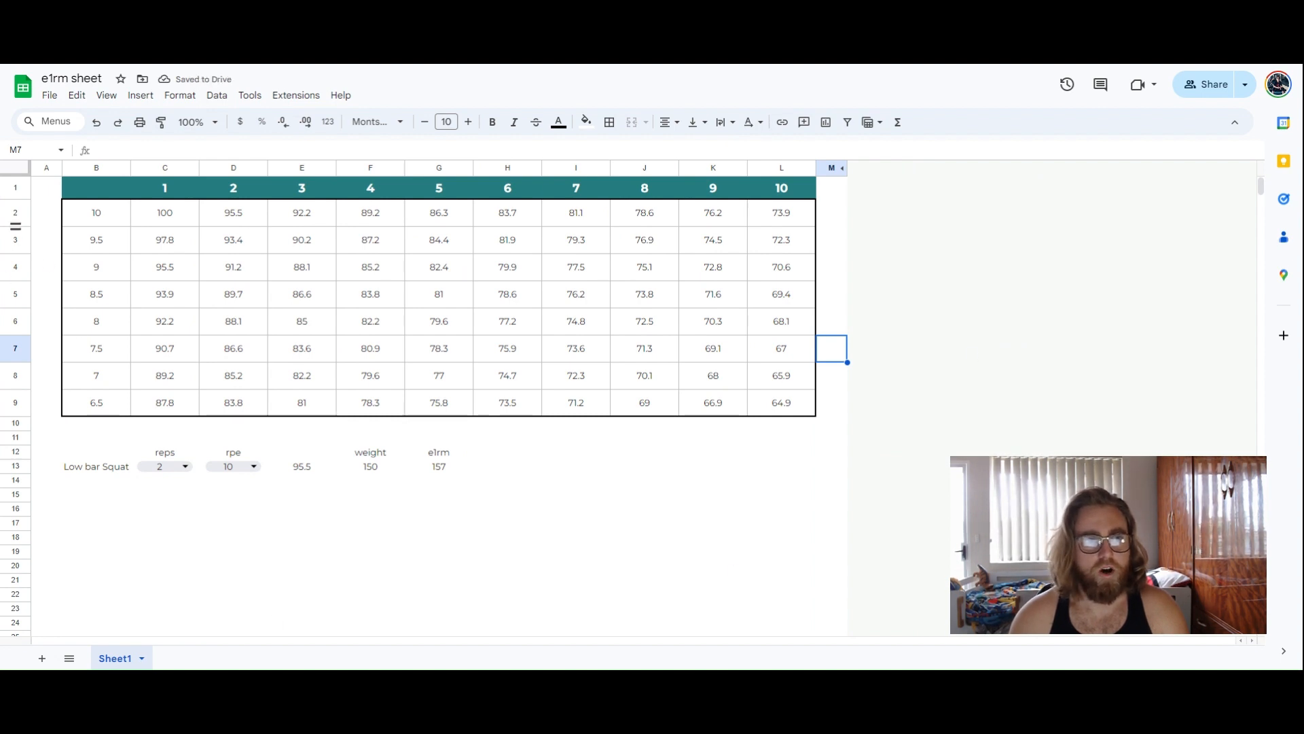
Insert a new row above the teal header row and replace its teal fill with white.
right_click(15, 188)
click(102, 303)
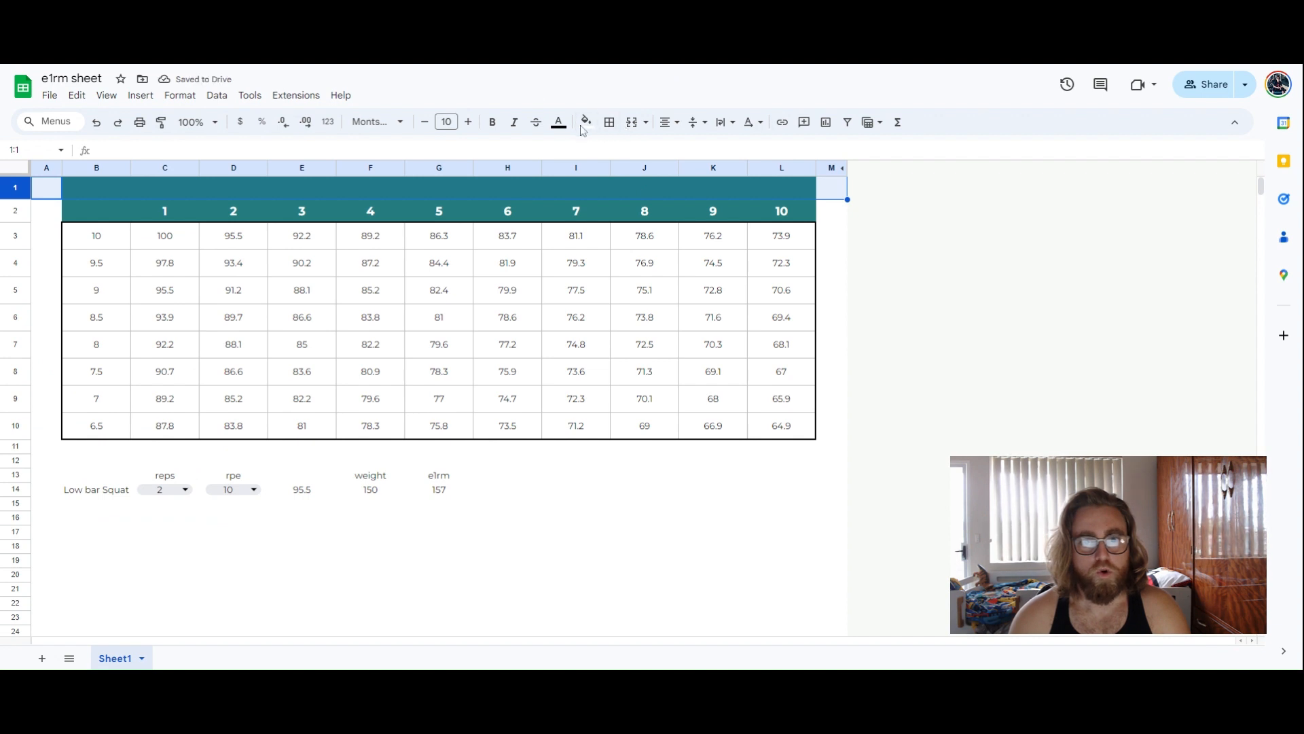
click(585, 122)
click(700, 165)
click(832, 317)
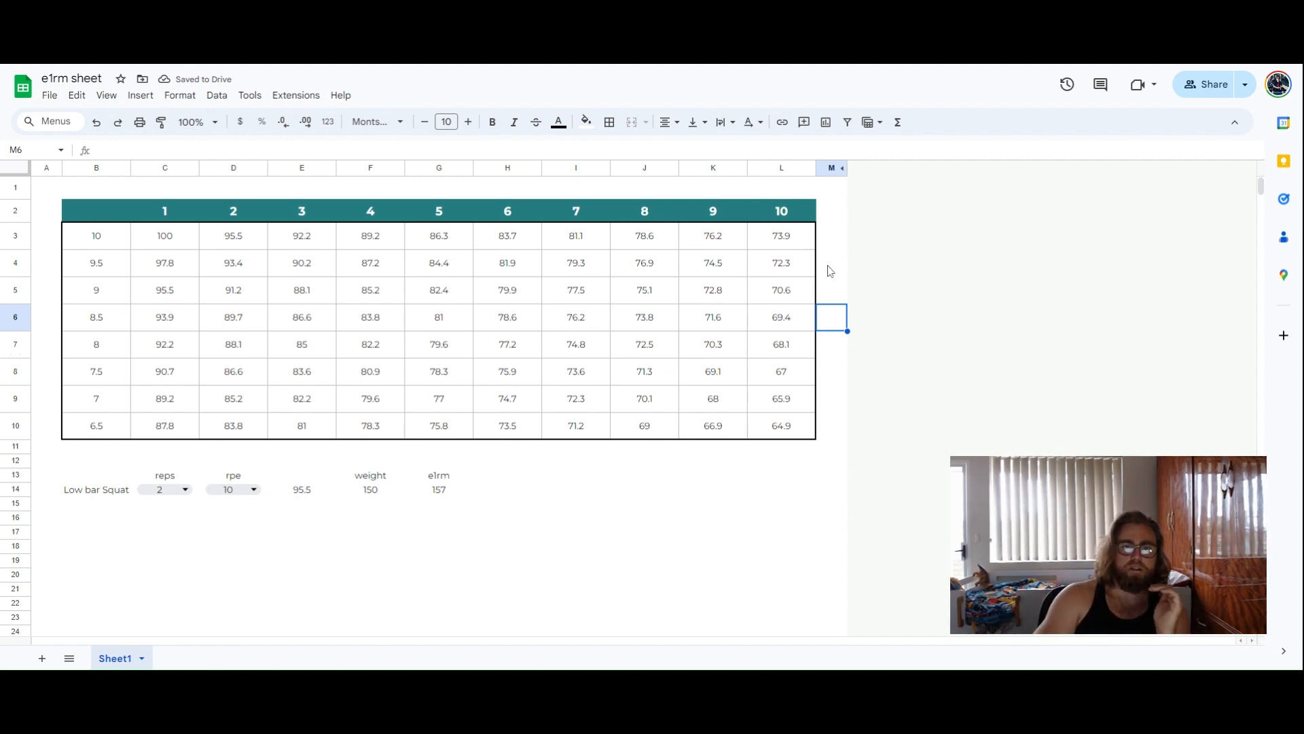
scroll(229, 443, down, 2)
scroll(233, 443, up, 2)
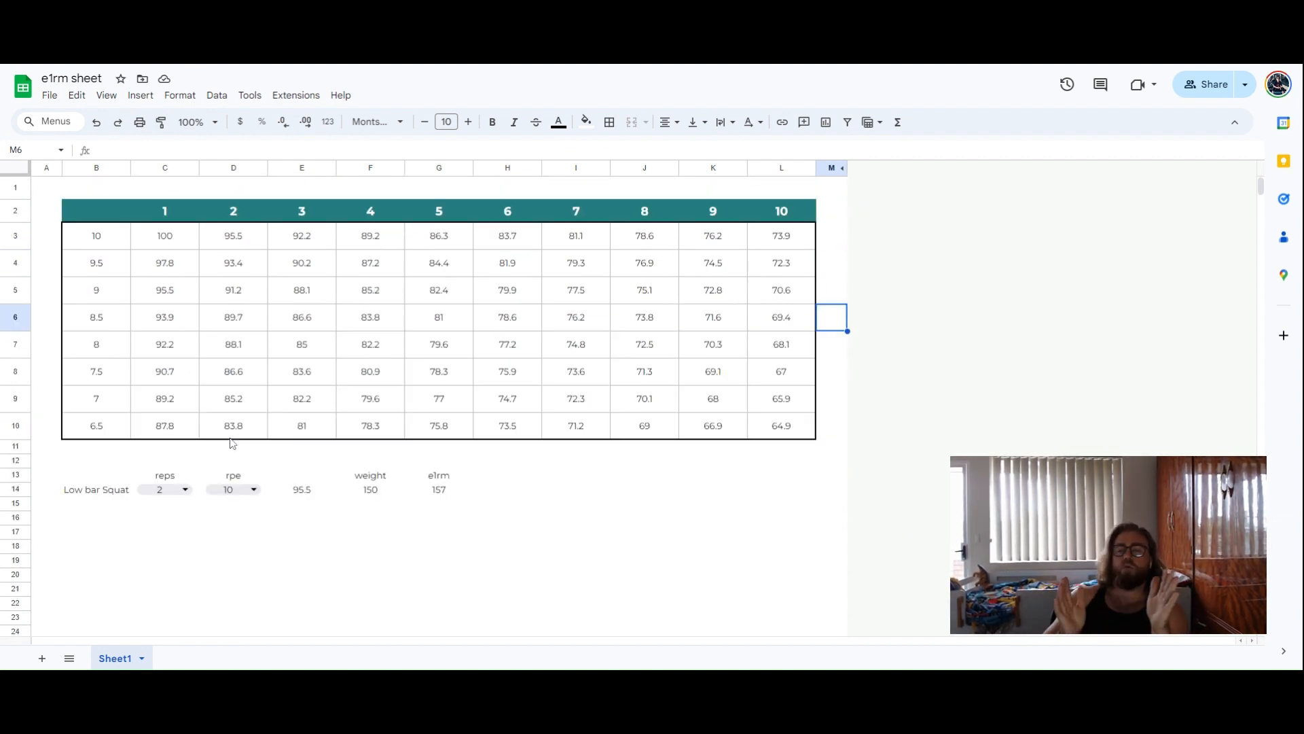
click(111, 217)
drag(102, 242, 831, 437)
click(210, 565)
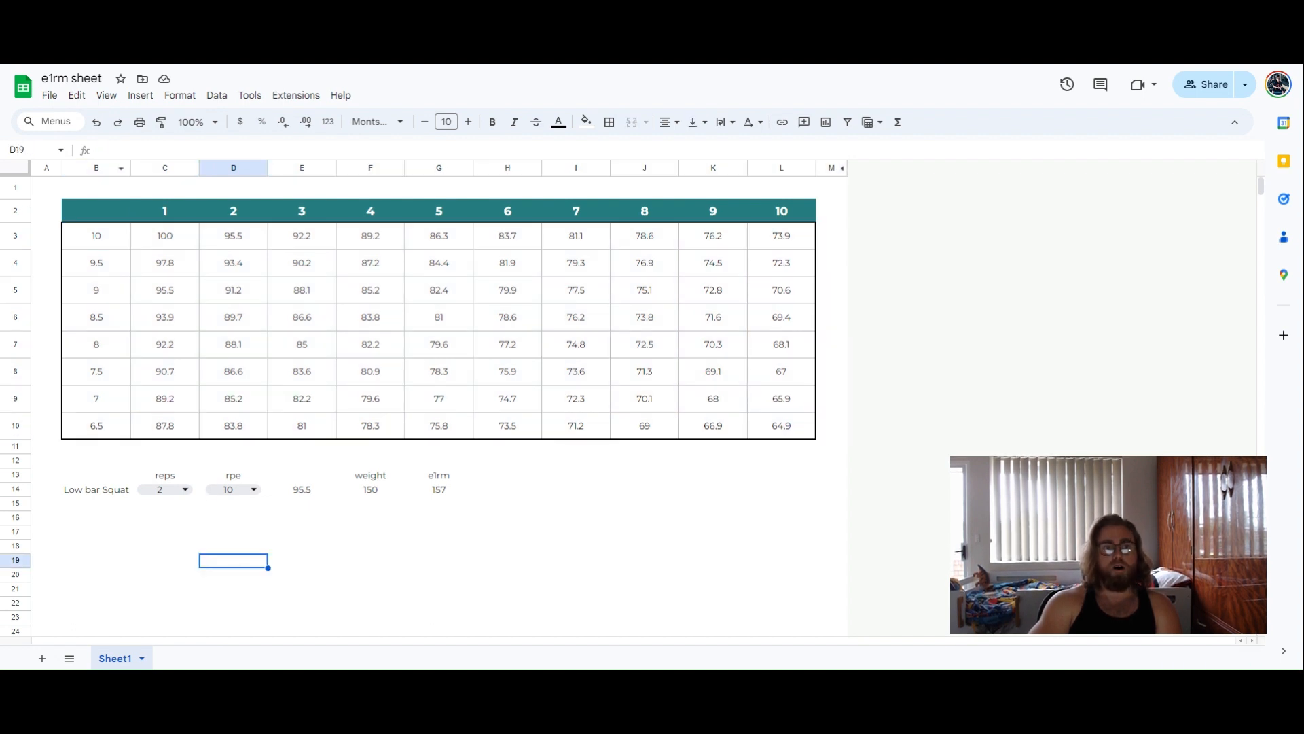
click(106, 96)
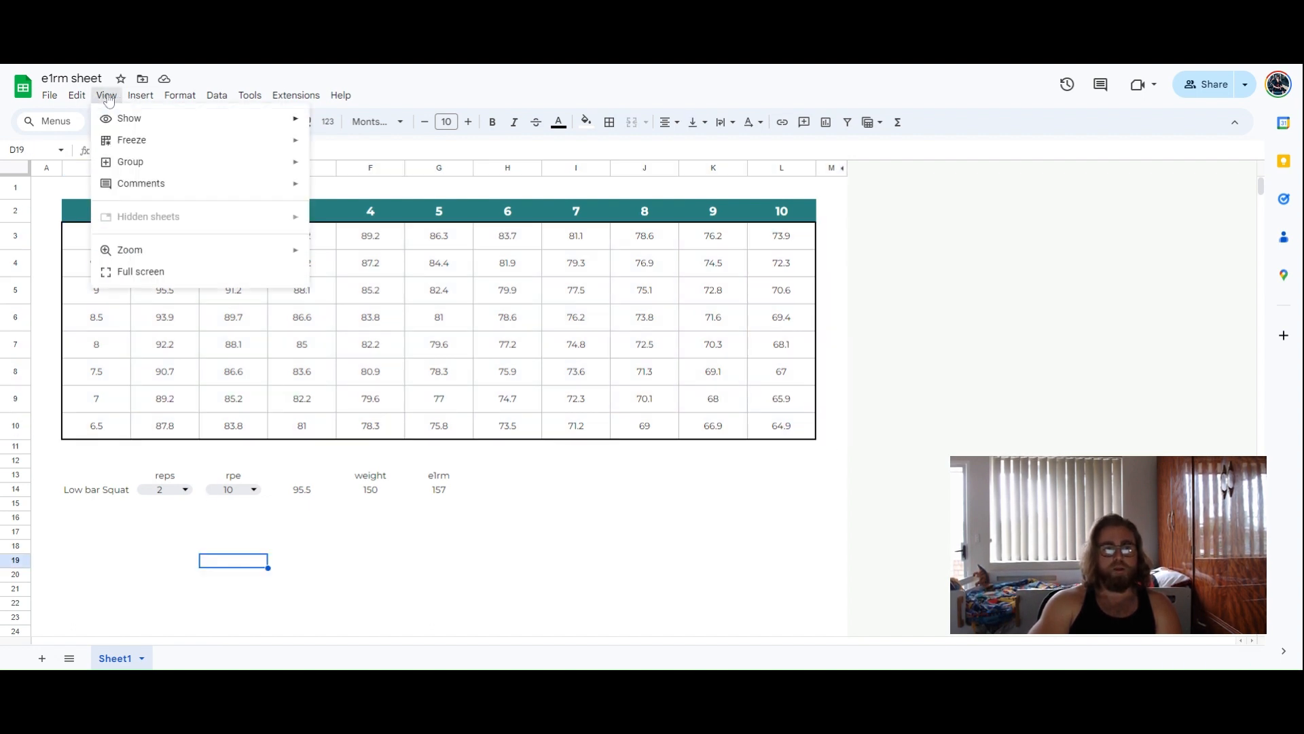
click(238, 579)
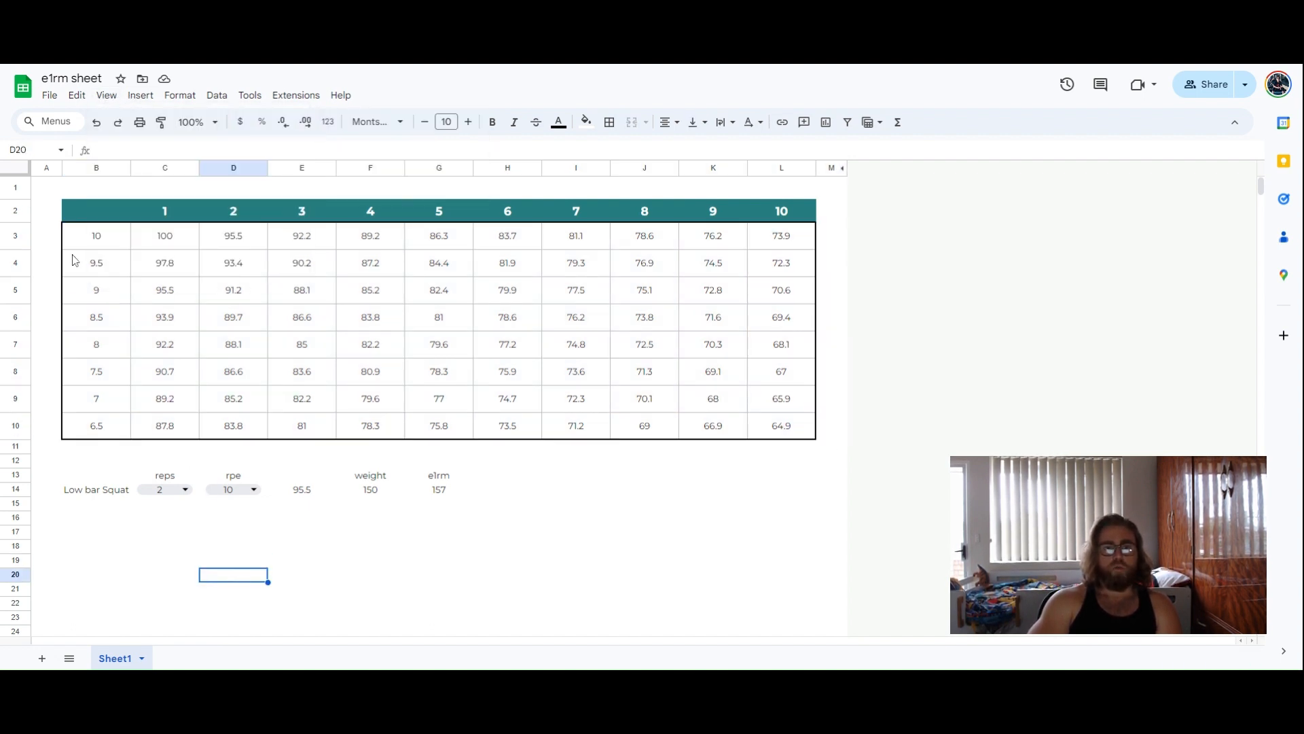
click(609, 123)
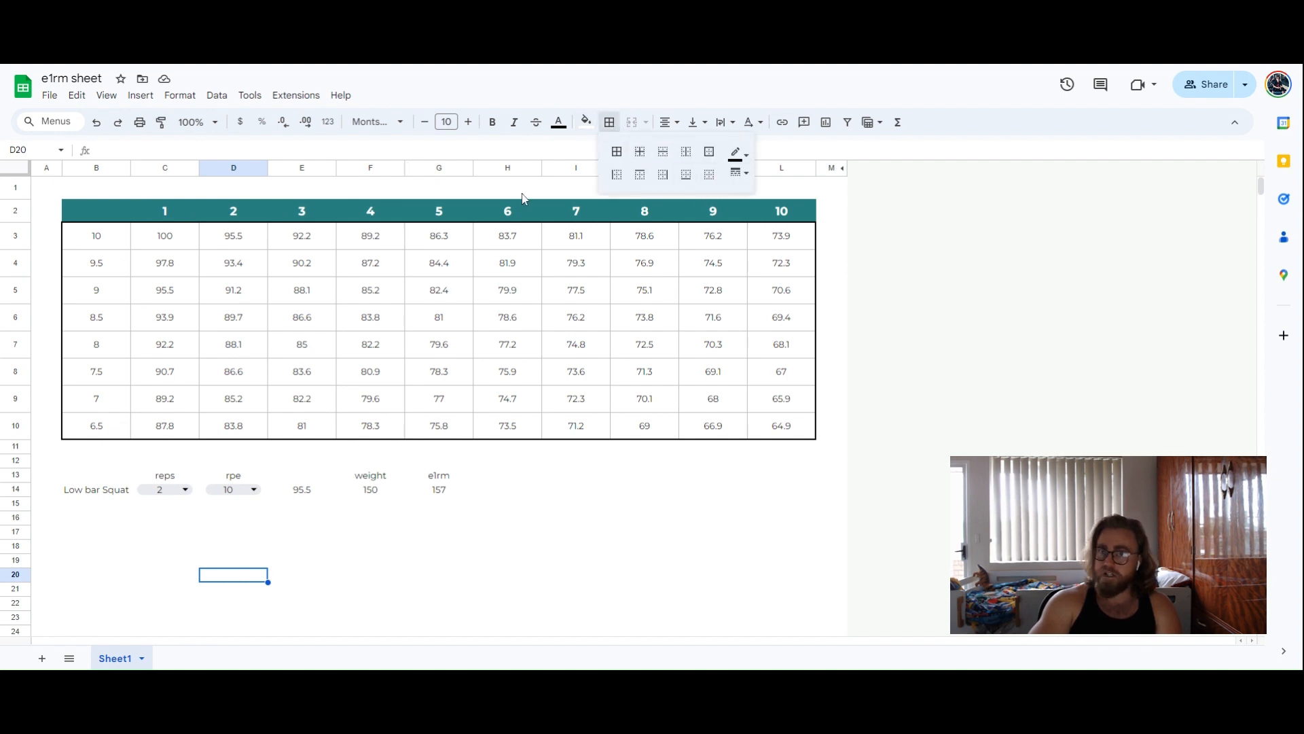
click(588, 372)
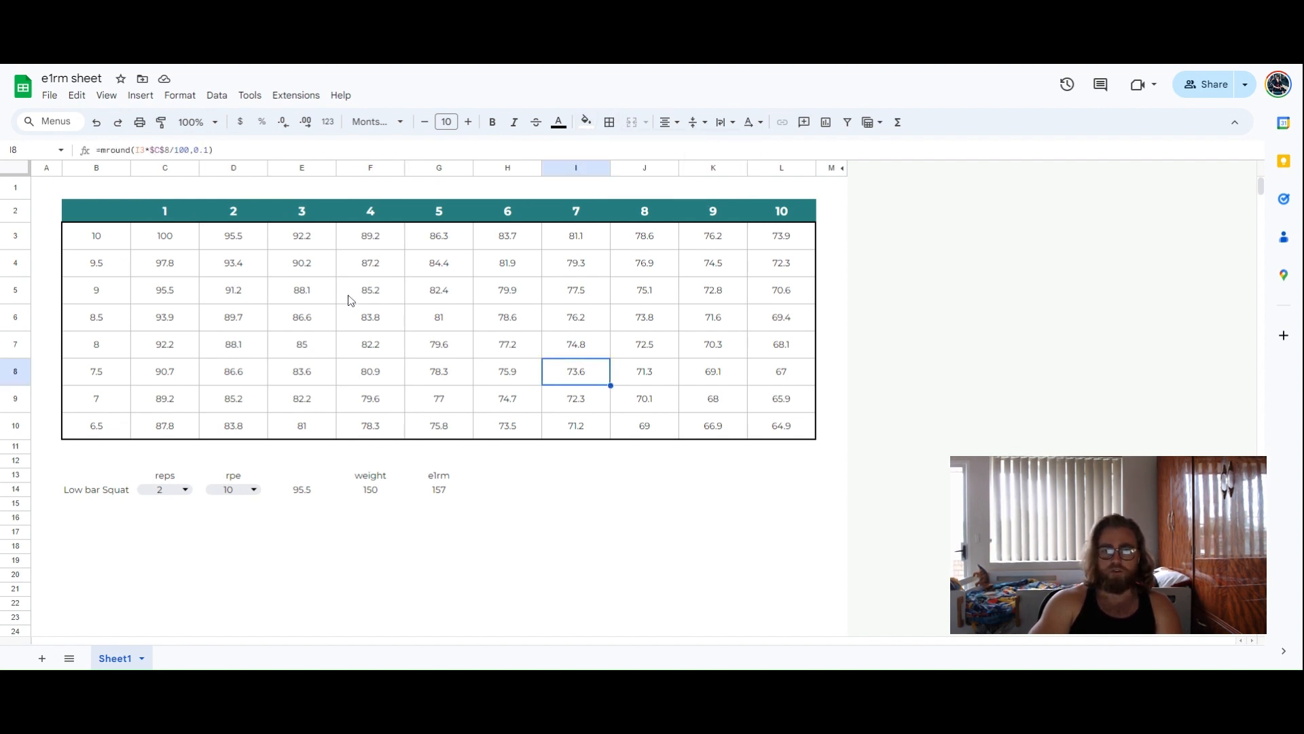
click(669, 122)
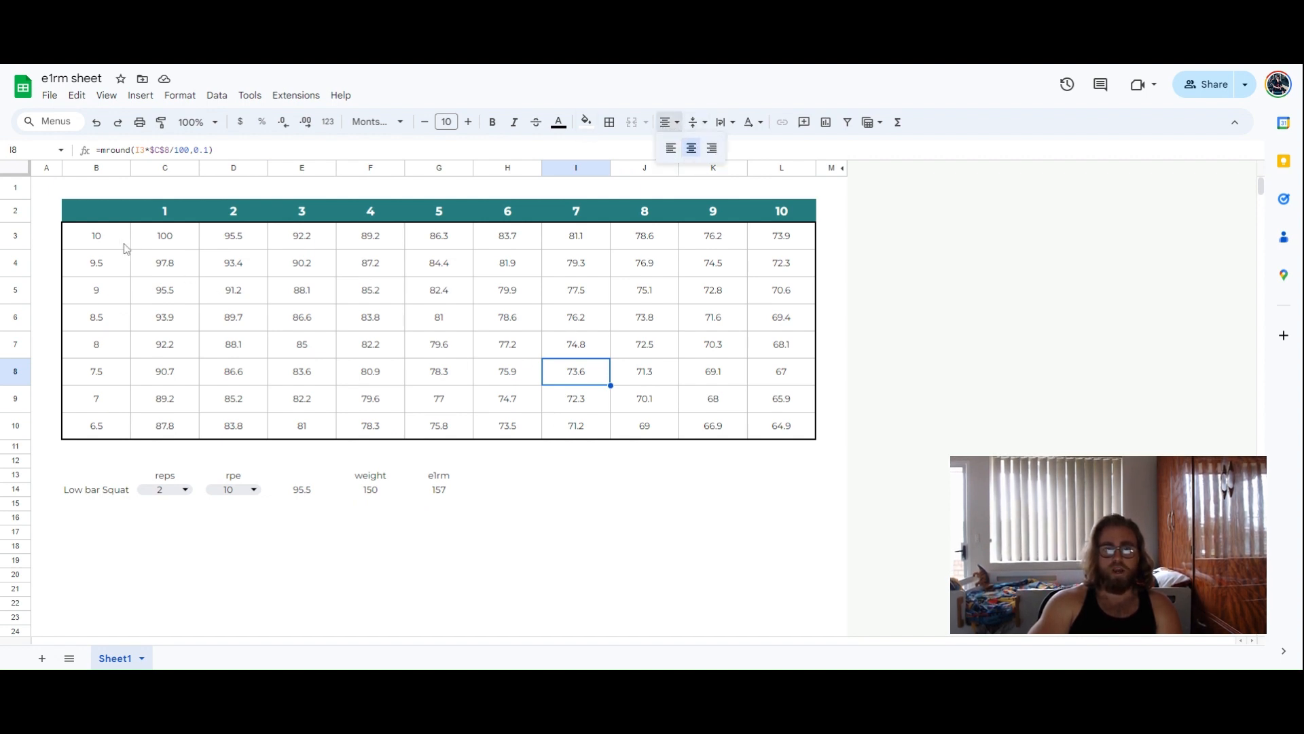
drag(124, 248, 781, 421)
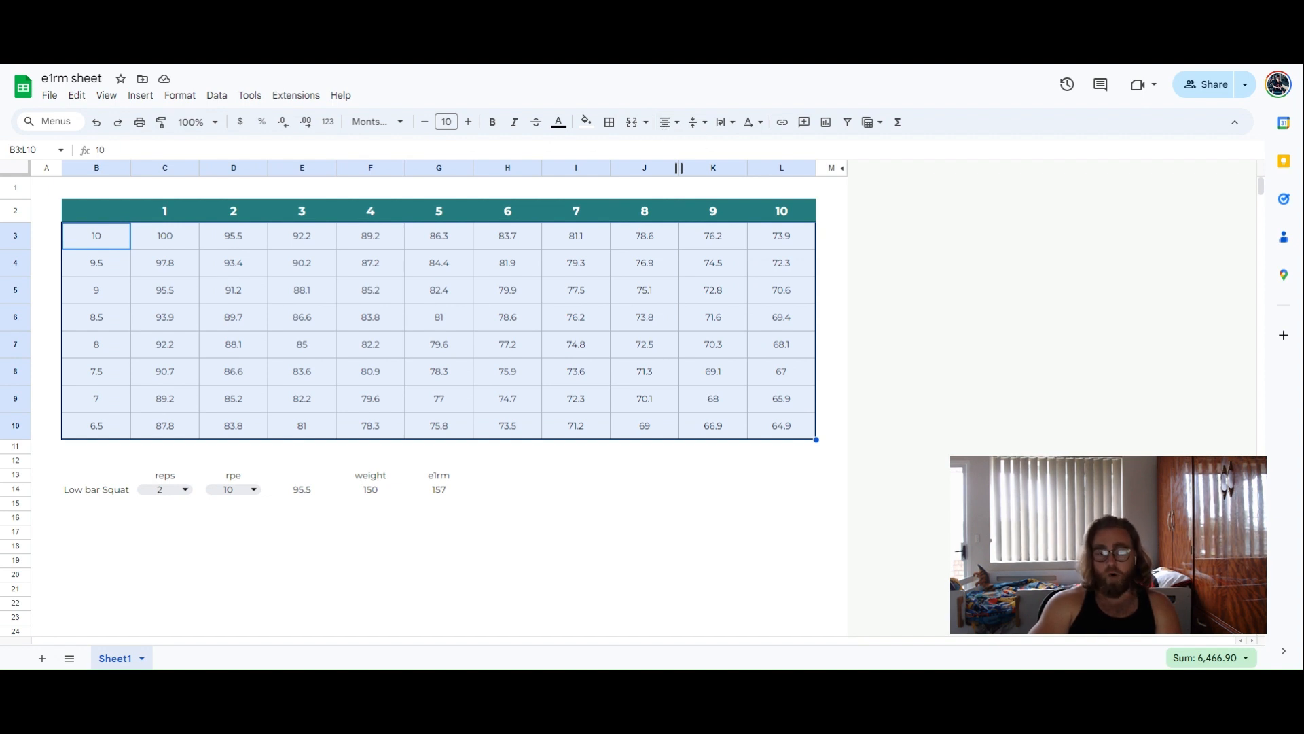
click(409, 521)
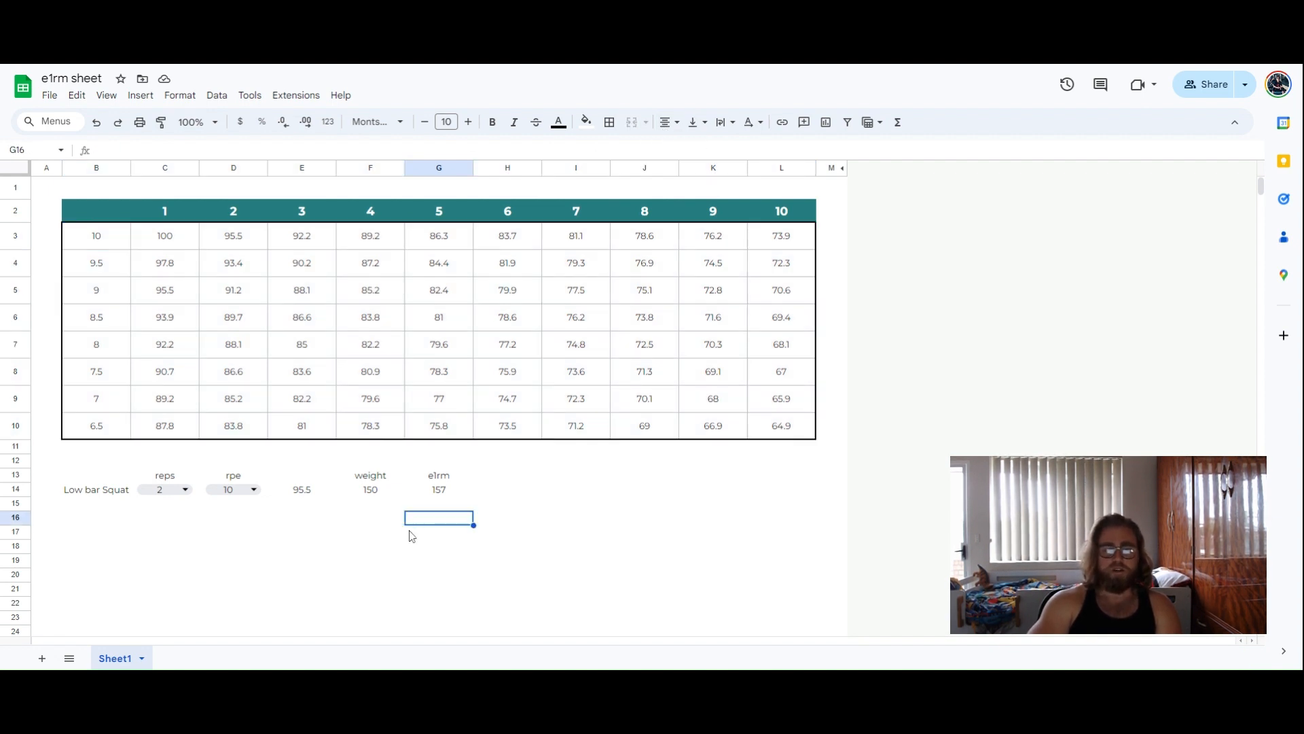
Replace the exercise label in B14 with the longer name "super duper low bar squat".
click(101, 493)
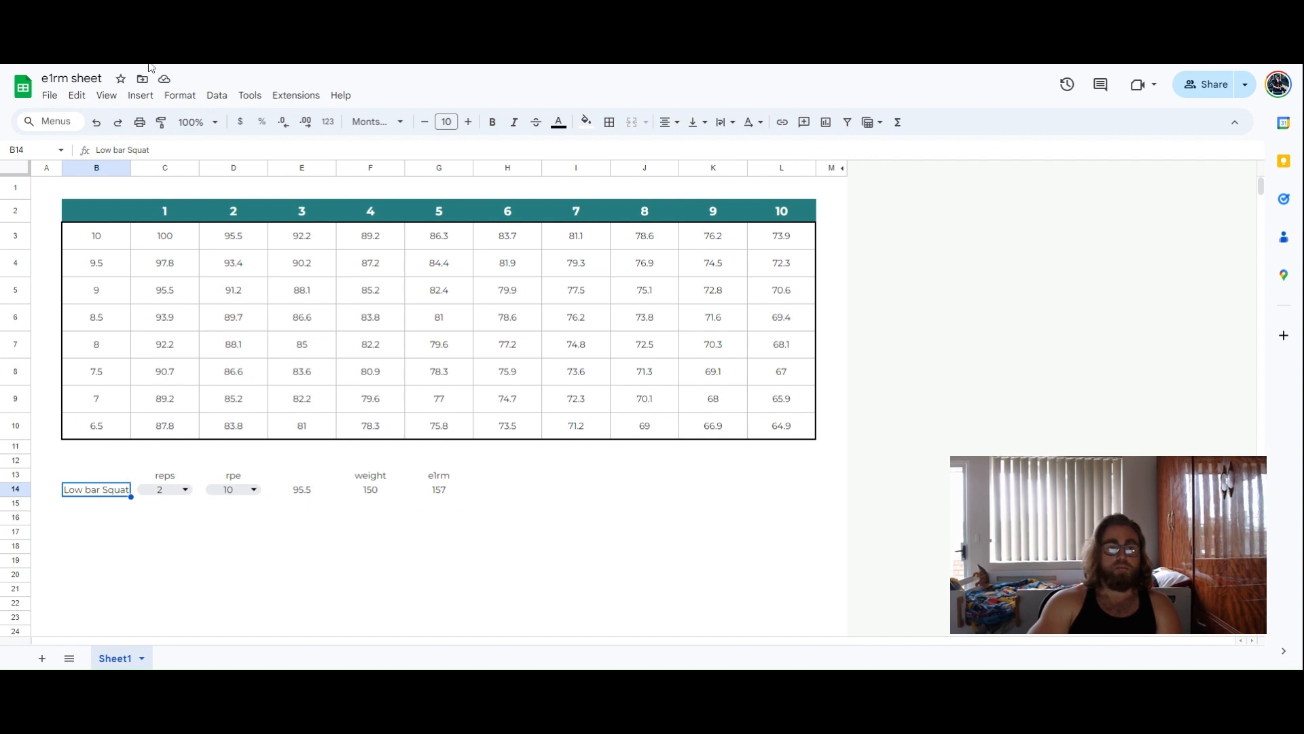
click(101, 168)
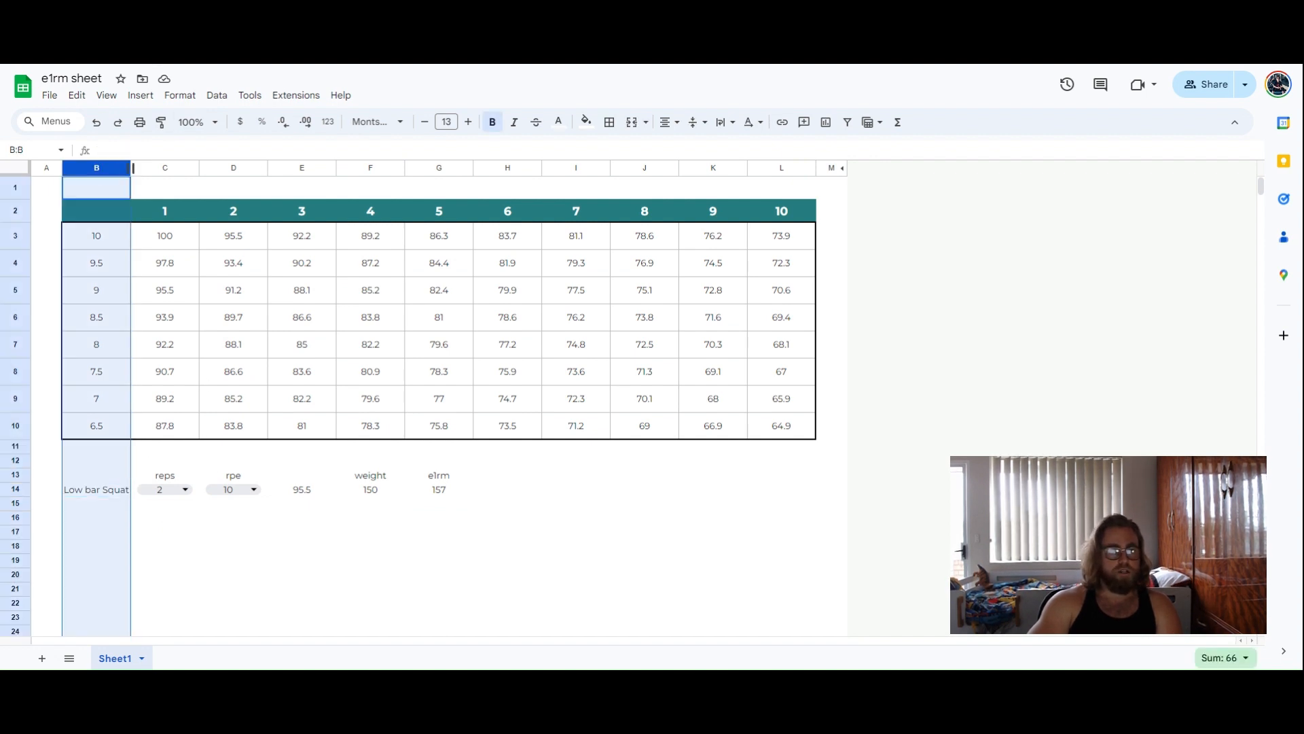
click(102, 490)
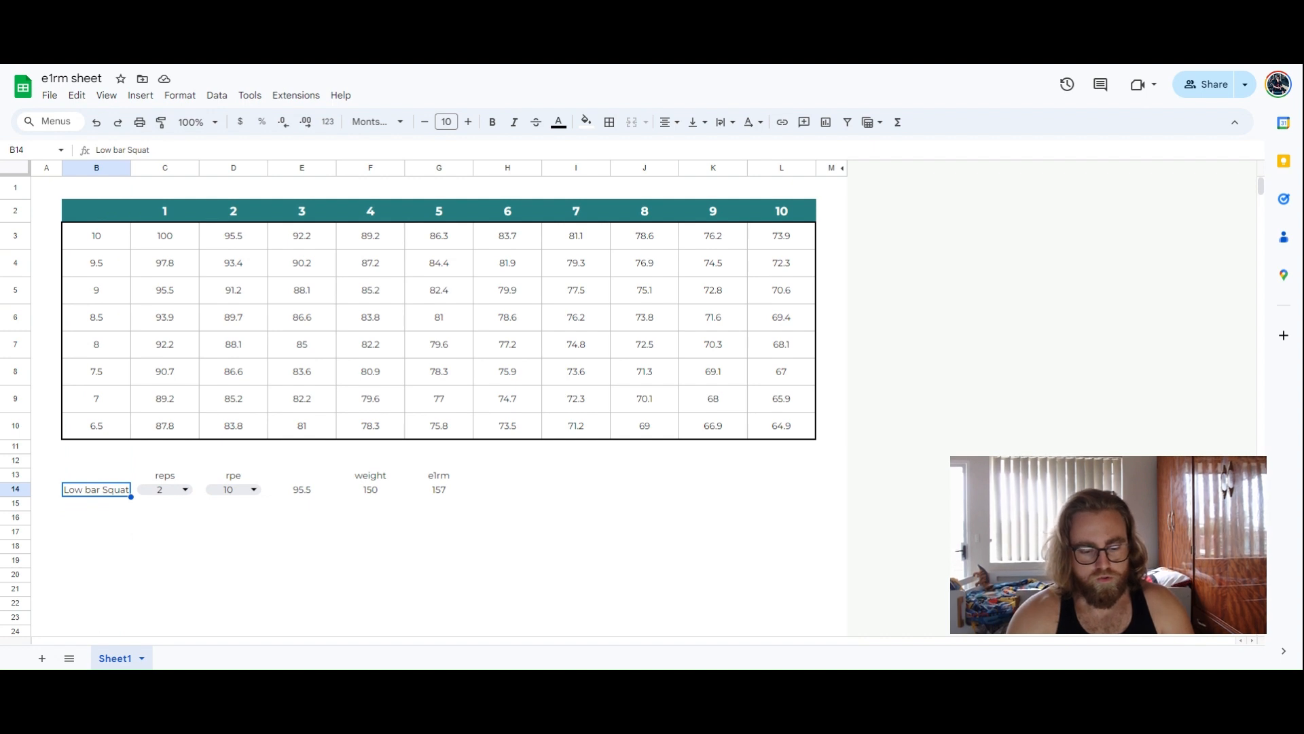
text(super duper)
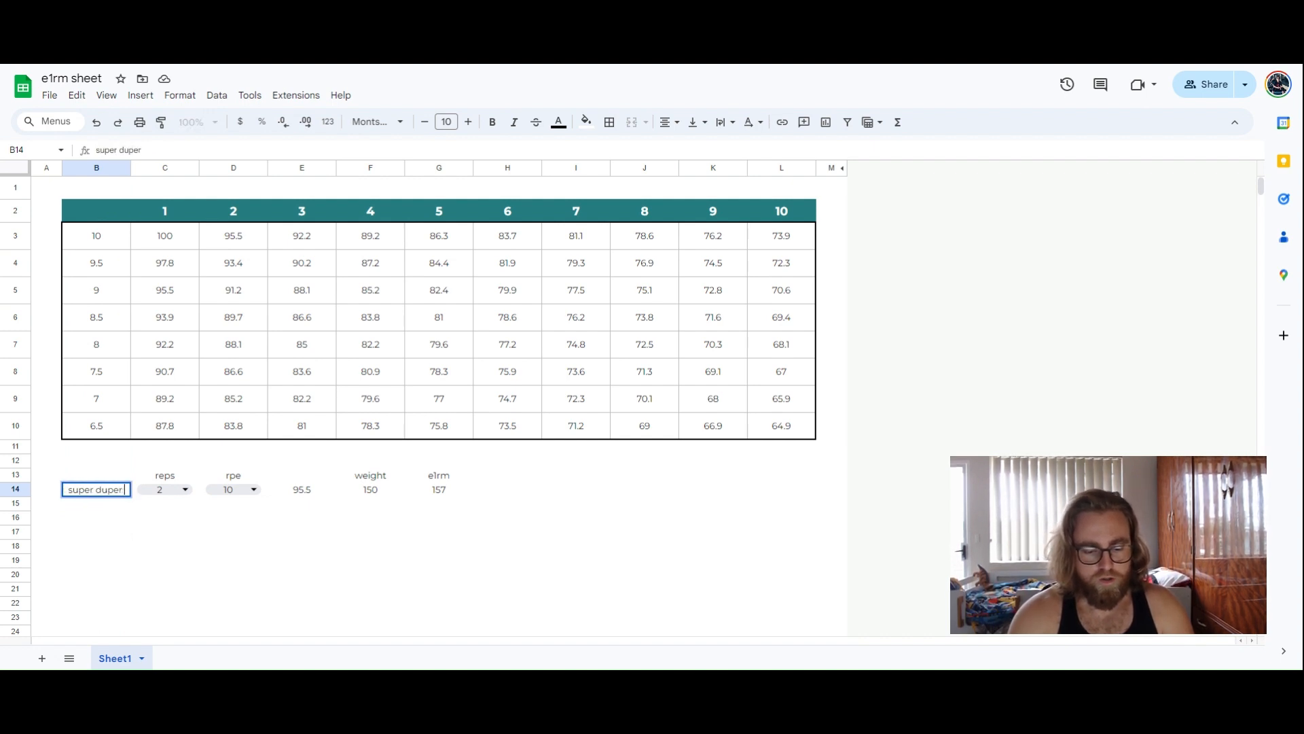
text( low bar squat)
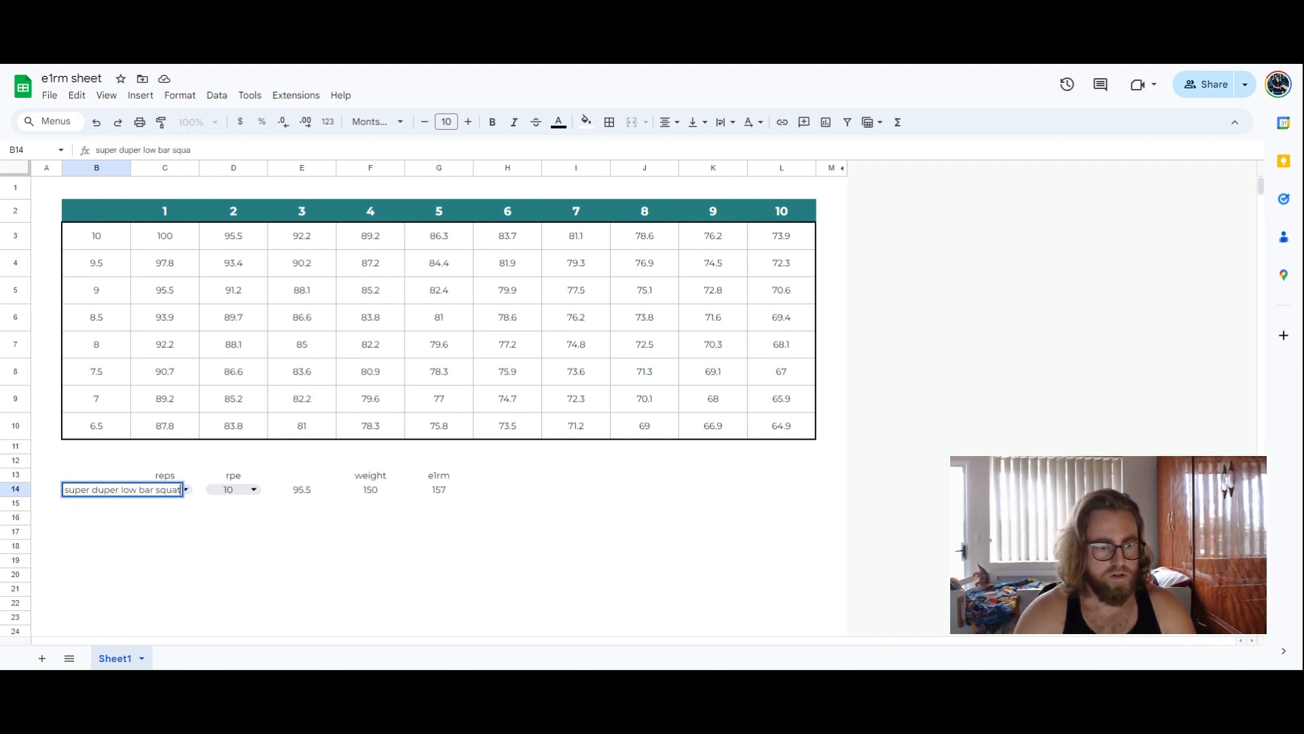
key(Return)
Set text wrapping to Wrap for the entire sheet so the long exercise name fits in its cell.
click(102, 490)
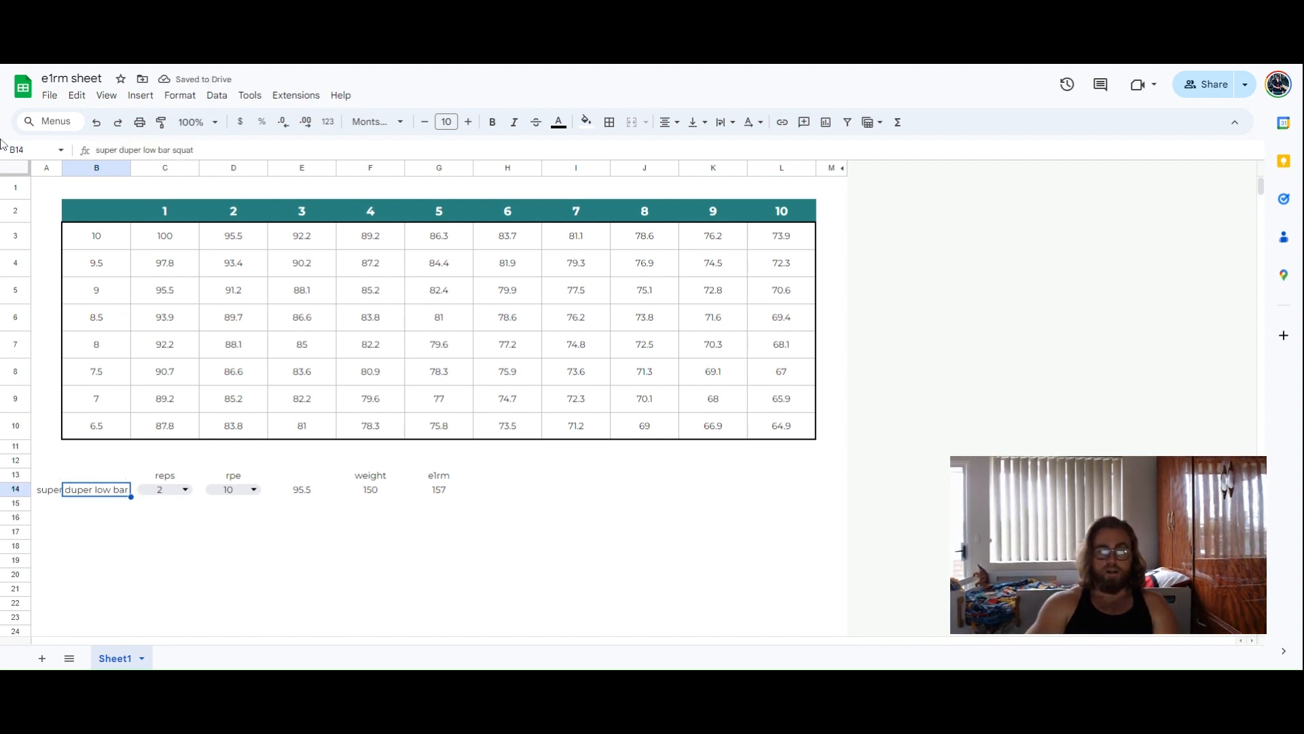
key(ctrl+a)
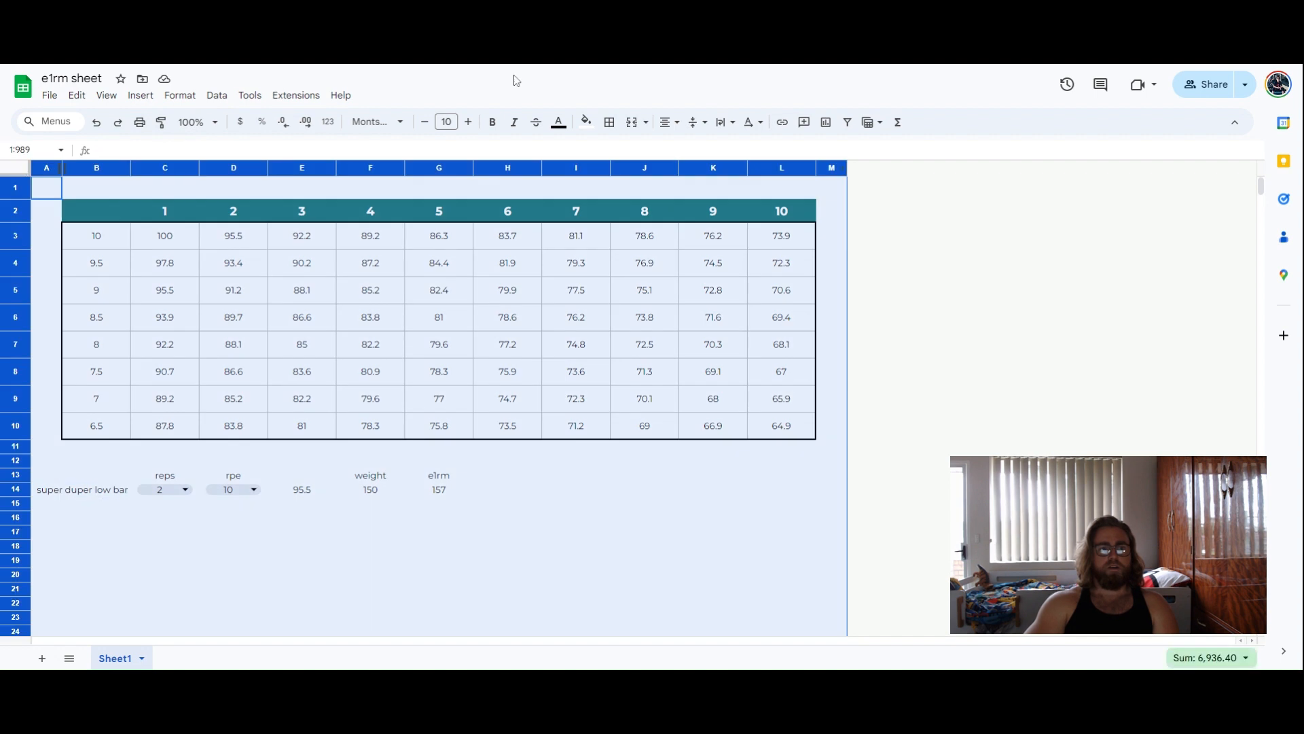
click(180, 95)
mouse_move(315, 226)
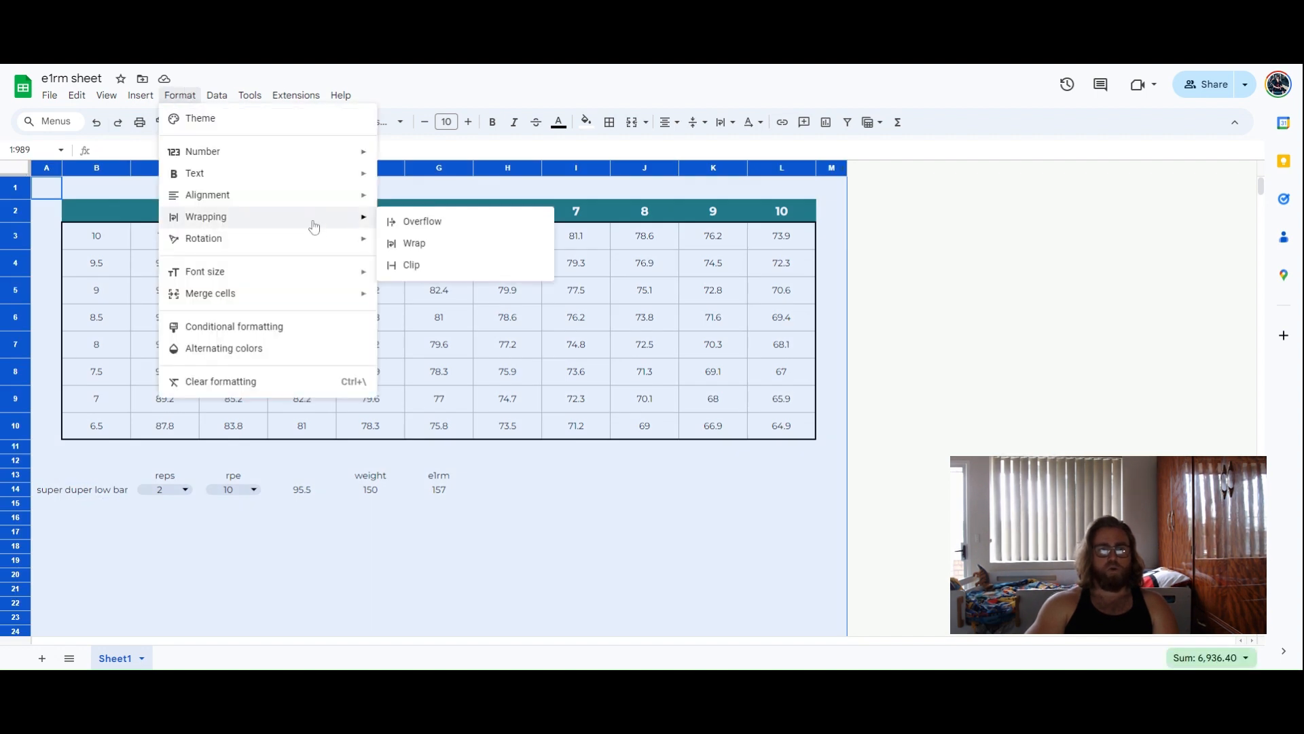
click(427, 245)
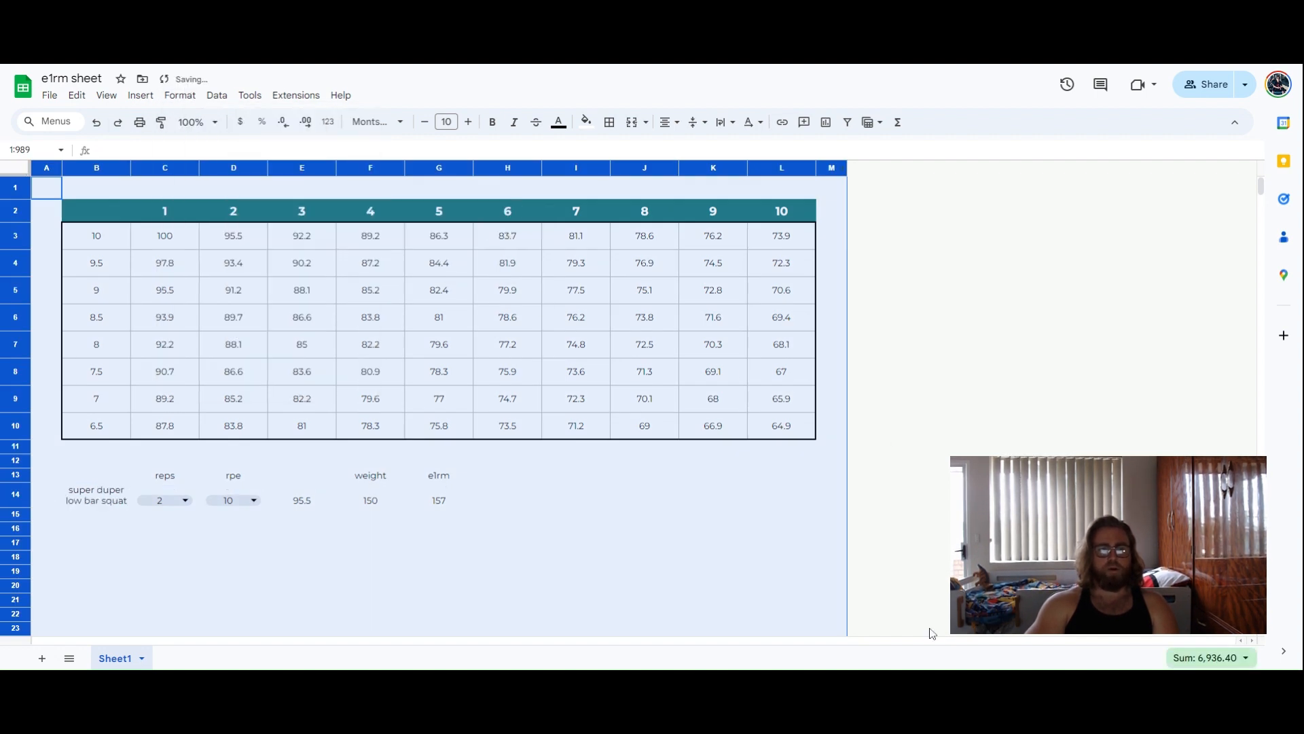
click(236, 563)
click(90, 498)
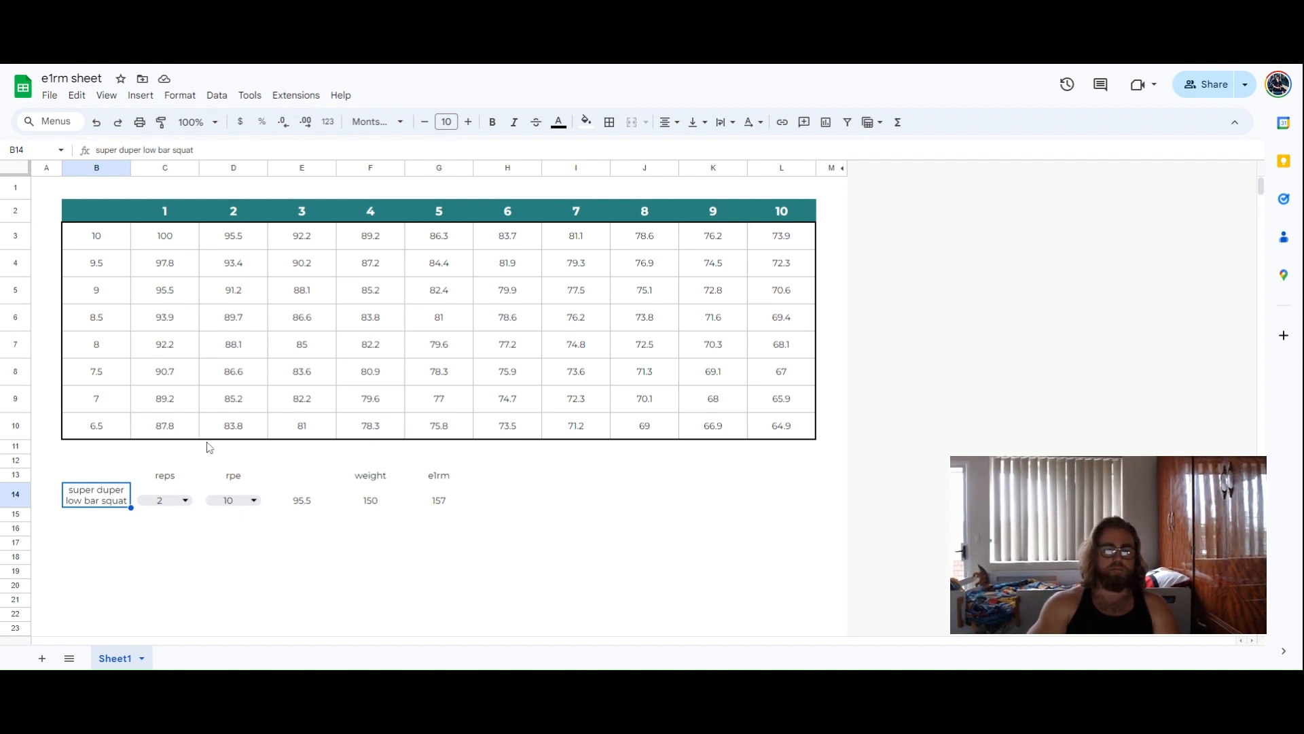
click(503, 548)
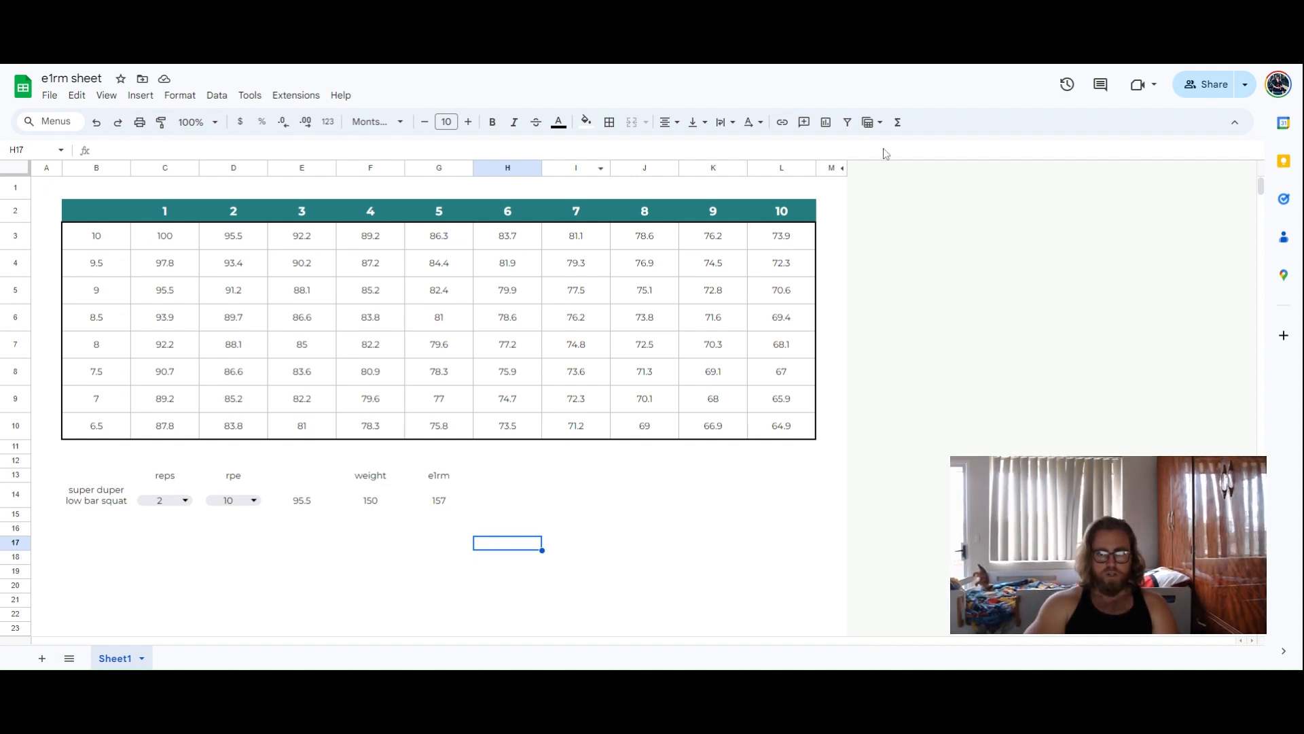
Unhide the columns after M to look at the color palette swatches, and undo to hide them again.
click(842, 168)
click(1027, 371)
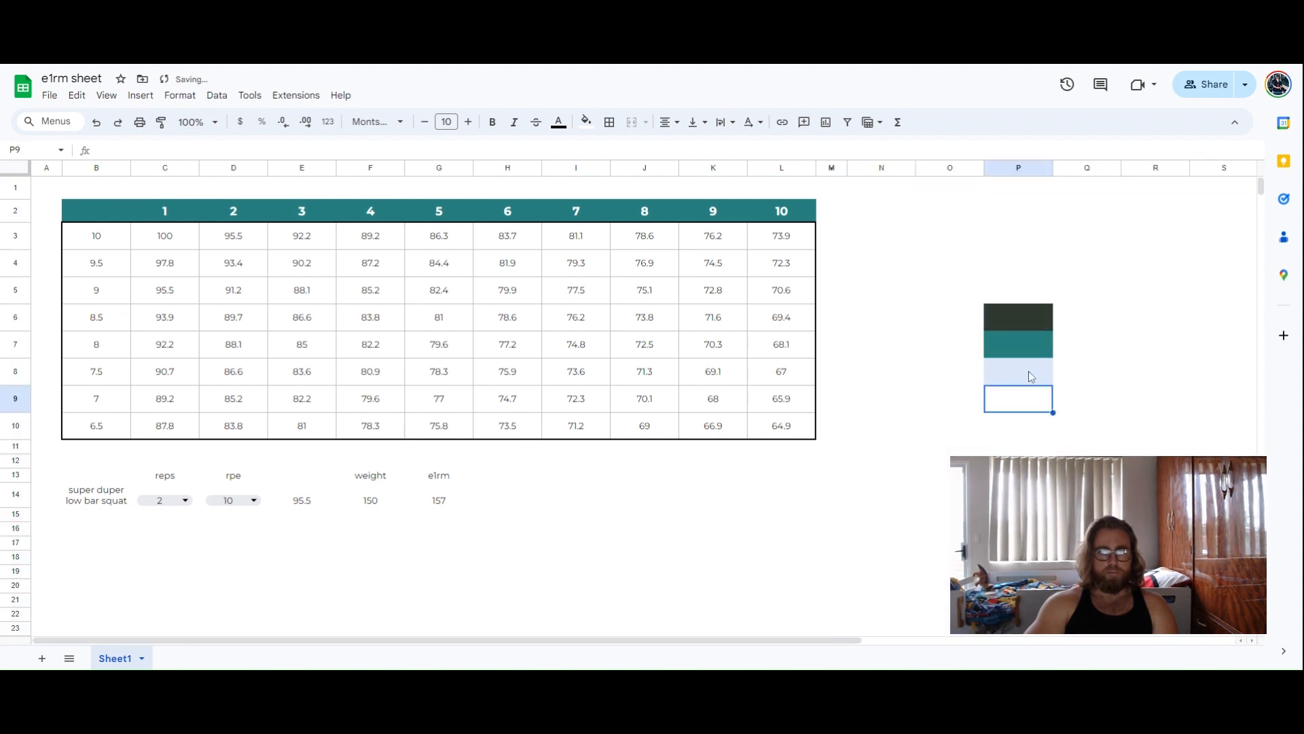
key(ctrl+z)
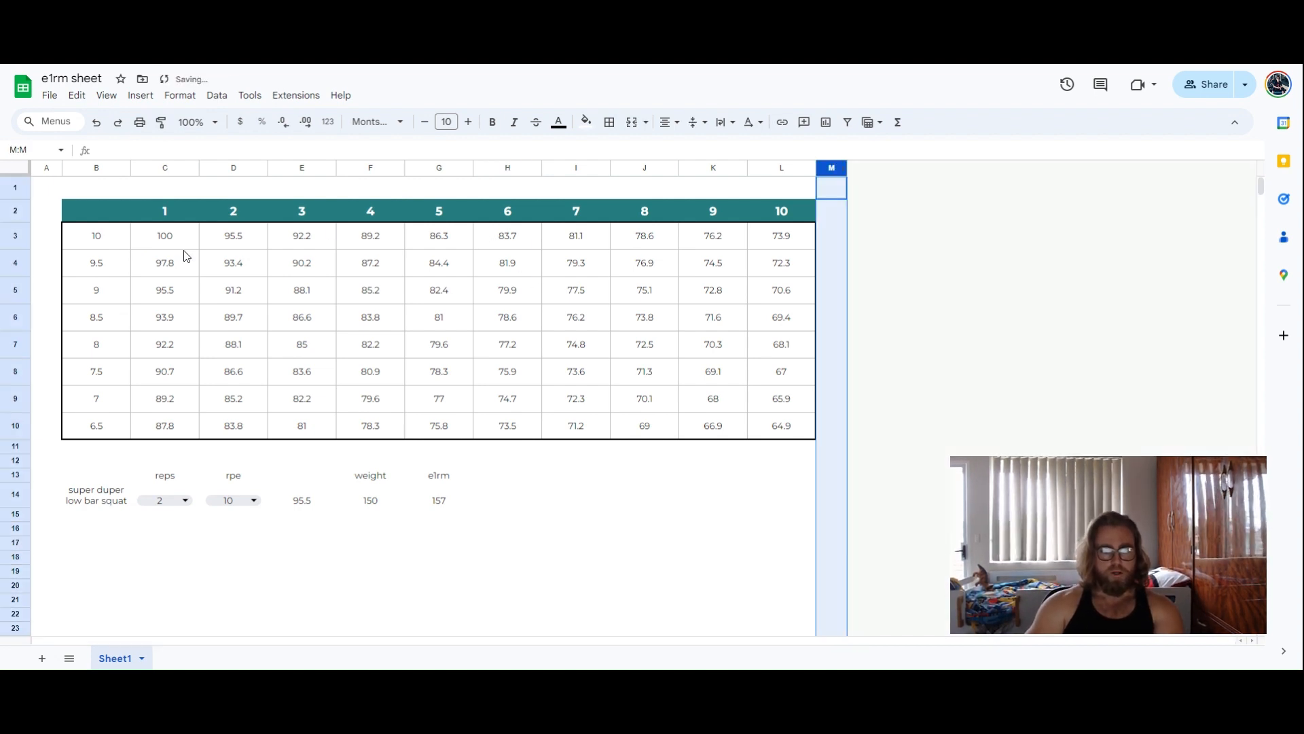
Fill the first data row B3:L3 with the custom light blue from the palette.
drag(123, 235, 766, 238)
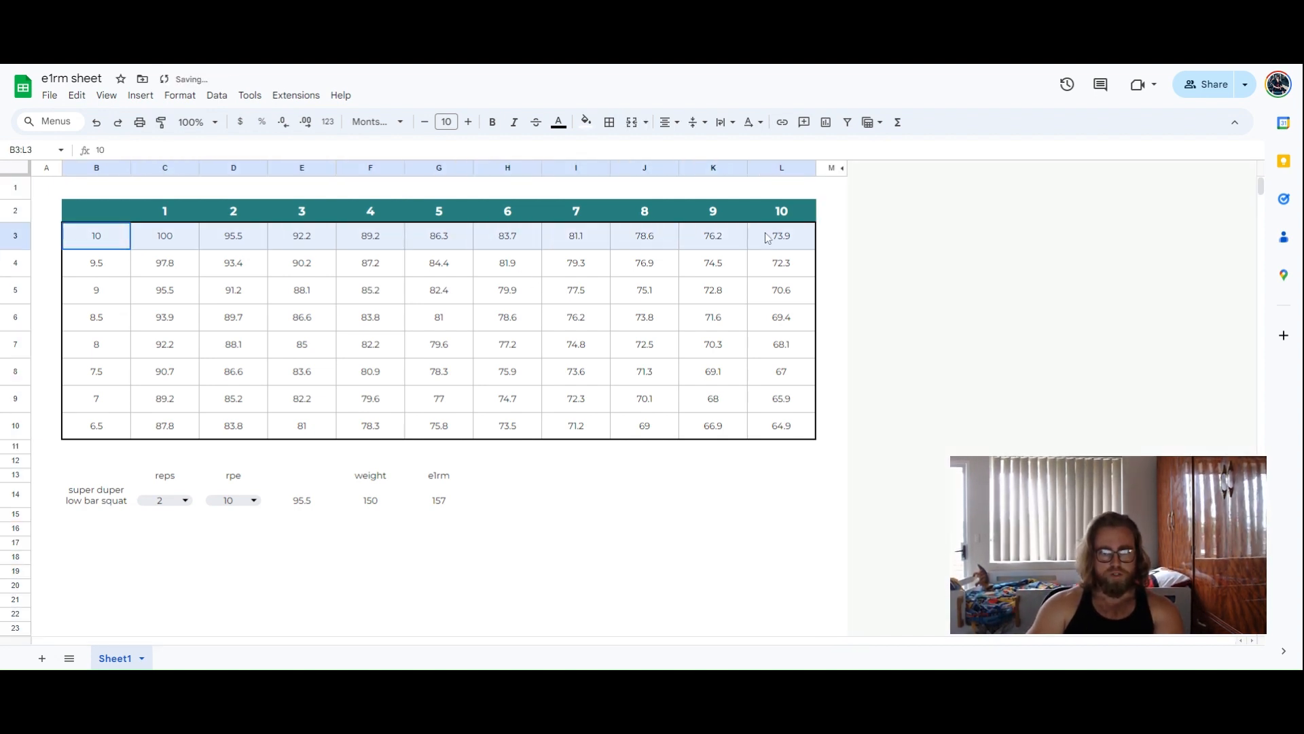
click(586, 122)
click(620, 351)
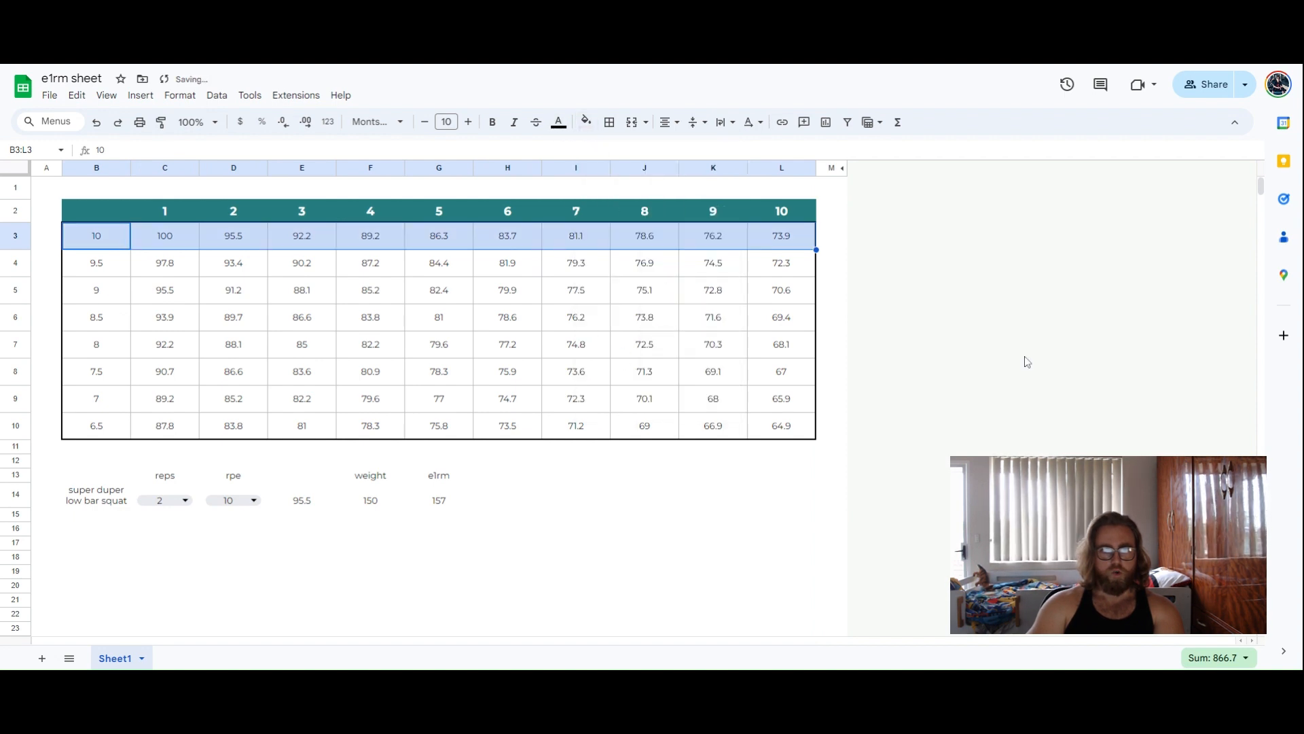
click(830, 394)
Try copying the row B3:L3 and pasting it at B5, and undo the paste.
drag(96, 238, 792, 238)
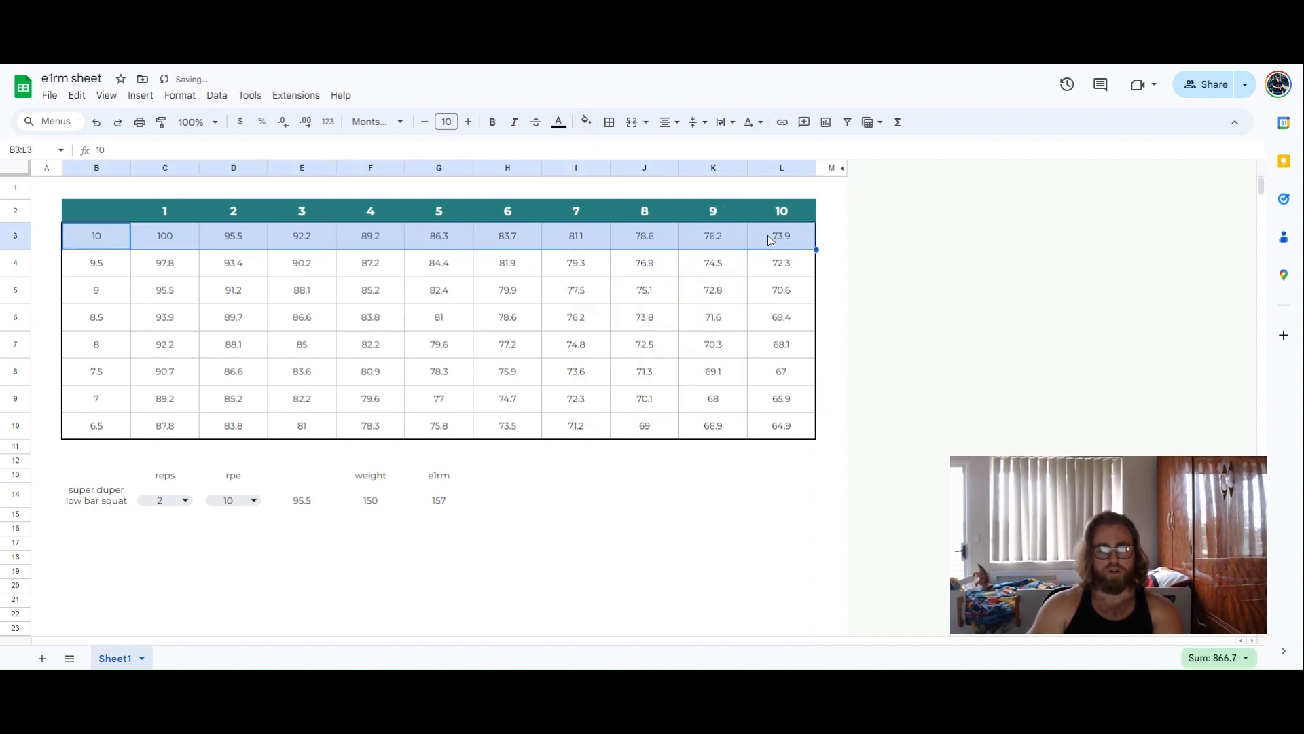
key(ctrl+c)
click(110, 296)
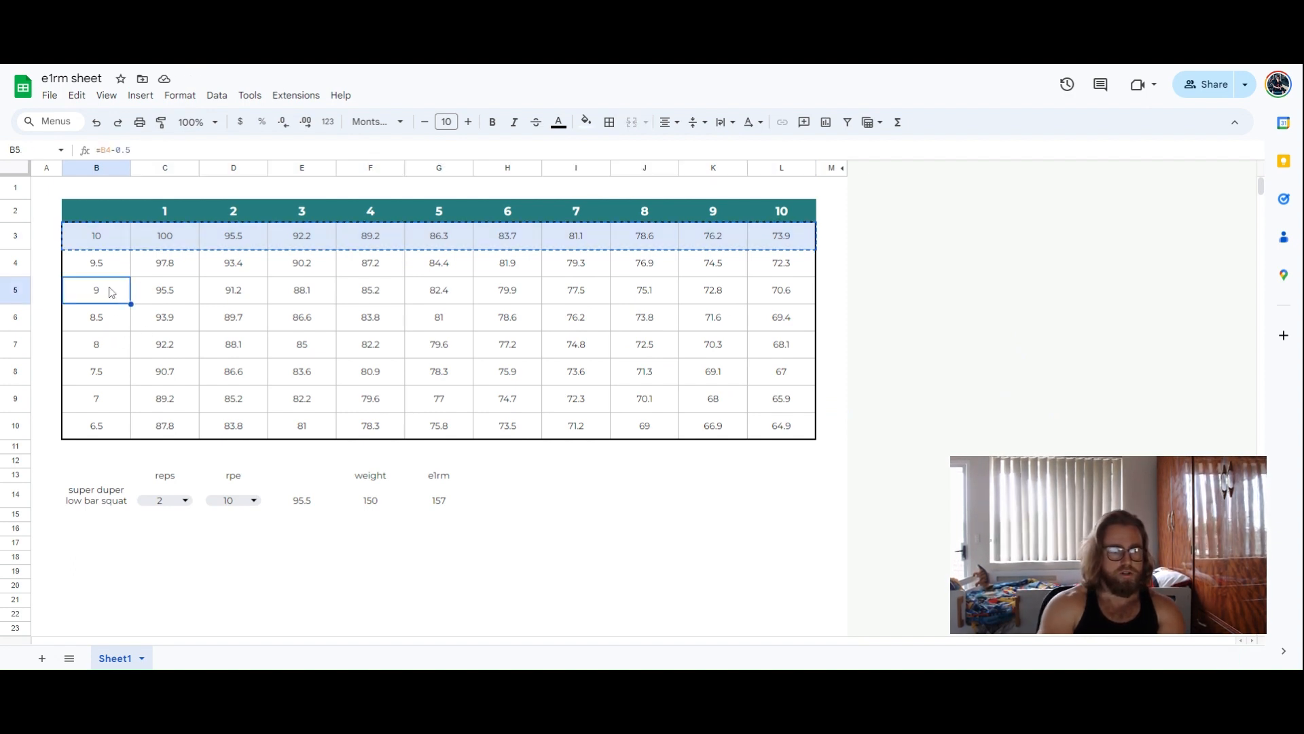
key(ctrl+v)
key(ctrl+z)
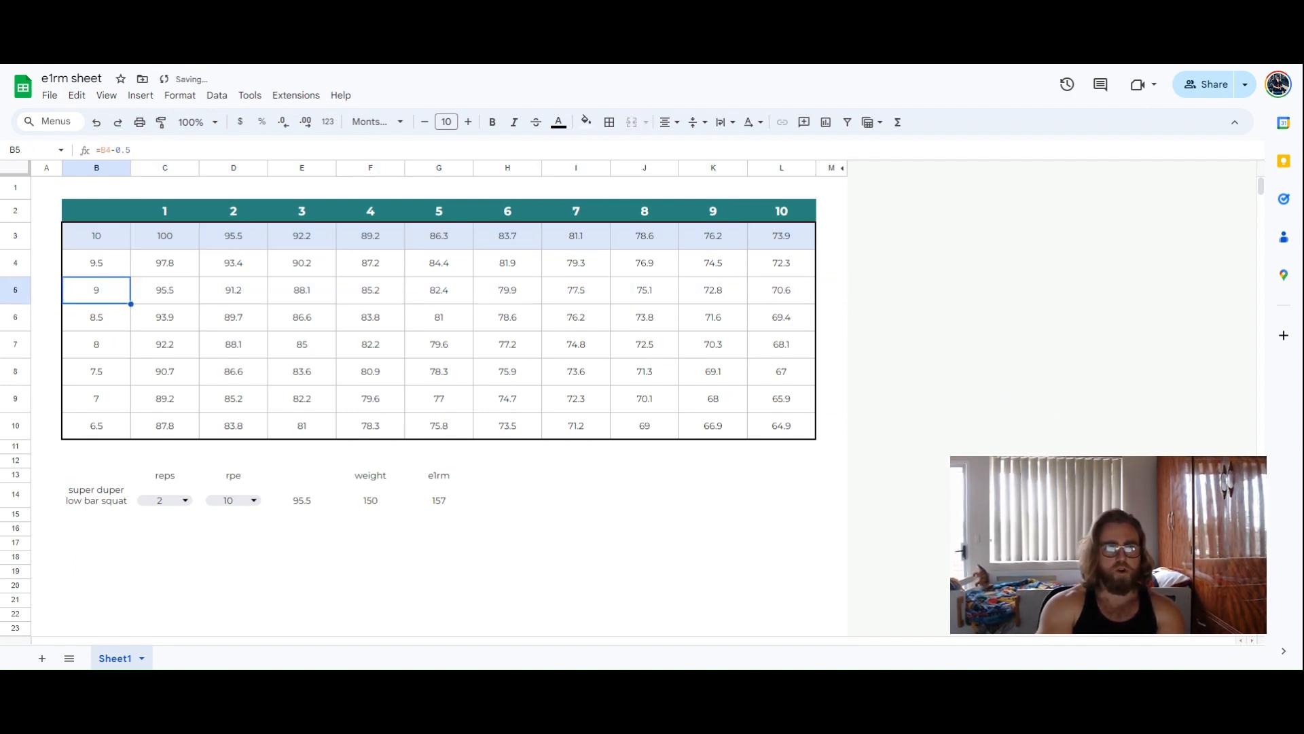
Fill the RPE 9 row B5:L5 with the same custom light blue.
drag(99, 242, 781, 234)
drag(102, 292, 781, 292)
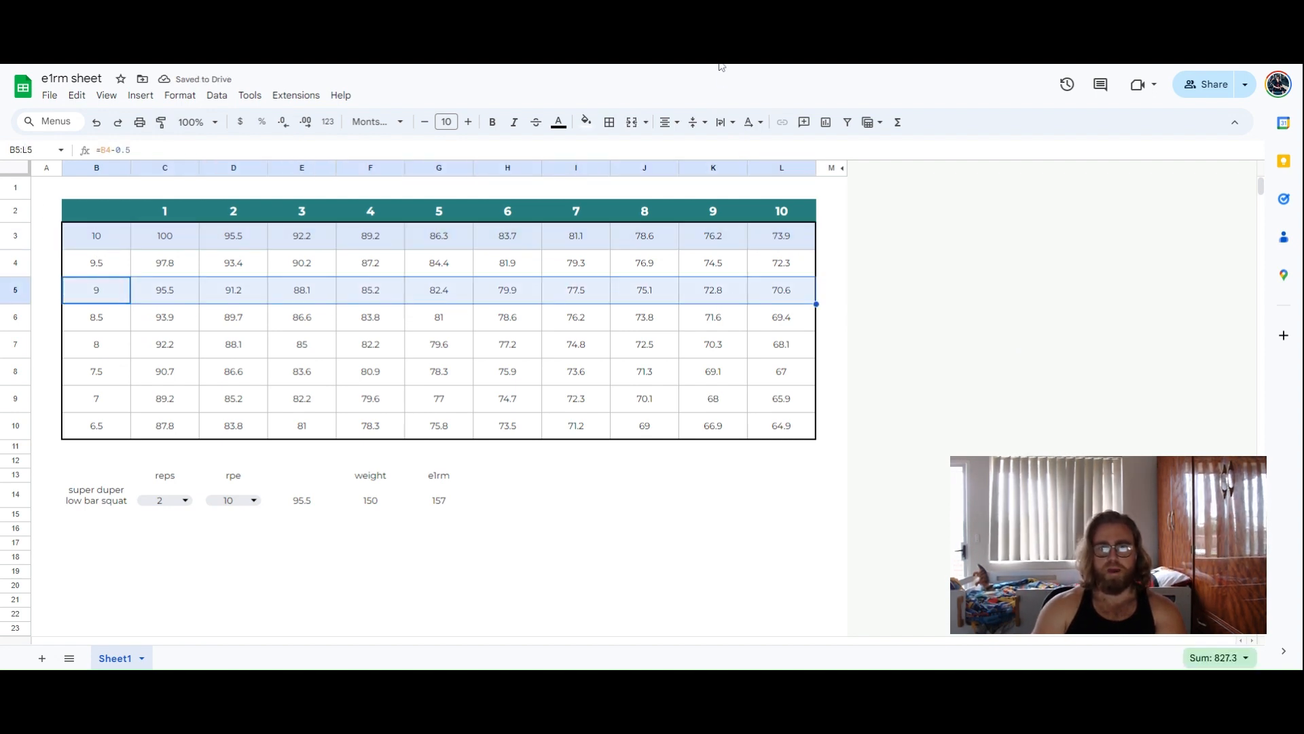
click(586, 122)
click(623, 352)
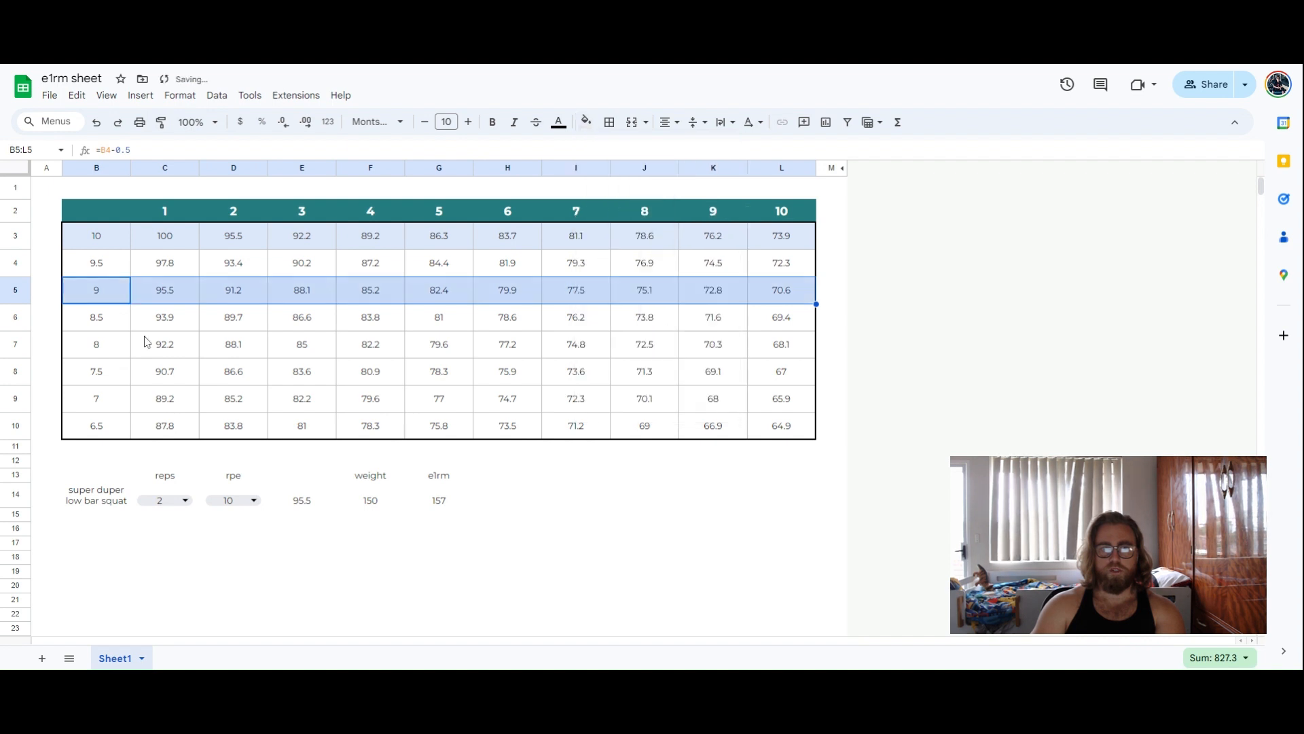
Fill the rows B7:L7 and B9:L9 together with the custom light blue to complete the alternating row pattern.
drag(82, 344, 784, 344)
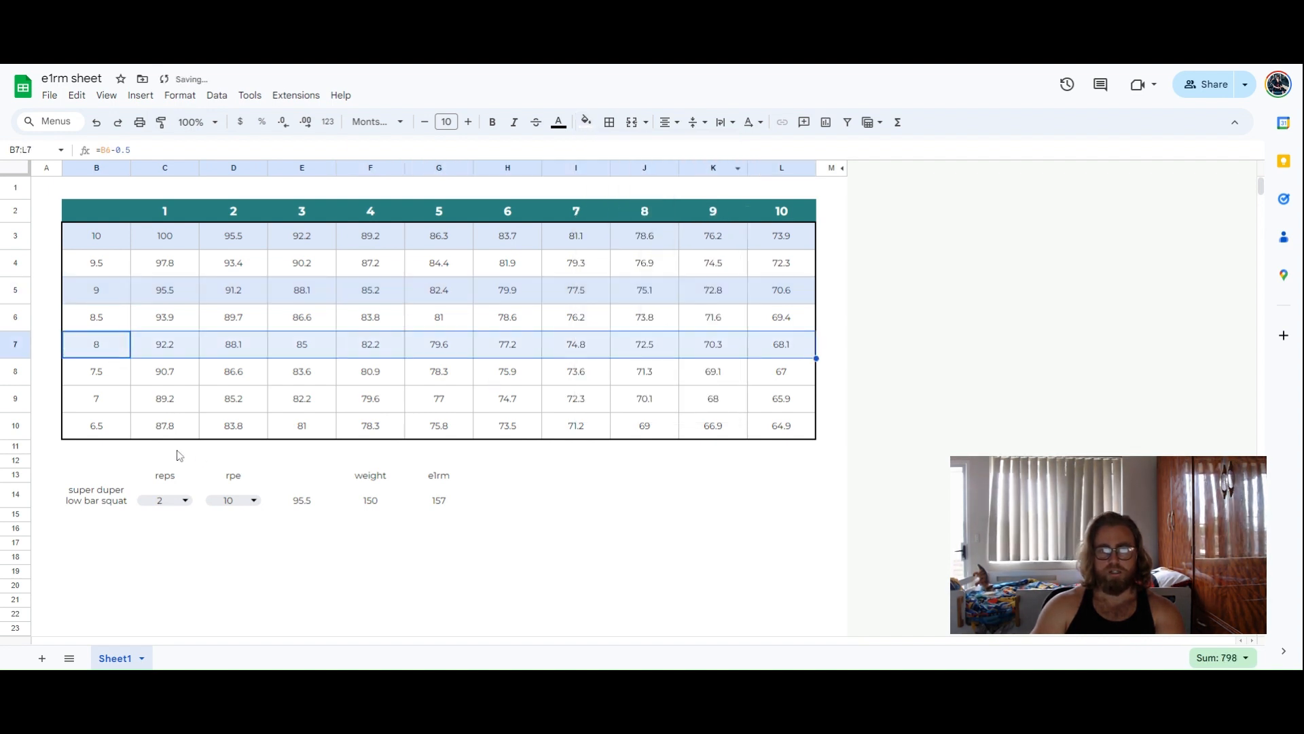
drag(105, 399, 796, 402)
click(767, 402)
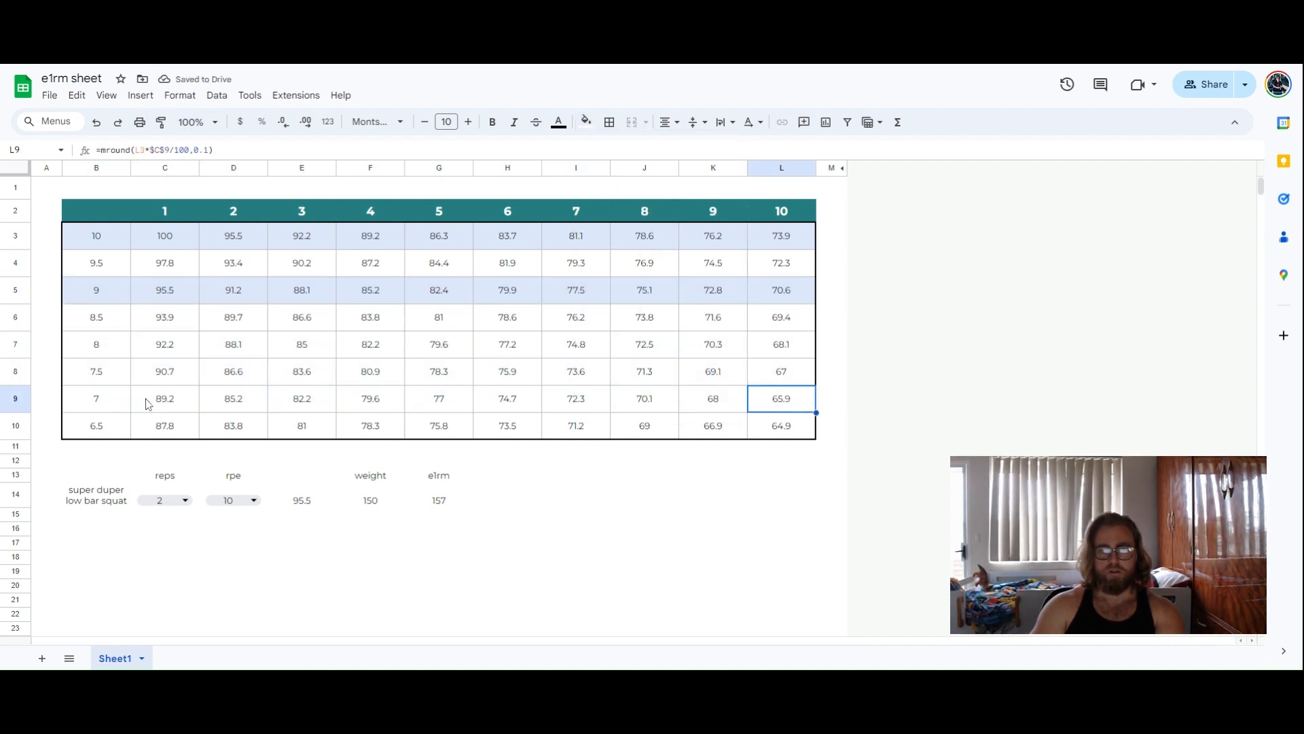
drag(148, 404, 823, 404)
ctrl+drag(98, 359, 781, 345)
click(585, 122)
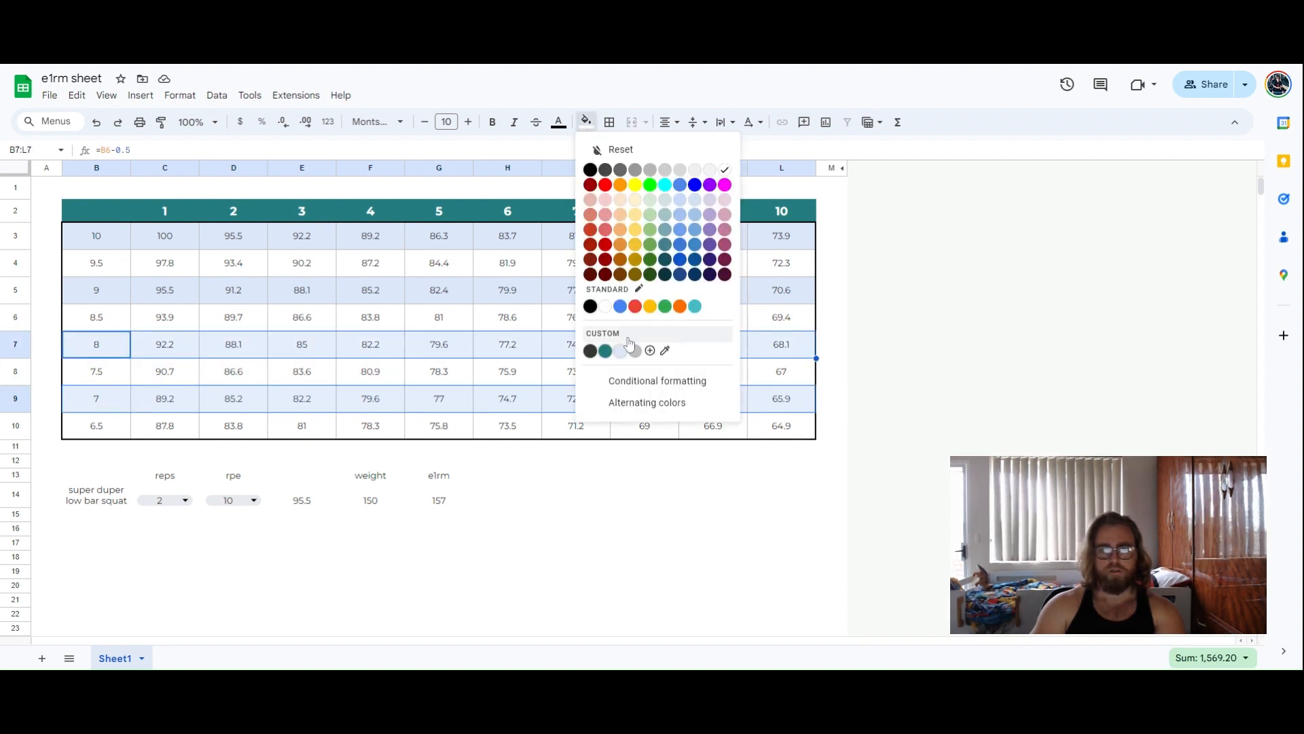
click(620, 350)
click(831, 446)
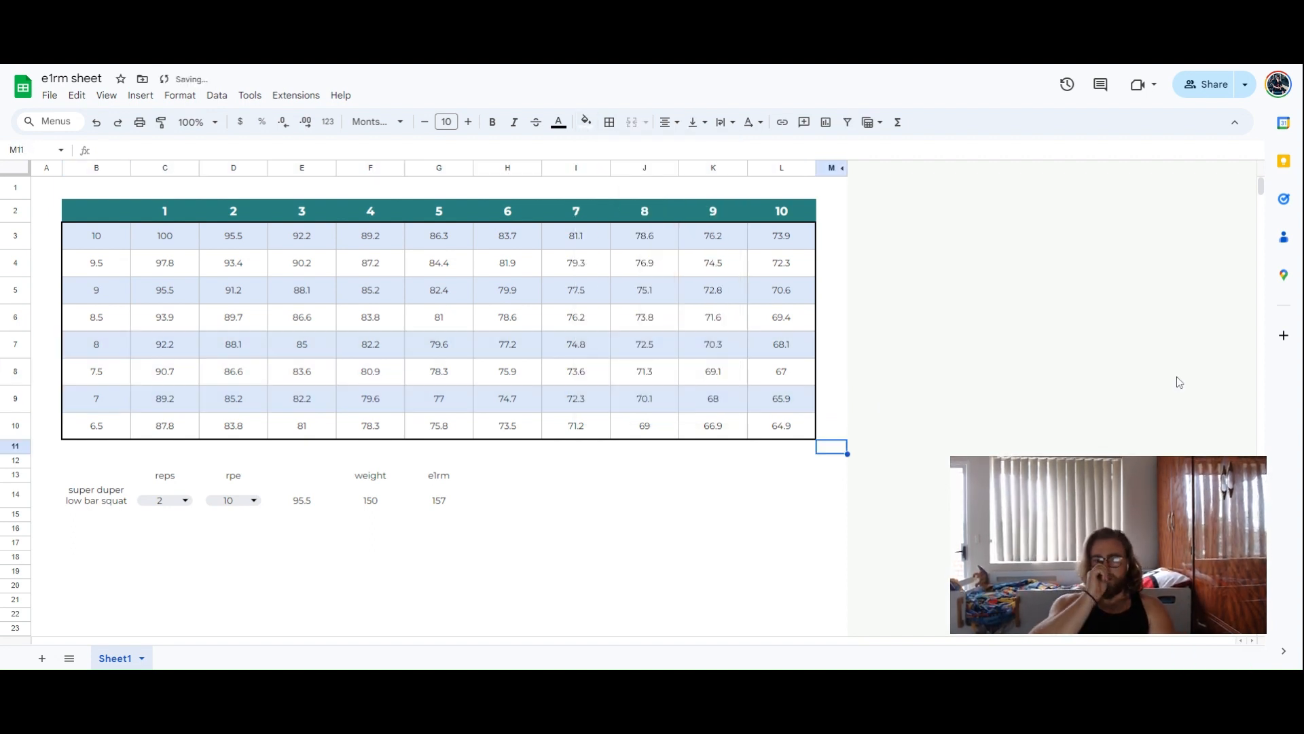